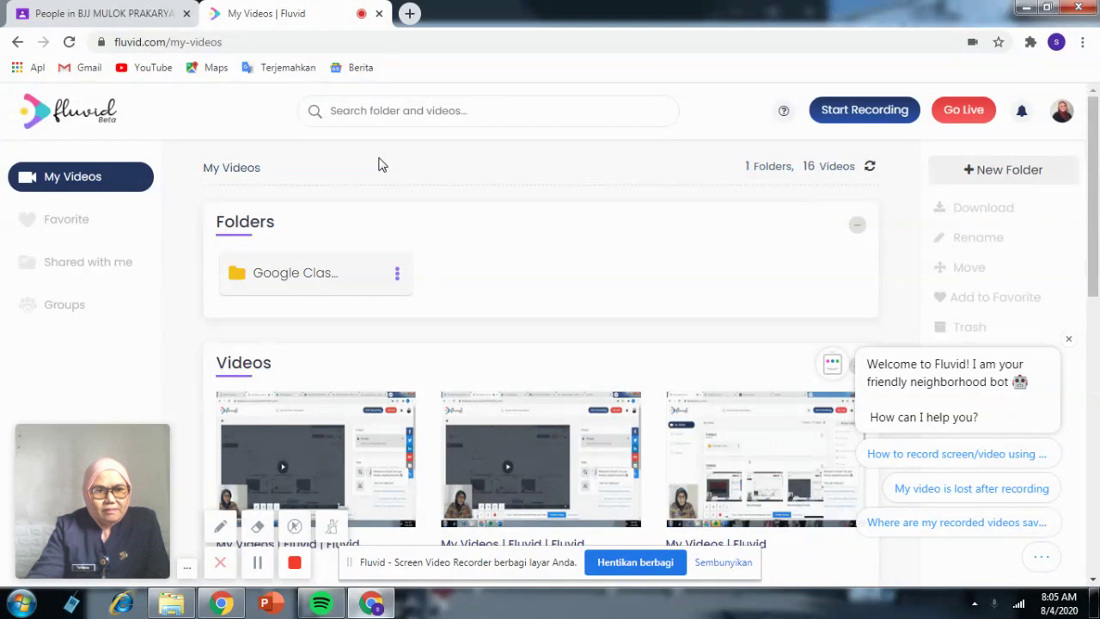
Switch to the Google Classroom People page of the X MIPA 4 class and look through its whole student list.
left_click(126, 15)
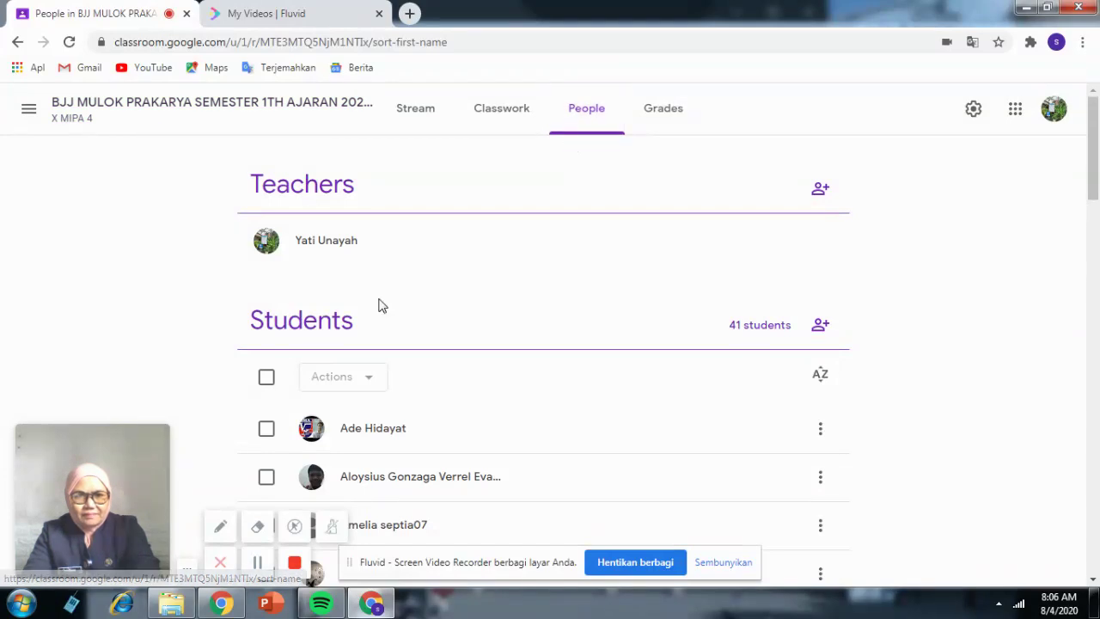
scroll(376, 334, "down", 8)
scroll(375, 334, "down", 12)
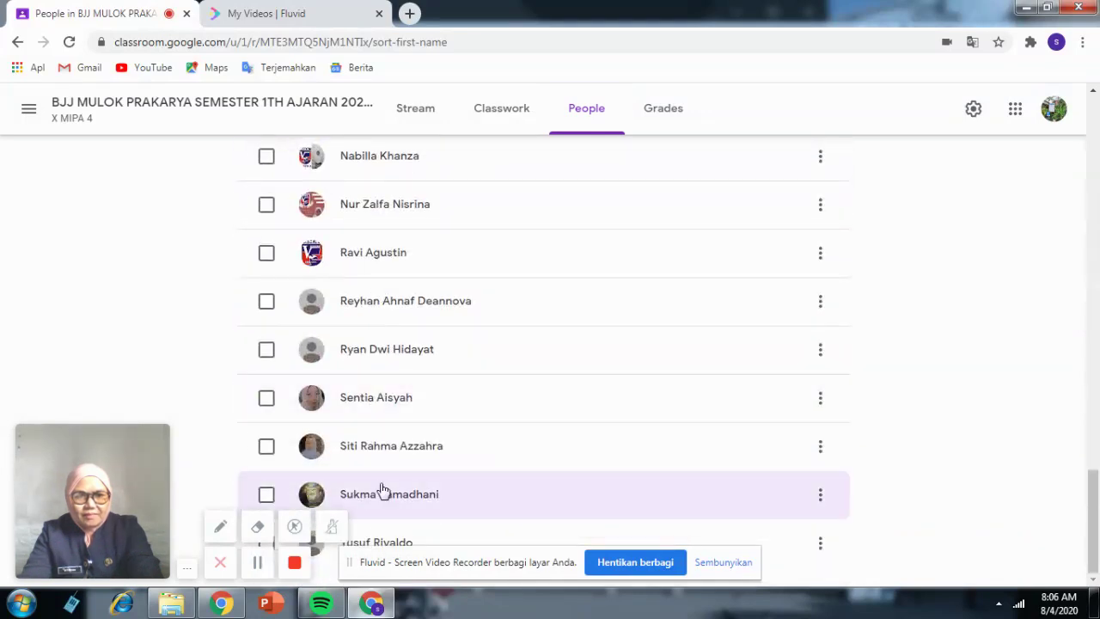
scroll(382, 488, "up", 8)
scroll(384, 483, "up", 10)
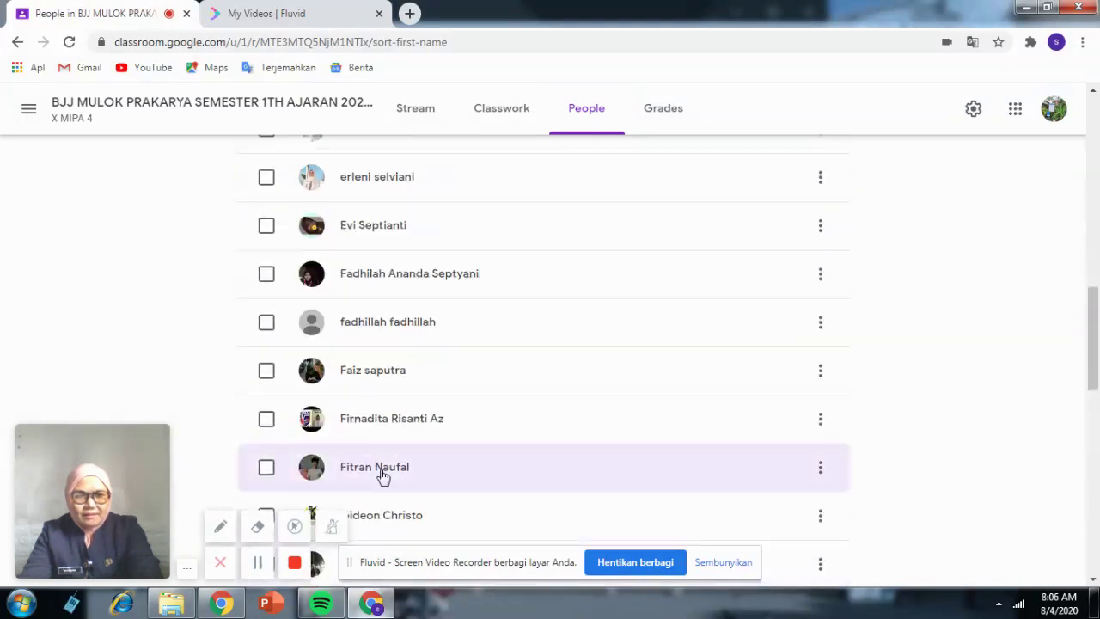
scroll(381, 468, "up", 1)
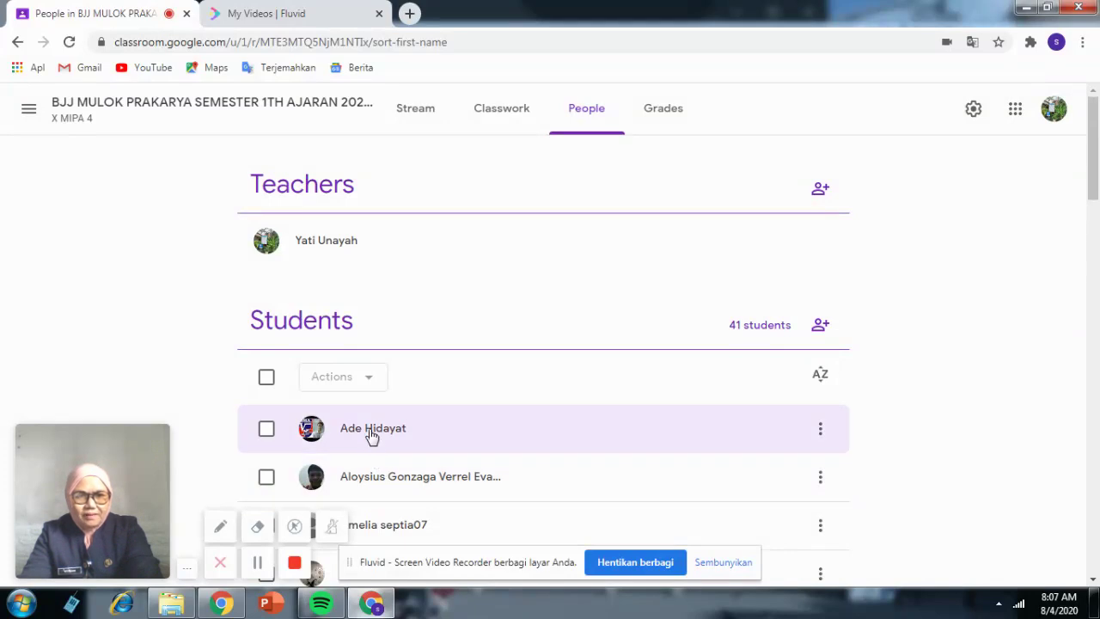
View the assignment status pages of the first and second students in the list, returning to the class list after each.
left_click(373, 430)
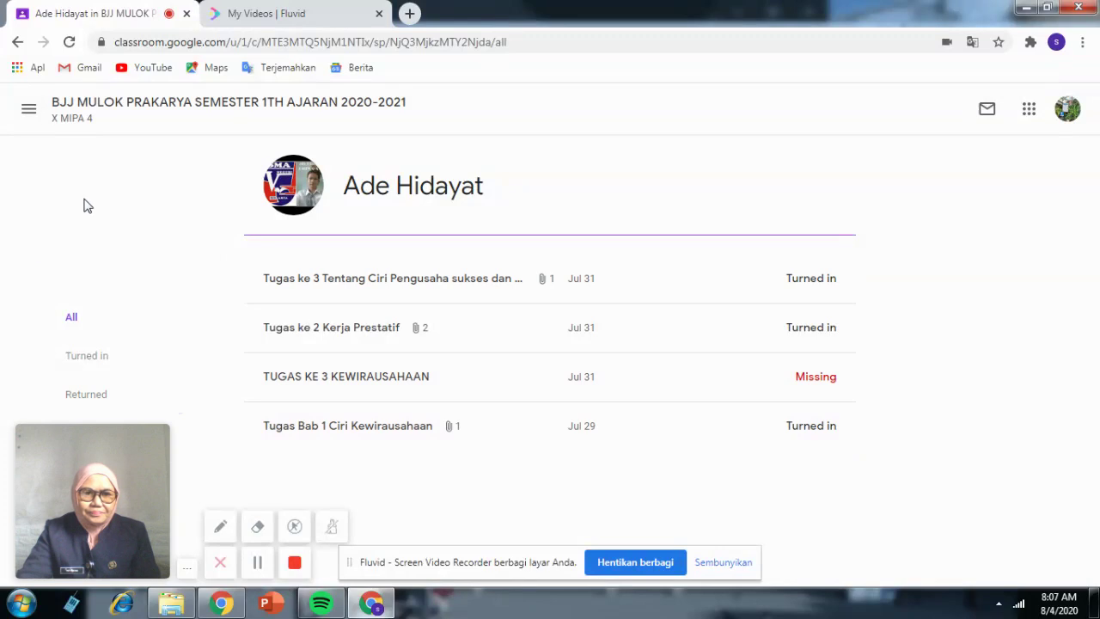
left_click(17, 42)
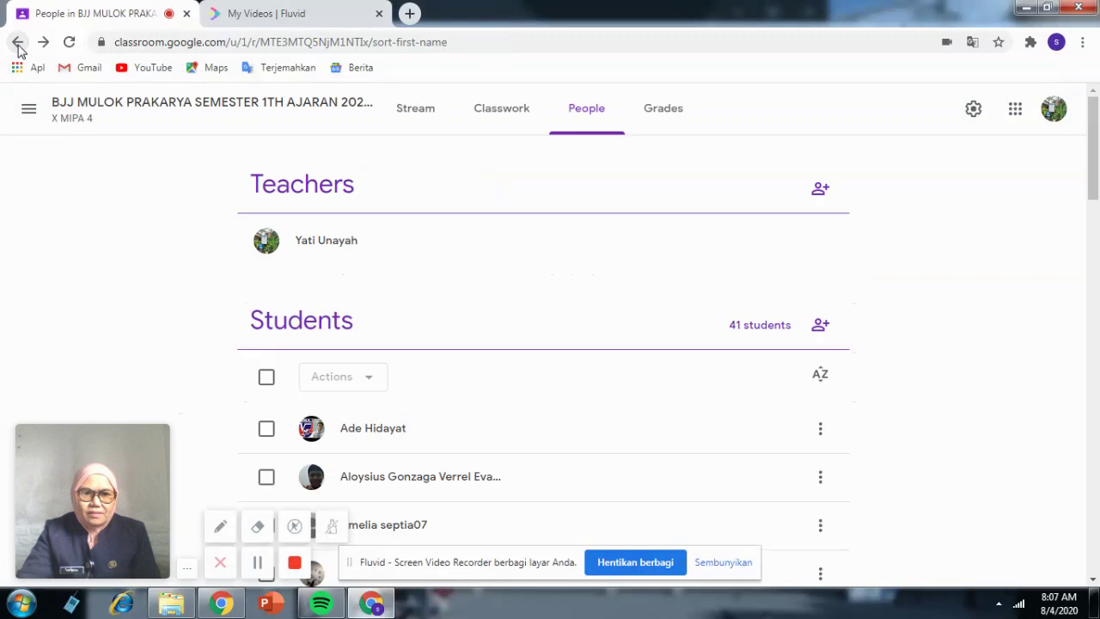
scroll(557, 397, "down", 2)
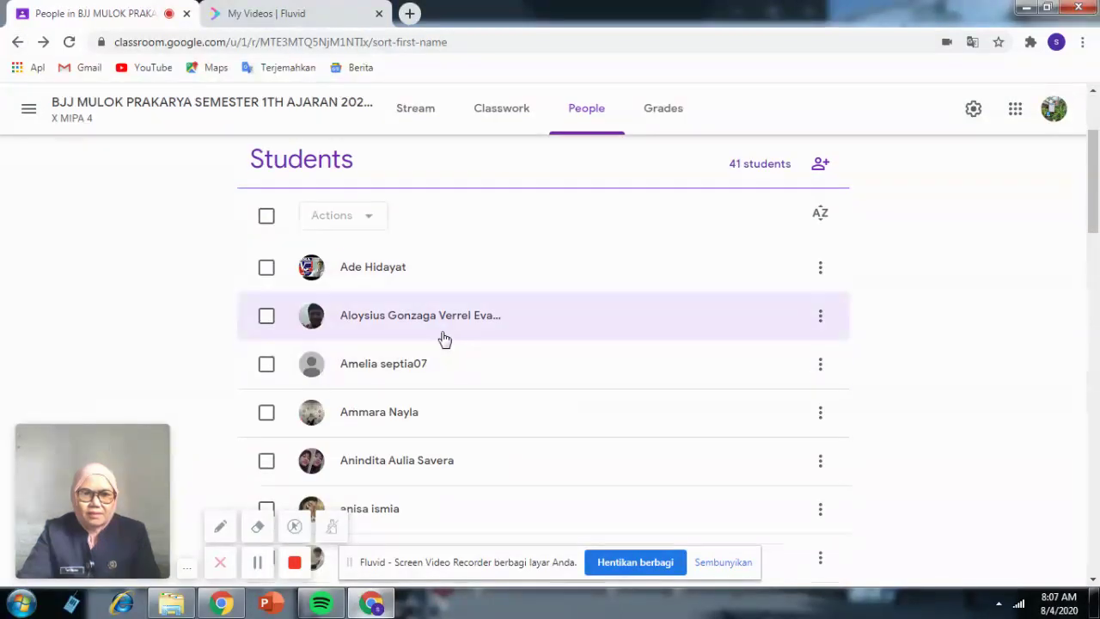
left_click(444, 334)
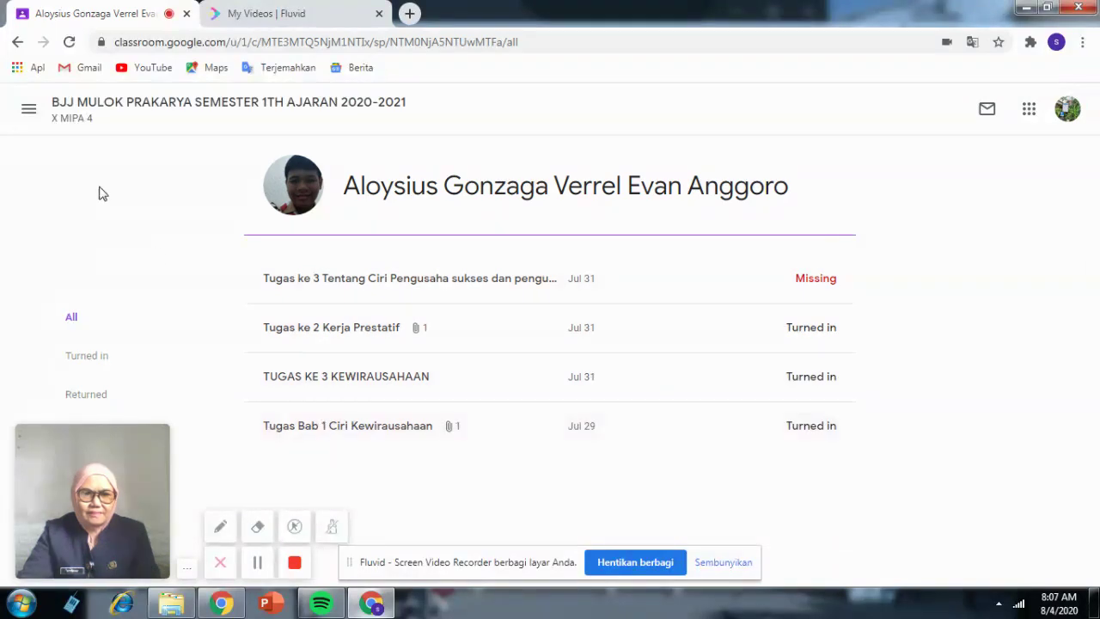
left_click(18, 42)
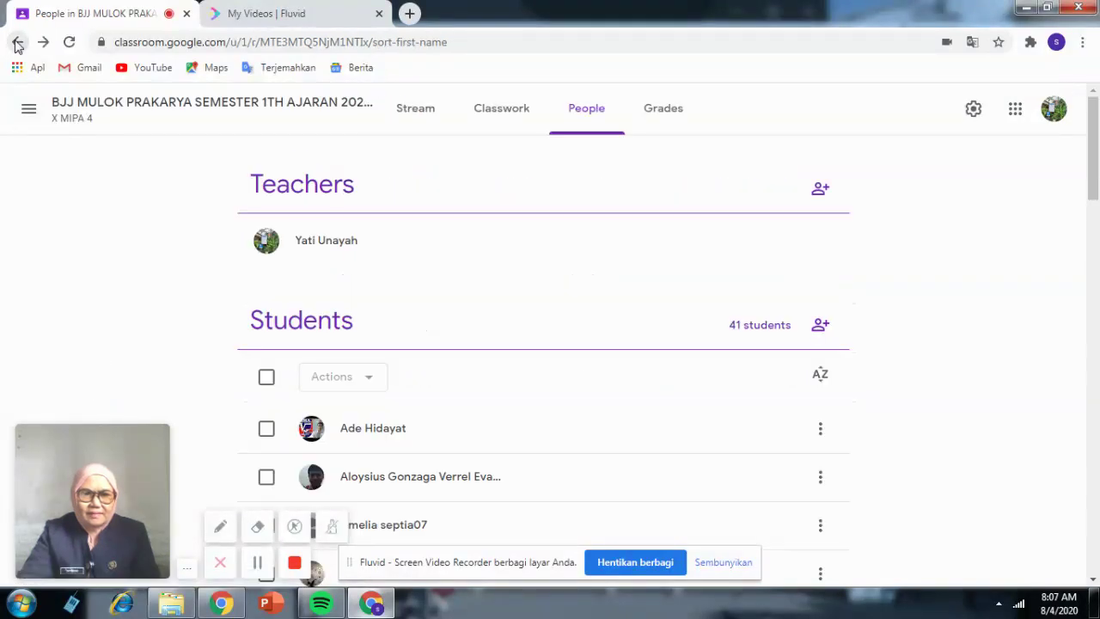
View the assignment status page of the student listed directly below the one with the black cat picture, and return to the class list.
scroll(417, 367, "down", 2)
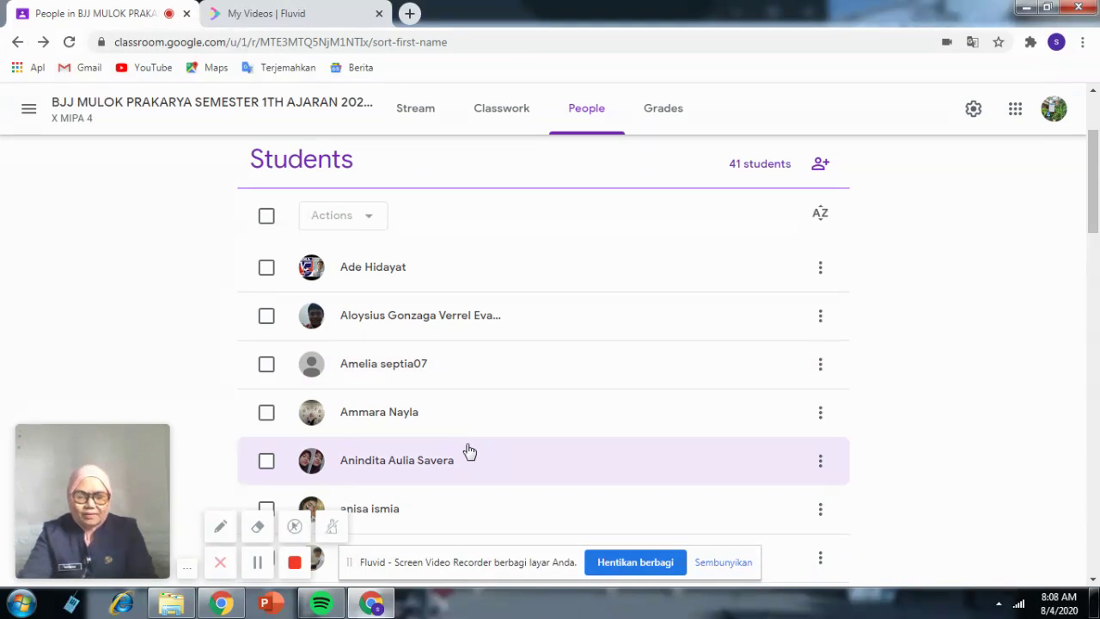
scroll(463, 454, "down", 2)
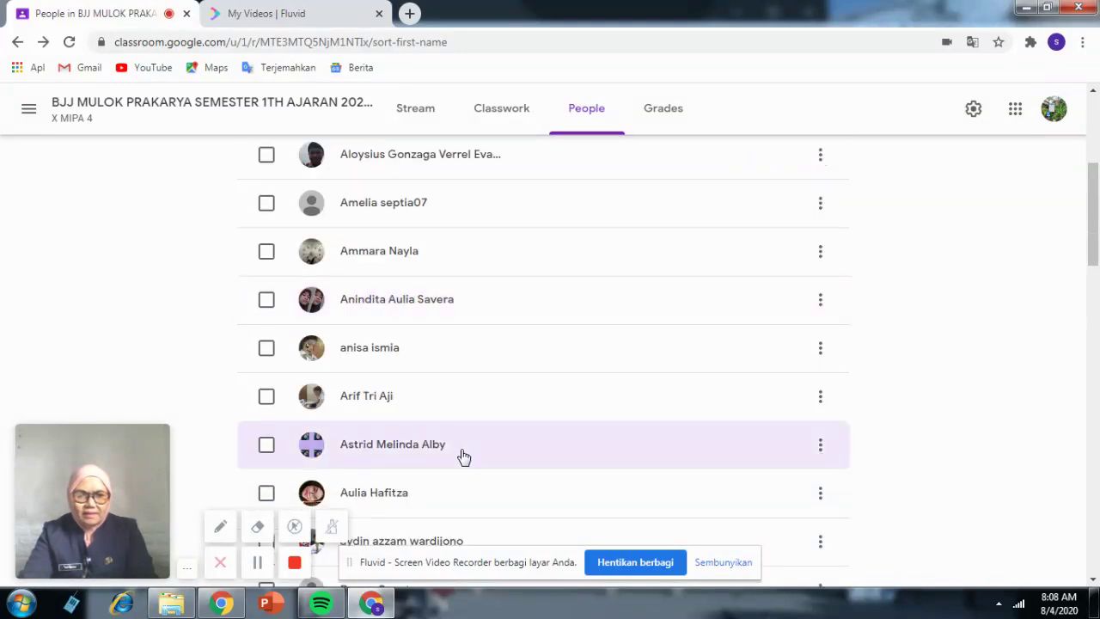
scroll(464, 455, "down", 1)
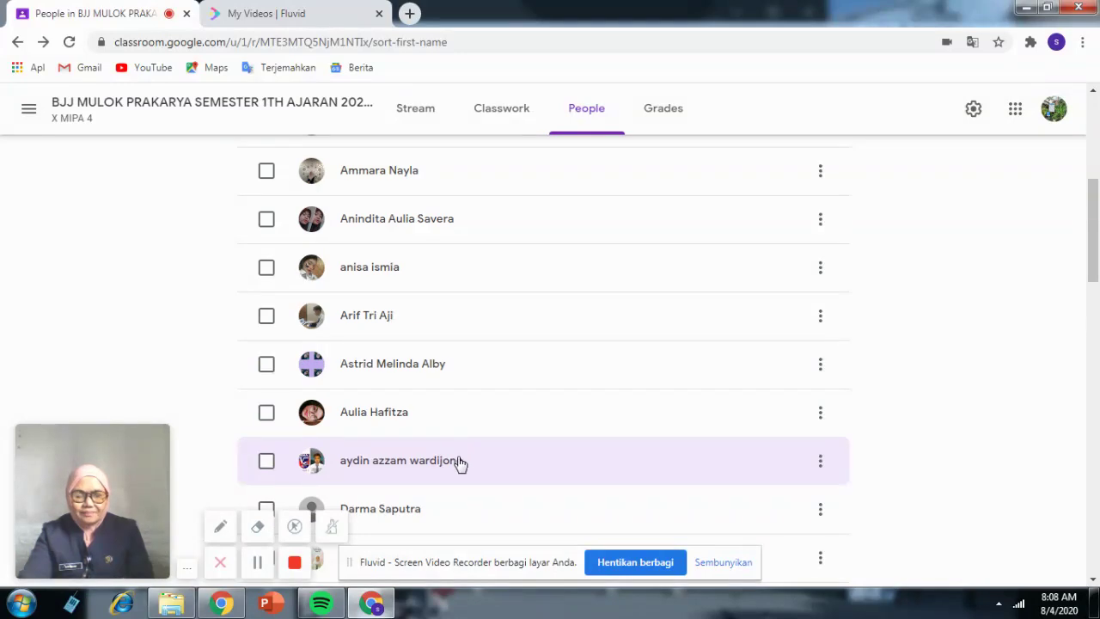
scroll(457, 465, "down", 1)
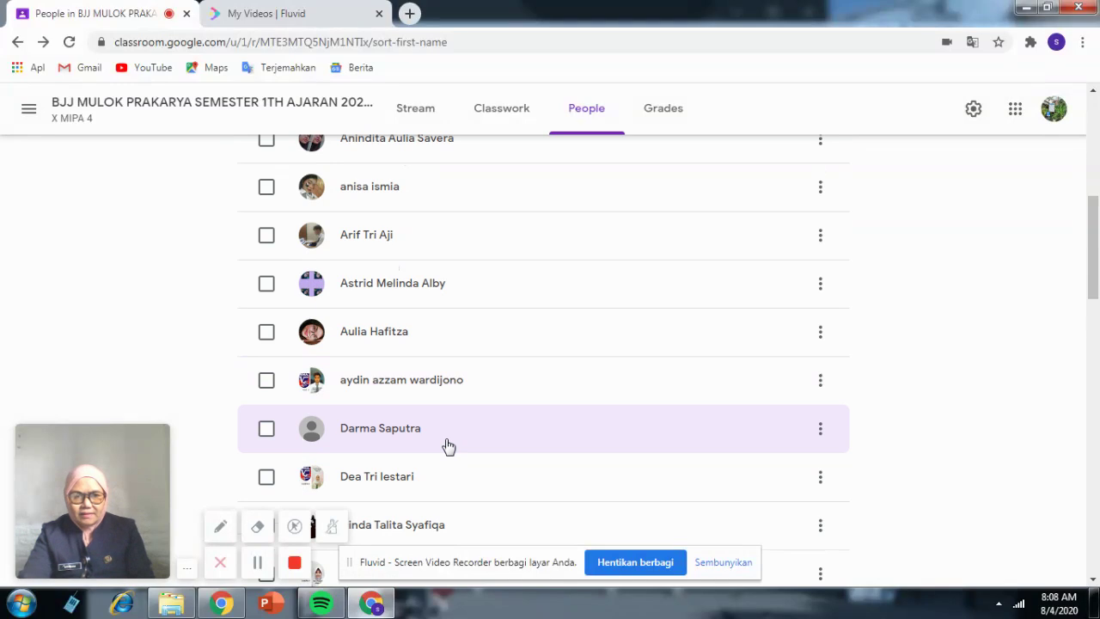
scroll(447, 446, "up", 1)
scroll(448, 445, "up", 2)
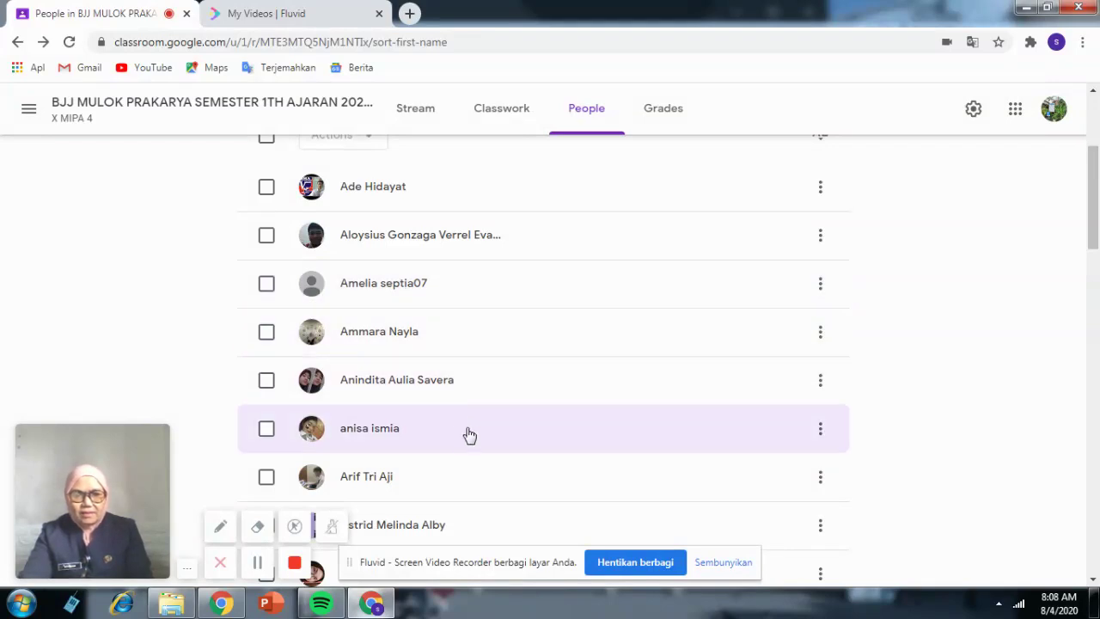
scroll(469, 436, "down", 2)
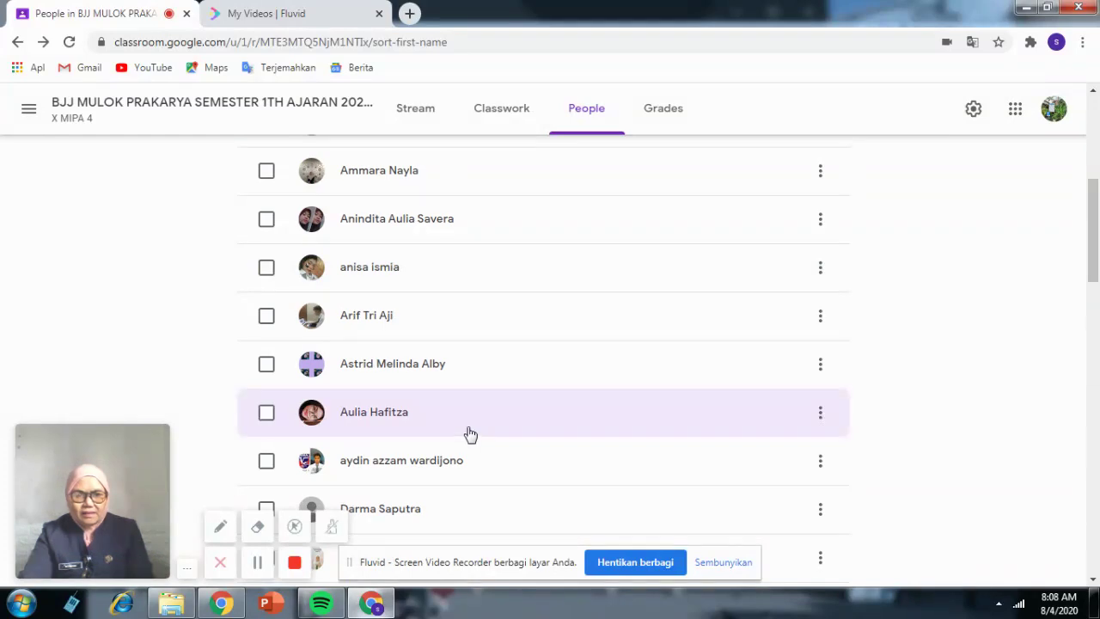
scroll(409, 424, "down", 2)
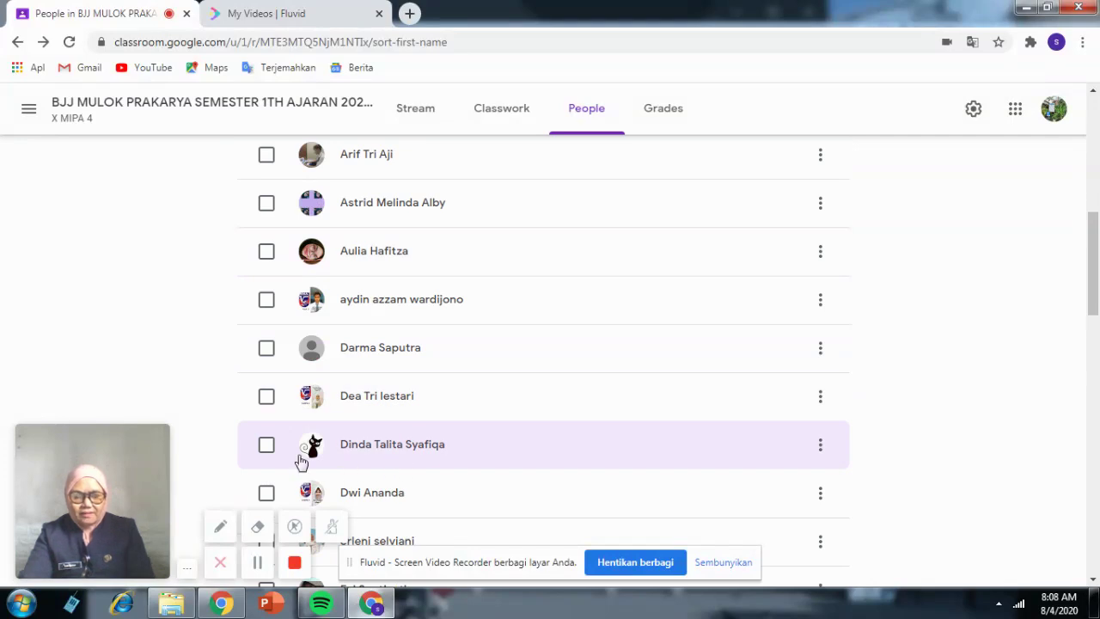
scroll(389, 485, "down", 1)
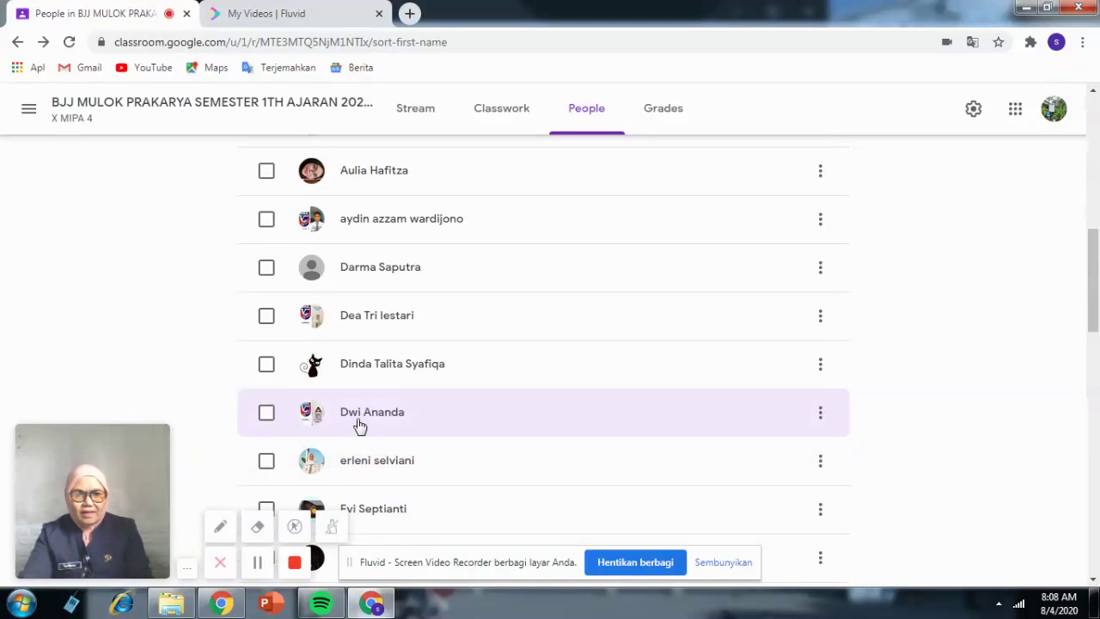
left_click(311, 416)
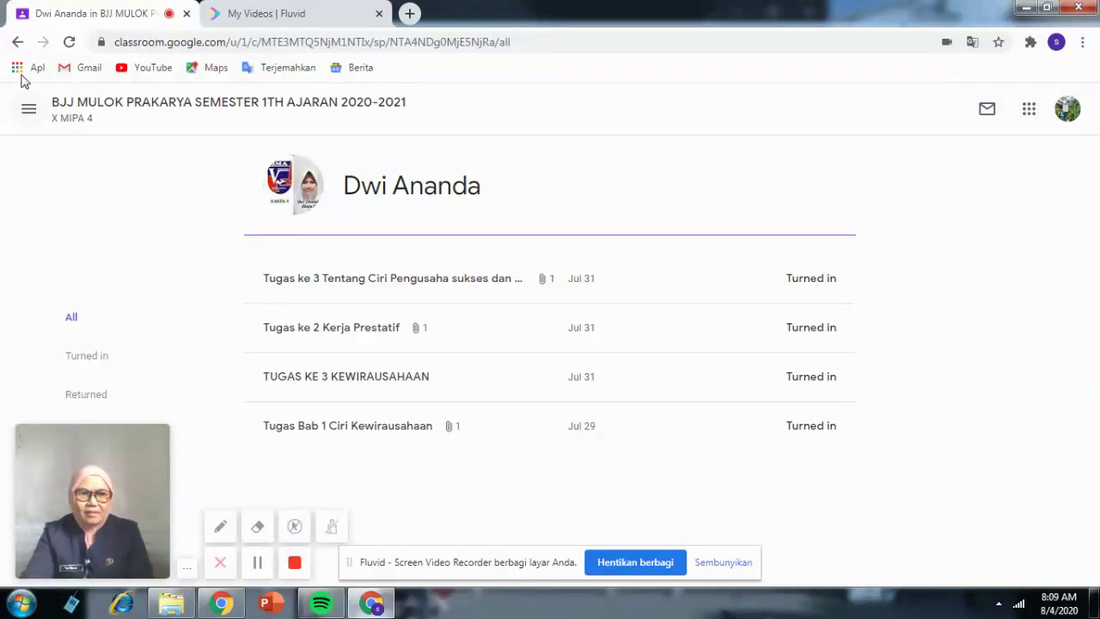
left_click(17, 43)
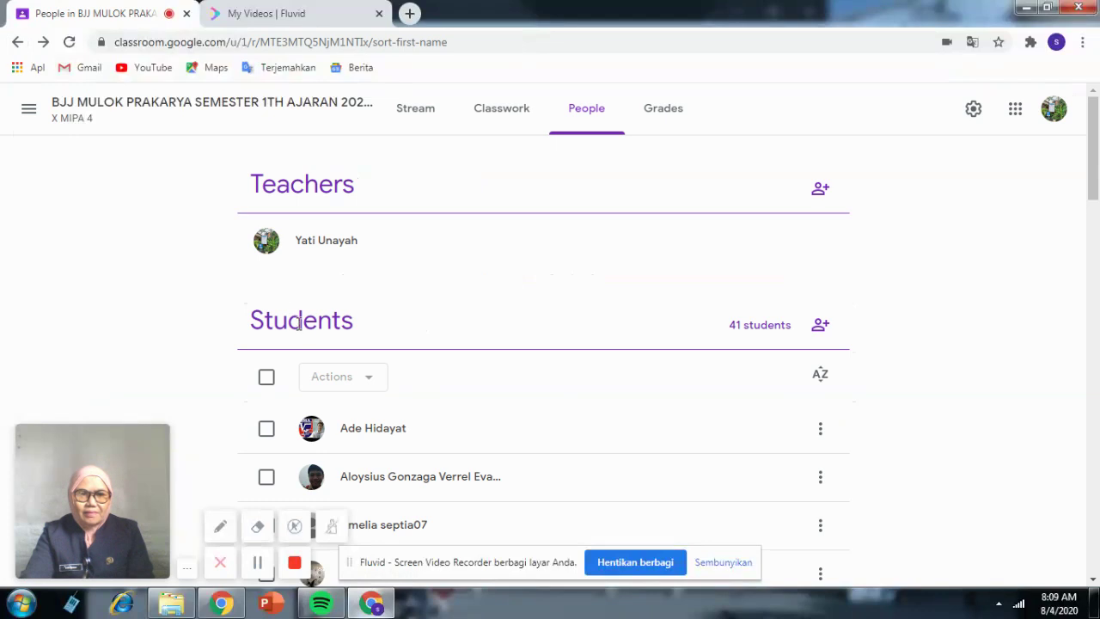
Select the student with the blank profile picture among the names starting with M and show the actions available for the selection.
scroll(314, 339, "down", 4)
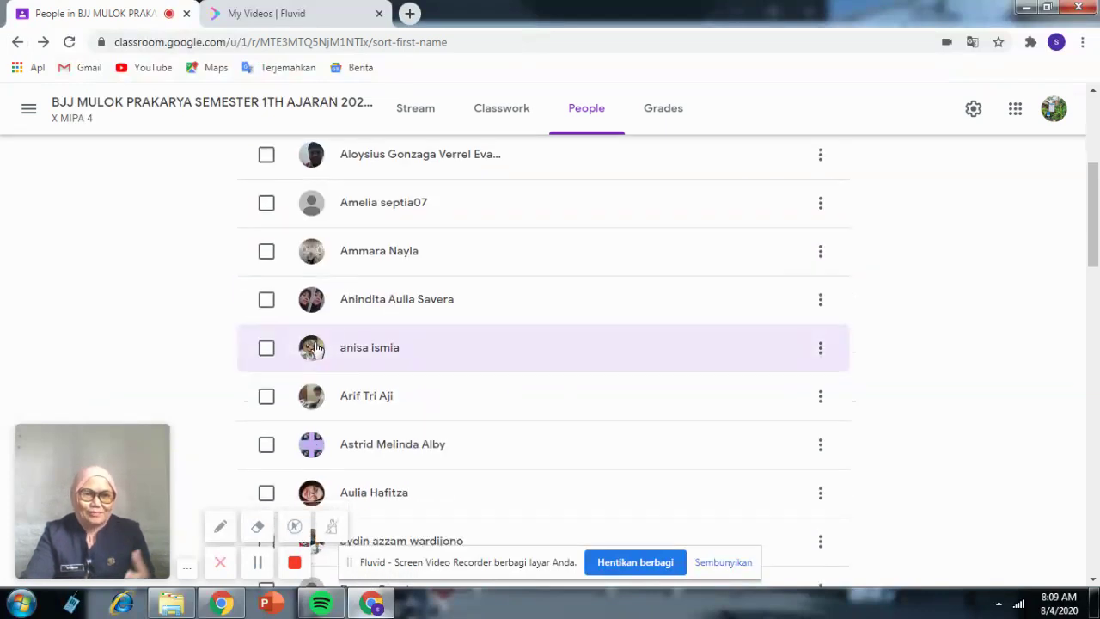
scroll(366, 373, "down", 2)
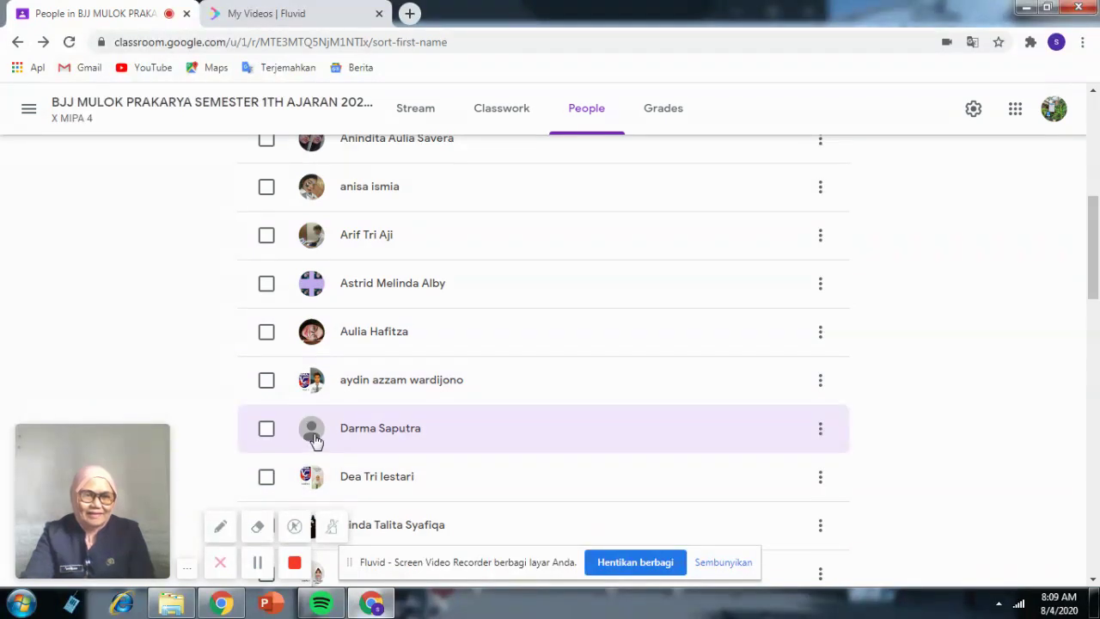
scroll(316, 440, "down", 1)
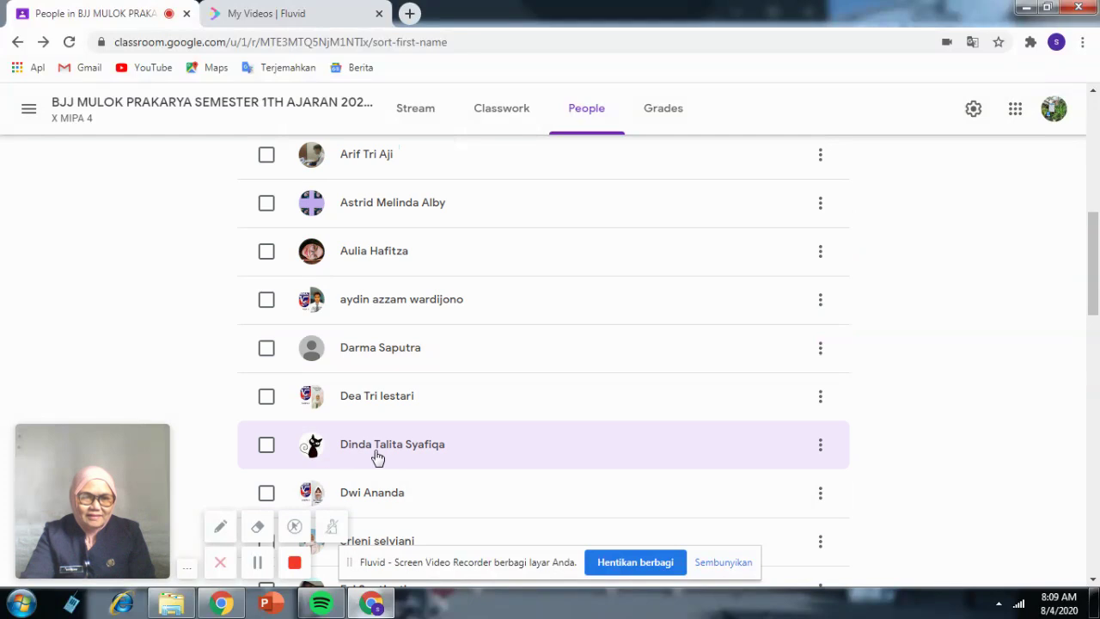
scroll(307, 465, "down", 4)
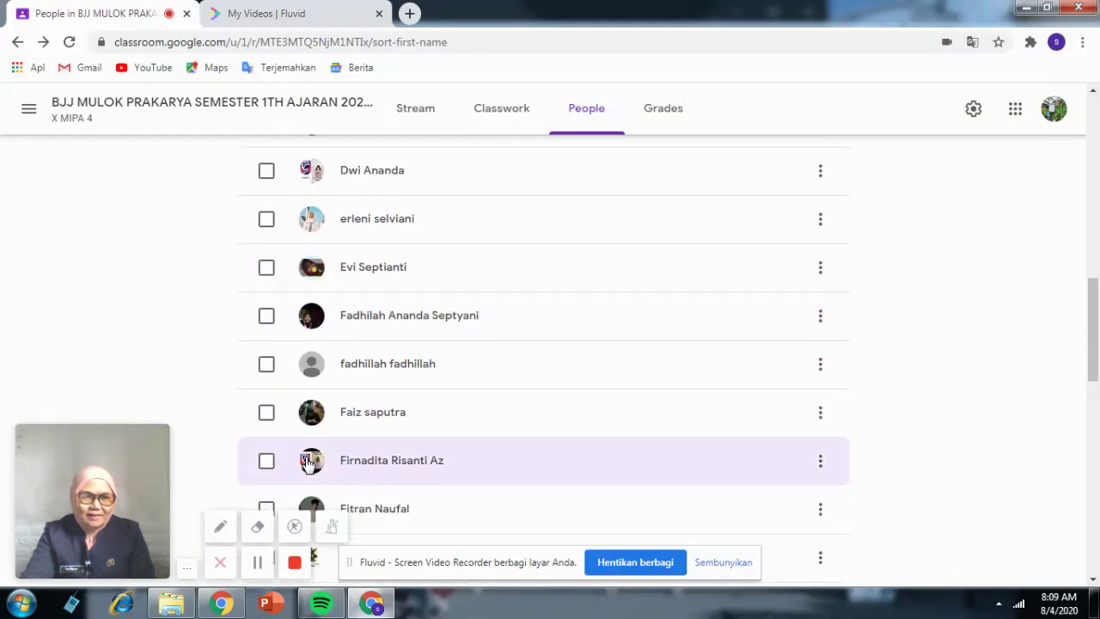
scroll(308, 465, "down", 2)
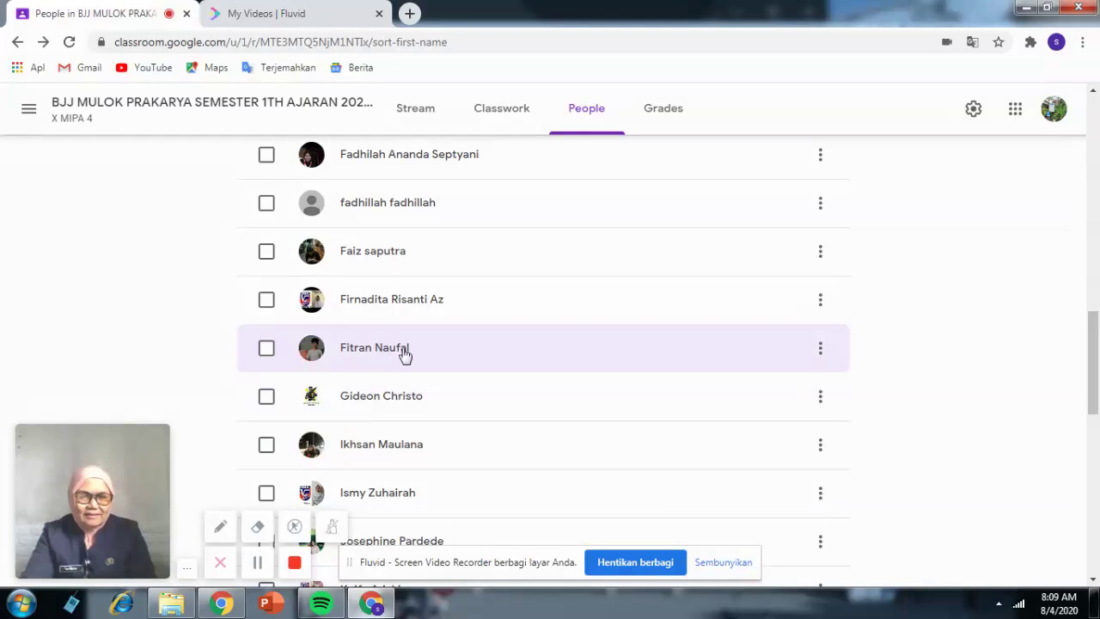
scroll(401, 489, "down", 2)
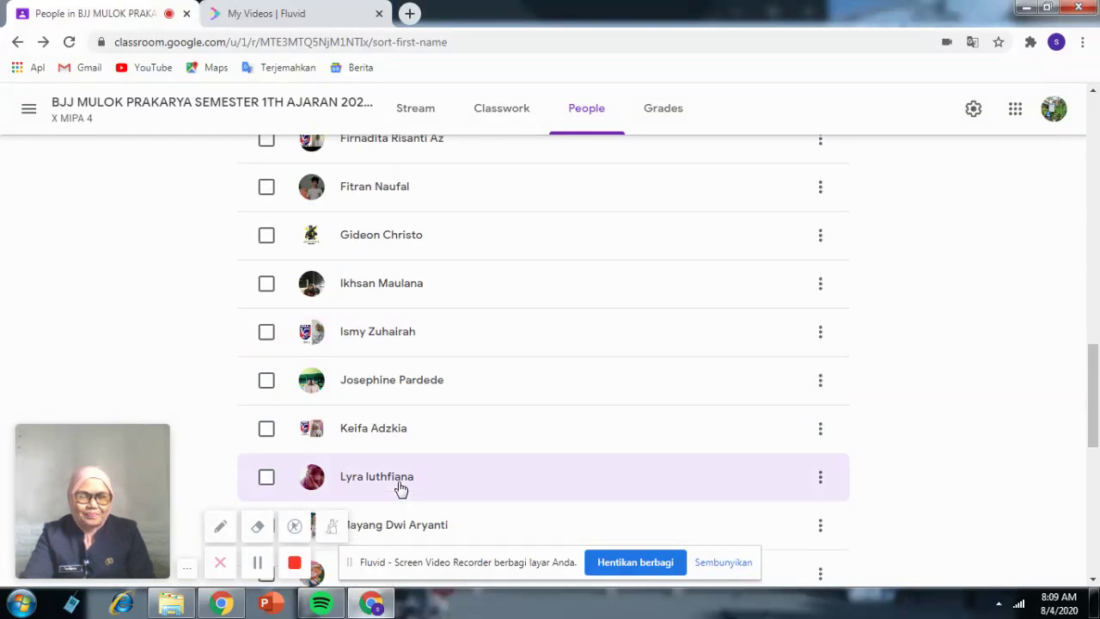
scroll(401, 487, "down", 2)
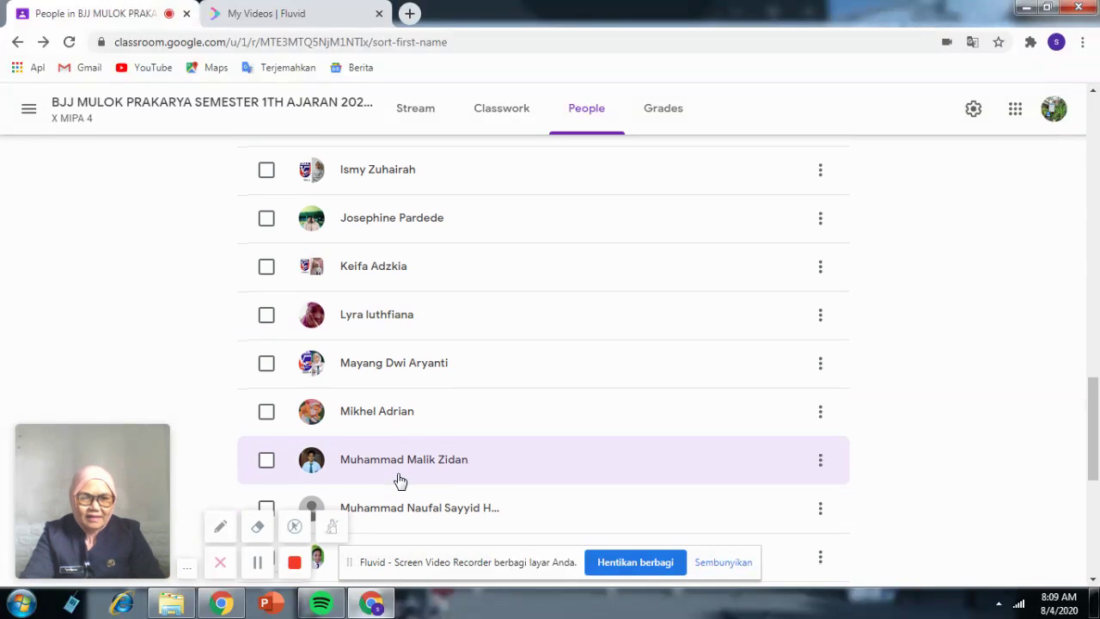
scroll(400, 482, "down", 2)
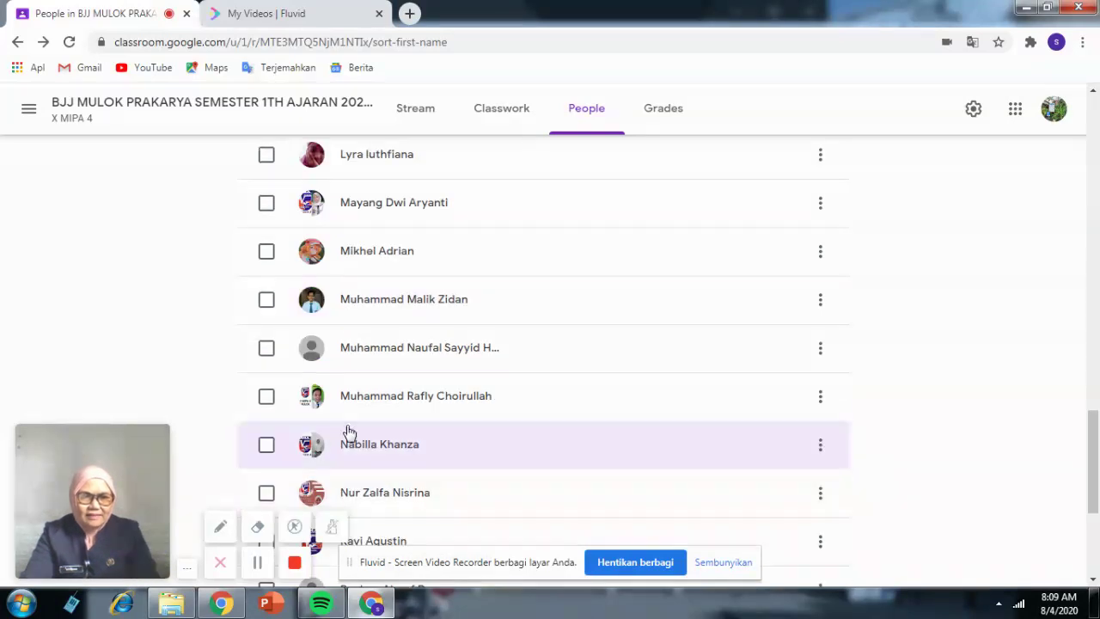
left_click(266, 348)
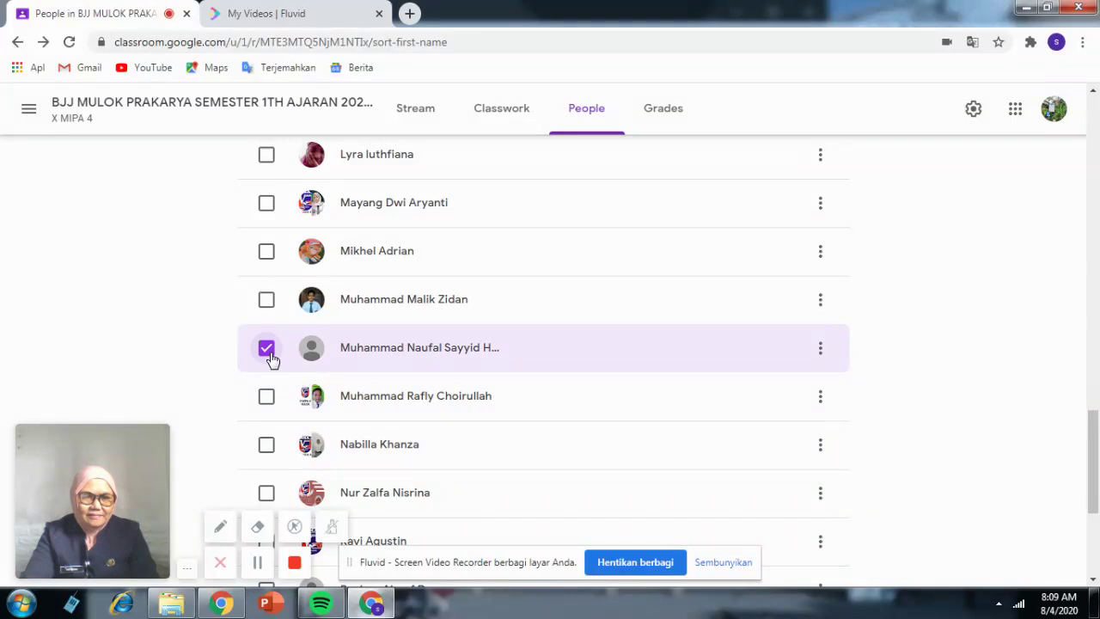
scroll(347, 386, "up", 7)
scroll(347, 388, "up", 15)
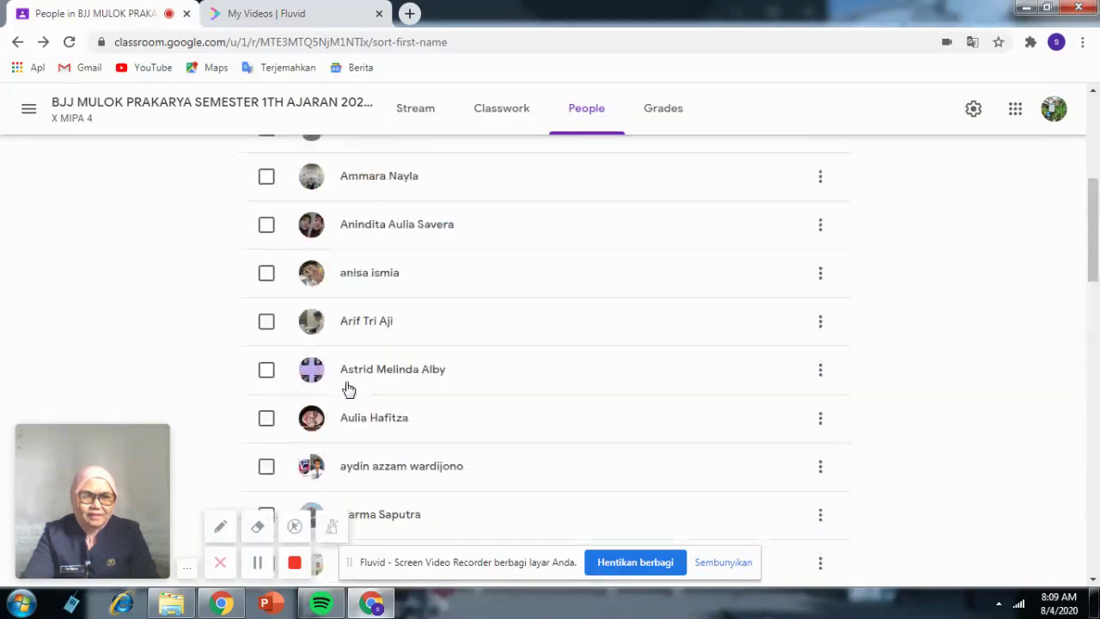
left_click(368, 383)
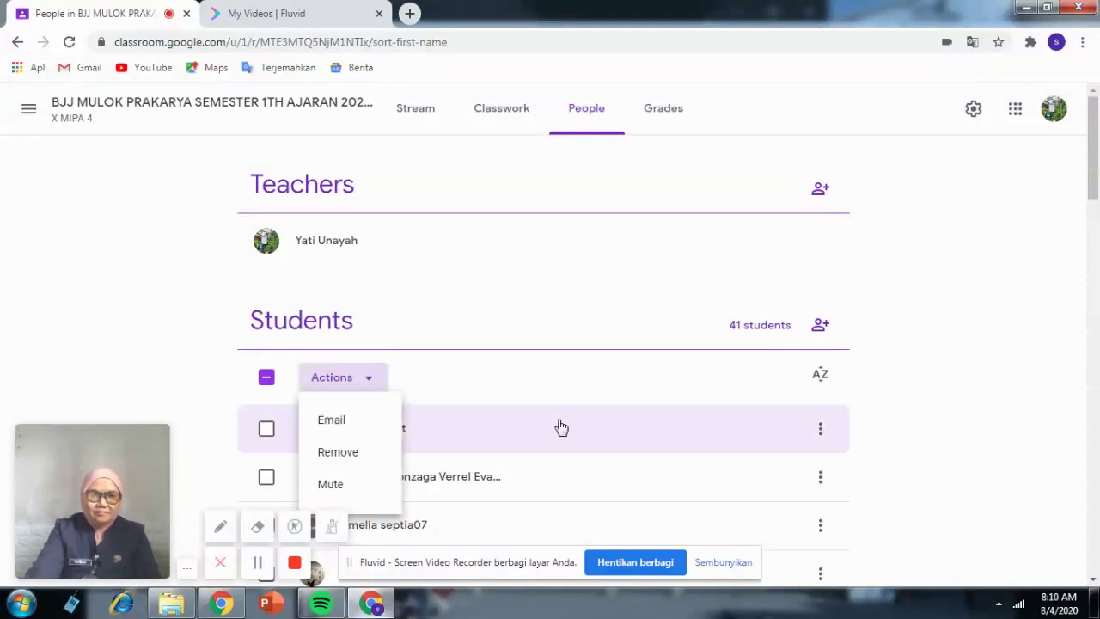
View the assignment status page of the second-to-last student in the list and return to the class list.
scroll(550, 413, "down", 6)
scroll(549, 413, "down", 9)
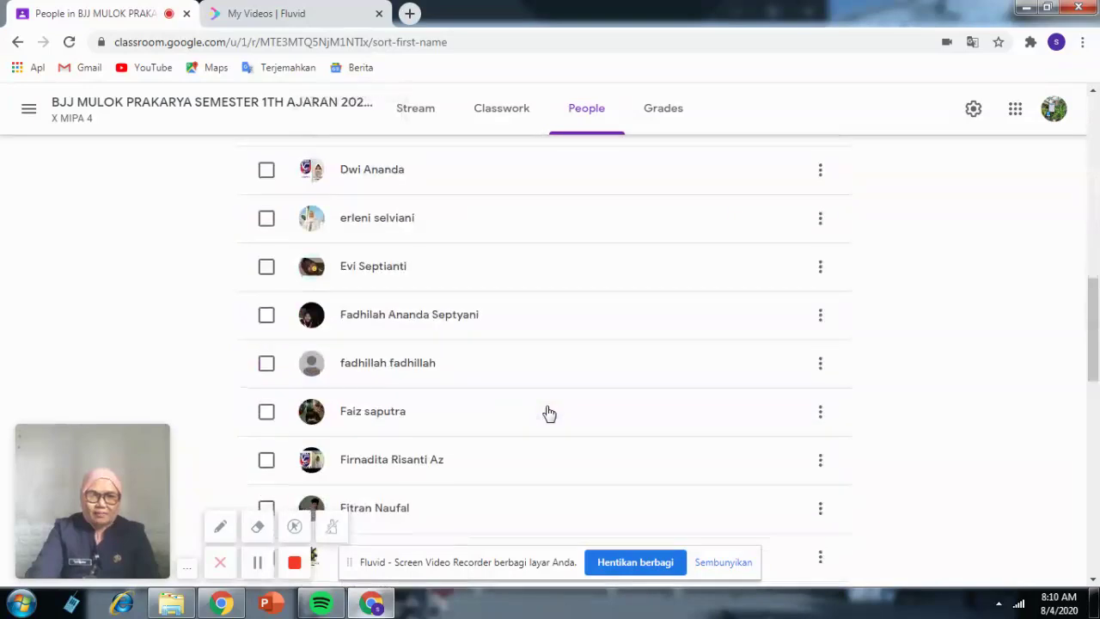
scroll(549, 414, "down", 5)
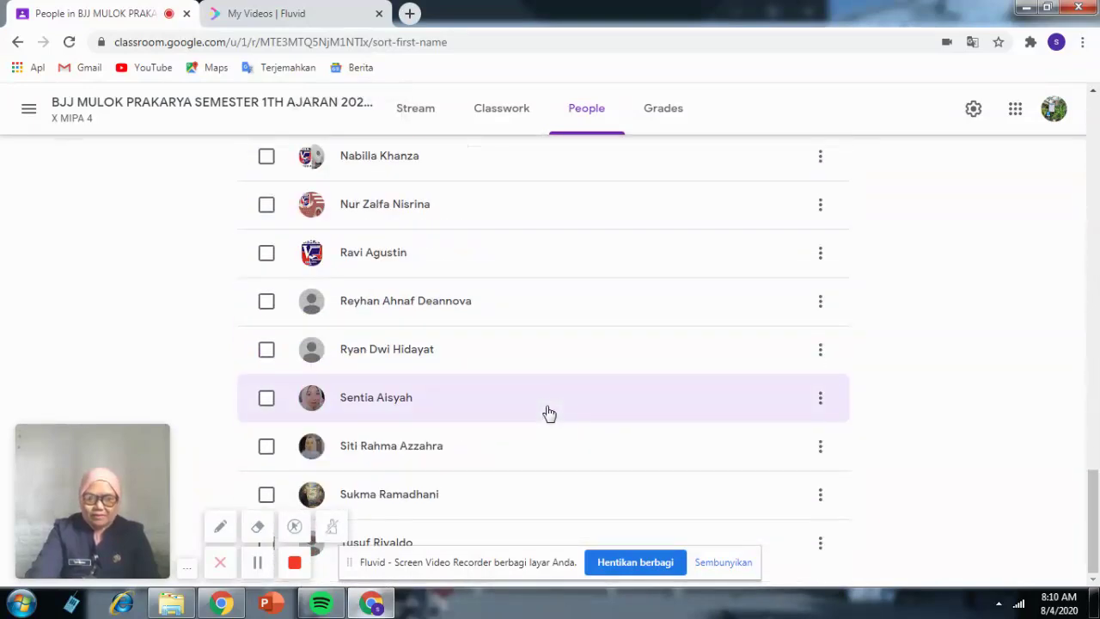
left_click(500, 492)
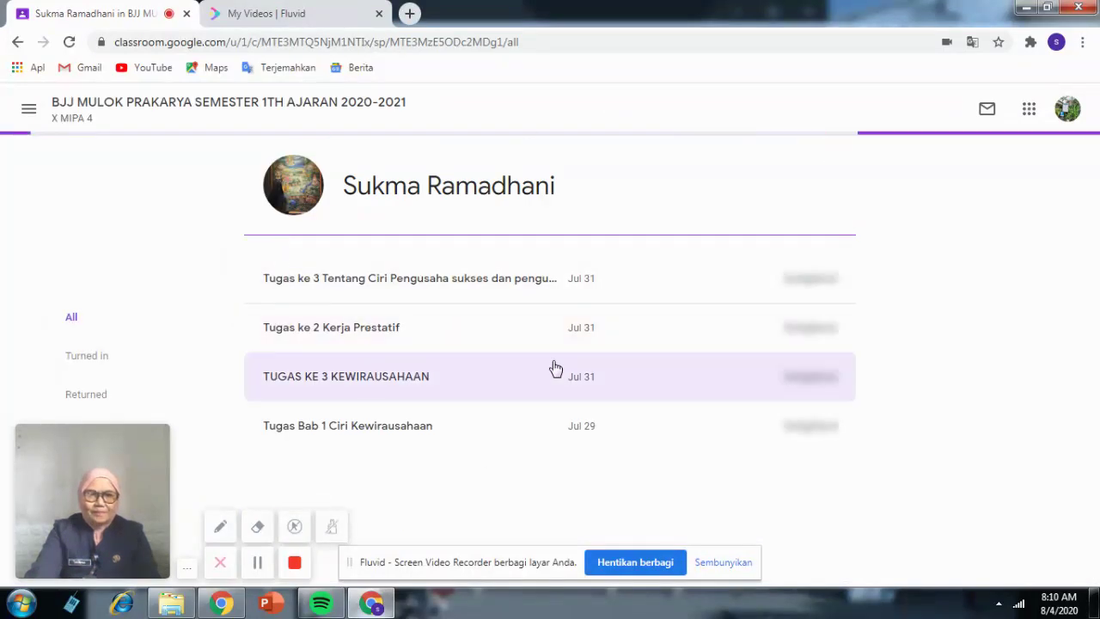
left_click(17, 42)
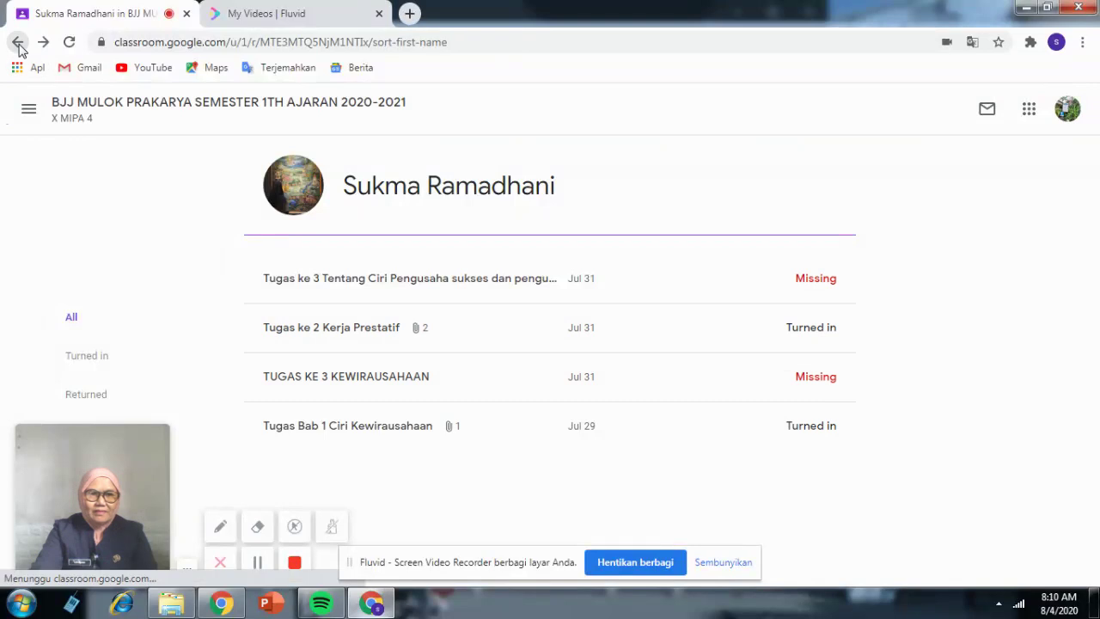
scroll(419, 363, "down", 3)
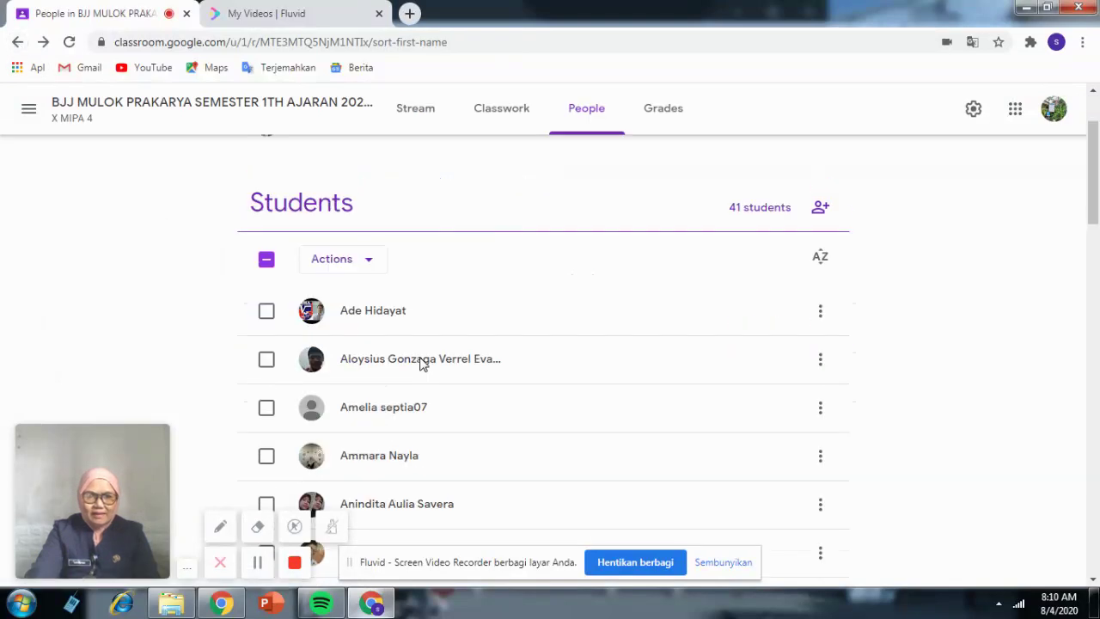
Look through the class's student list down to the last student and back up to the middle of the list.
scroll(433, 402, "down", 8)
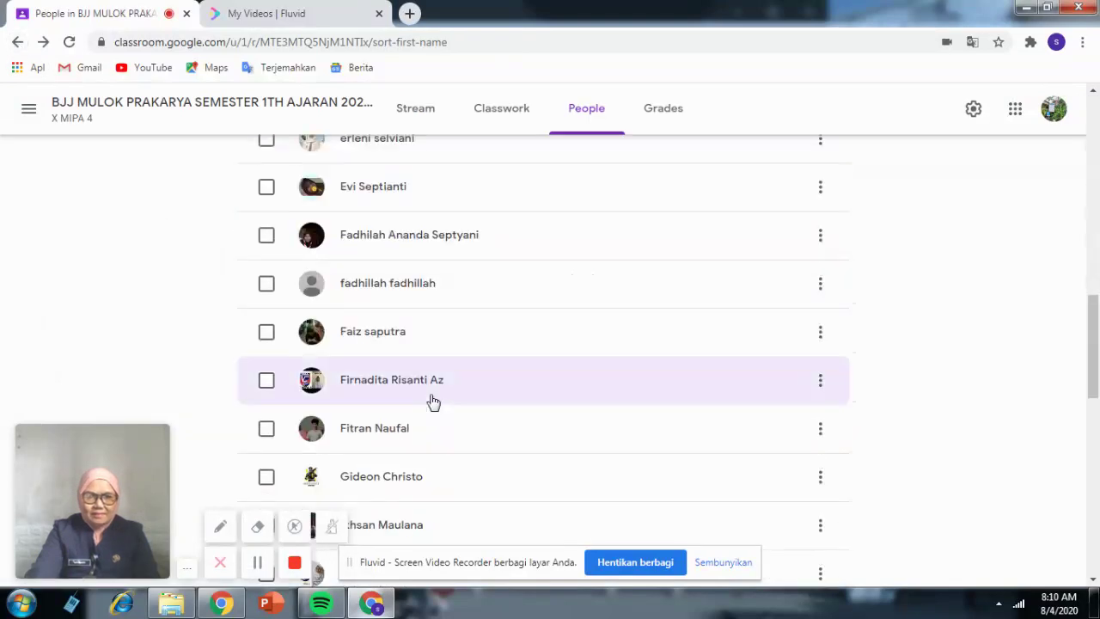
scroll(433, 402, "down", 2)
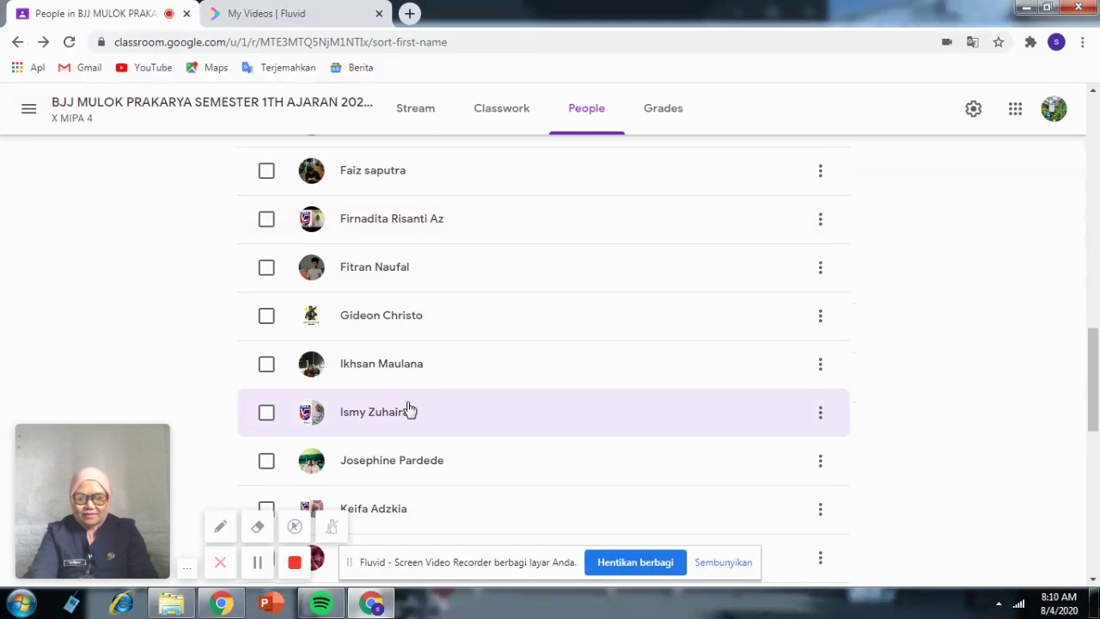
scroll(409, 410, "down", 6)
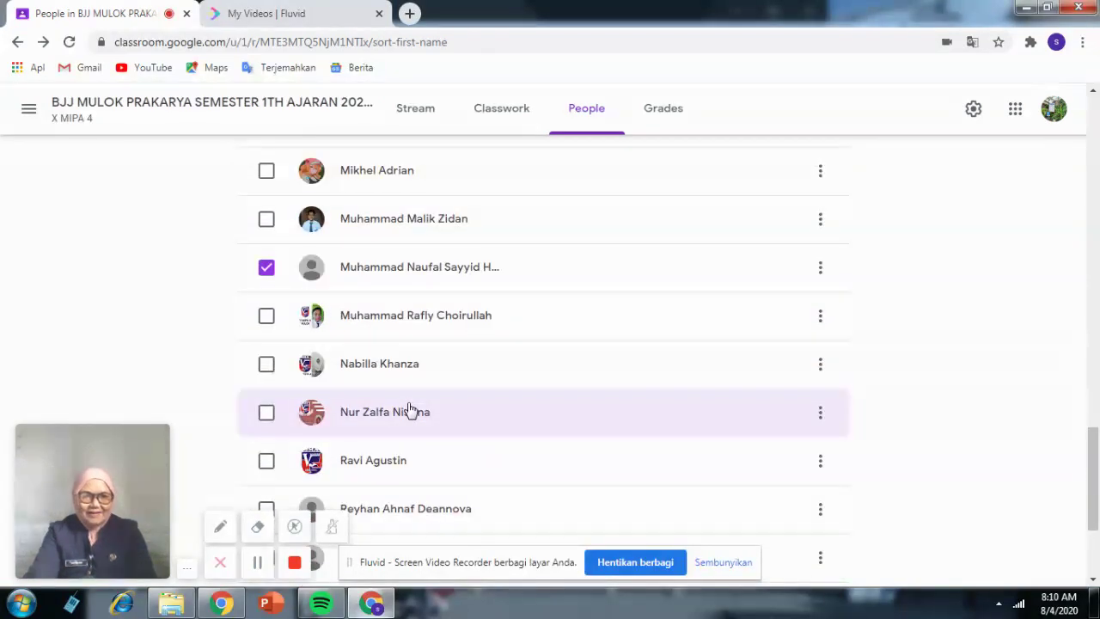
scroll(430, 432, "up", 1)
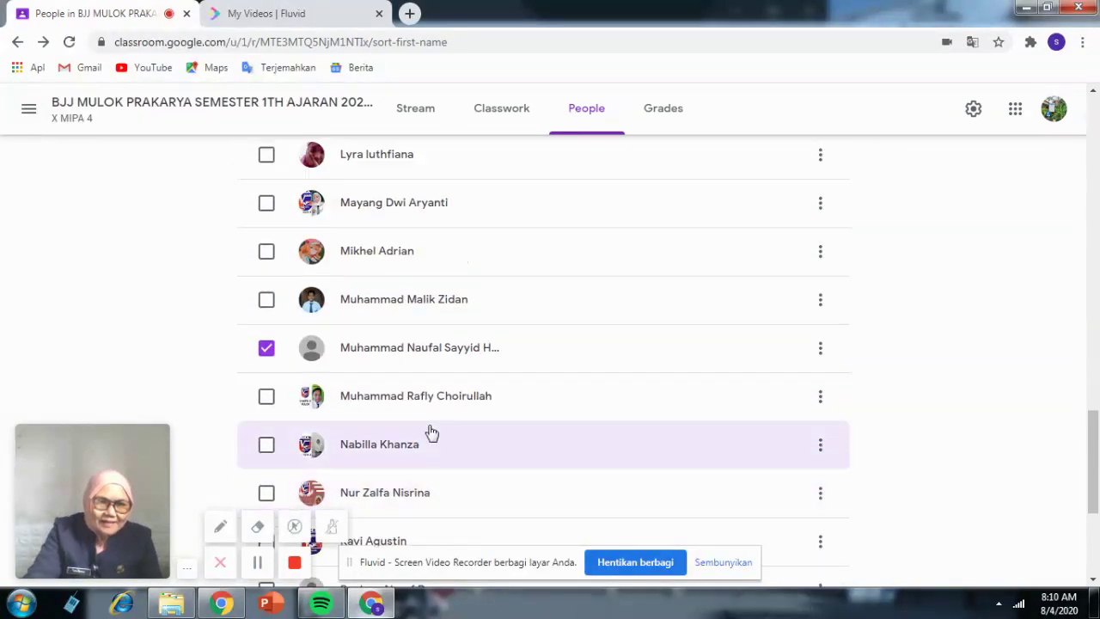
scroll(432, 433, "down", 3)
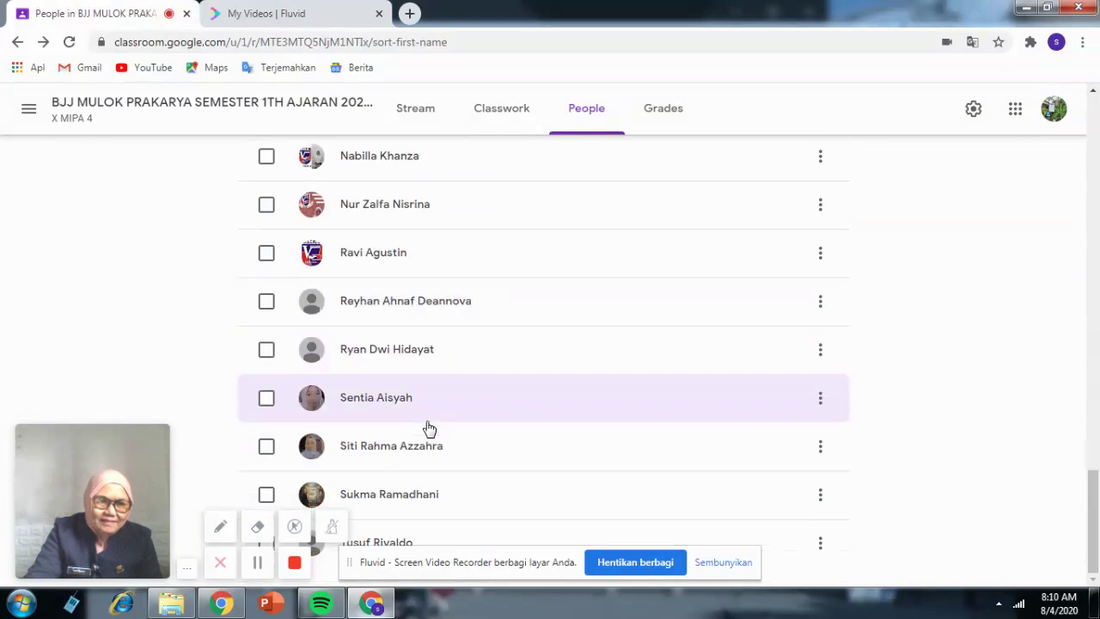
scroll(502, 483, "up", 4)
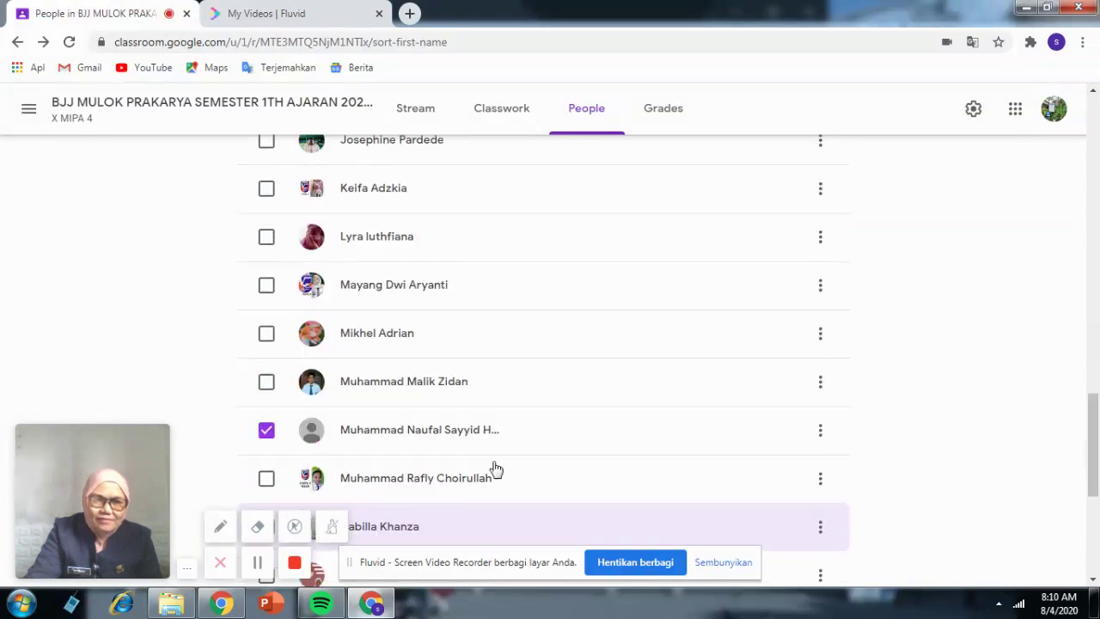
scroll(495, 468, "up", 7)
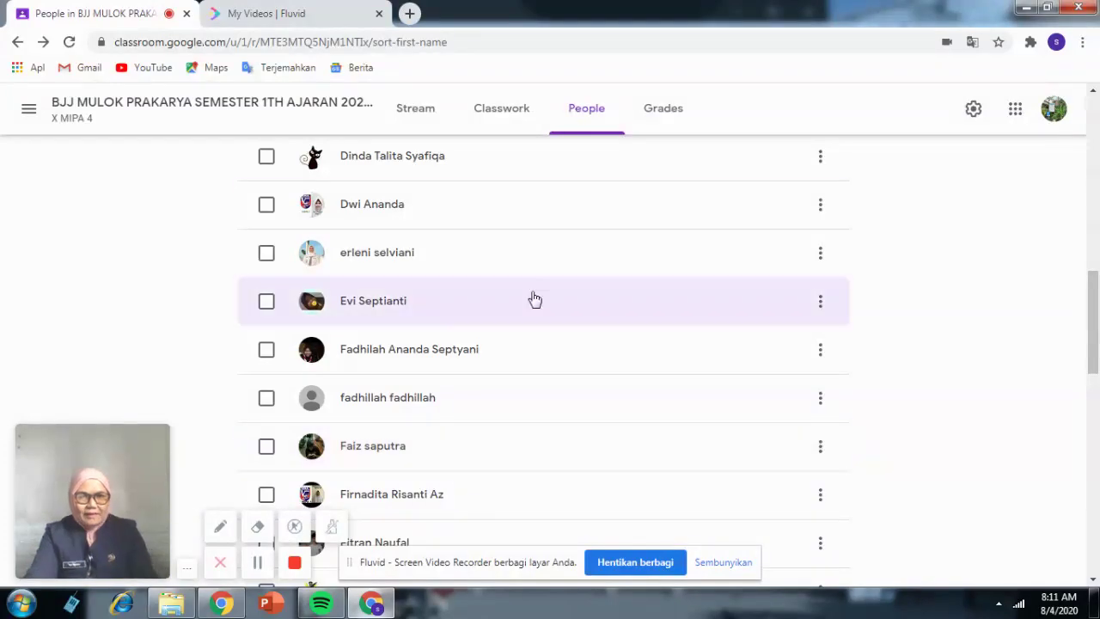
Open the class grades and examine each student's submission status for the four assignments, down to the last student.
left_click(651, 113)
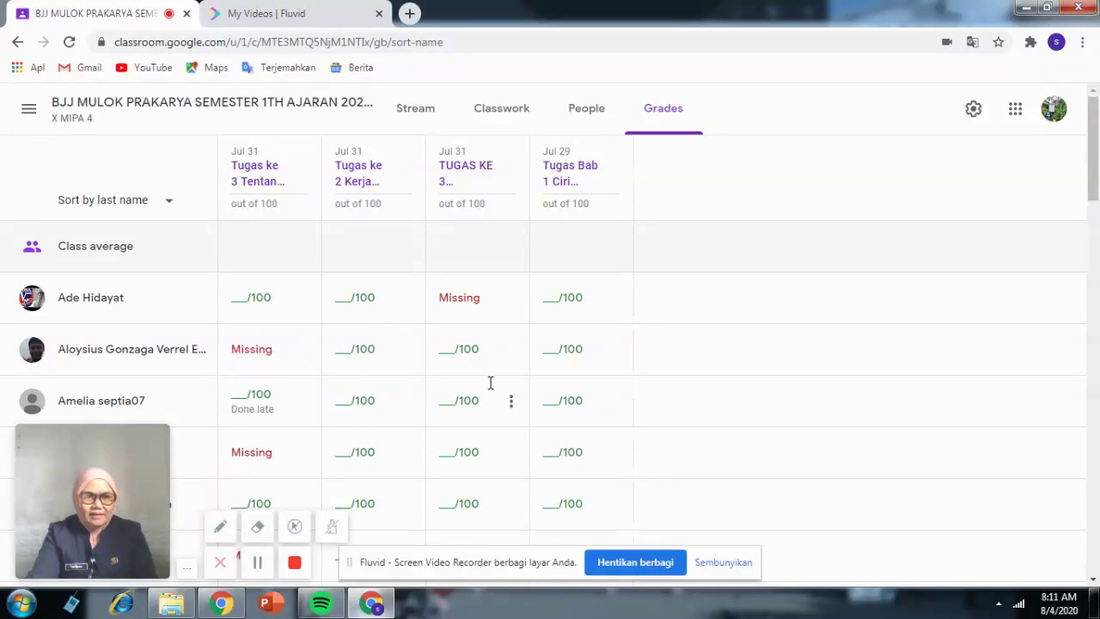
scroll(489, 380, "down", 3)
scroll(490, 383, "down", 5)
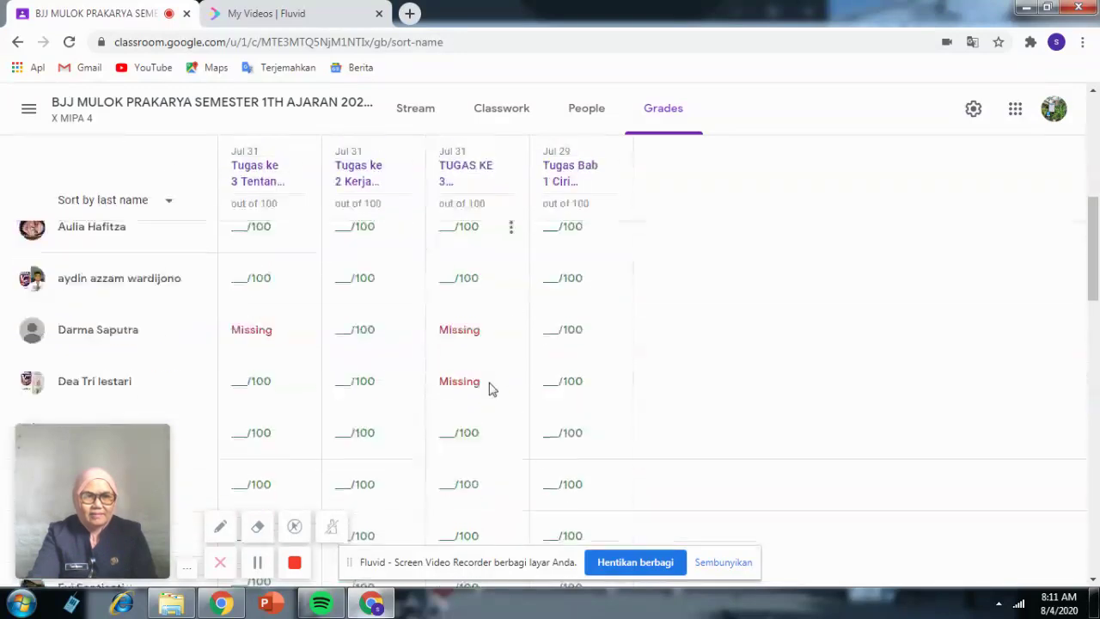
scroll(489, 389, "down", 4)
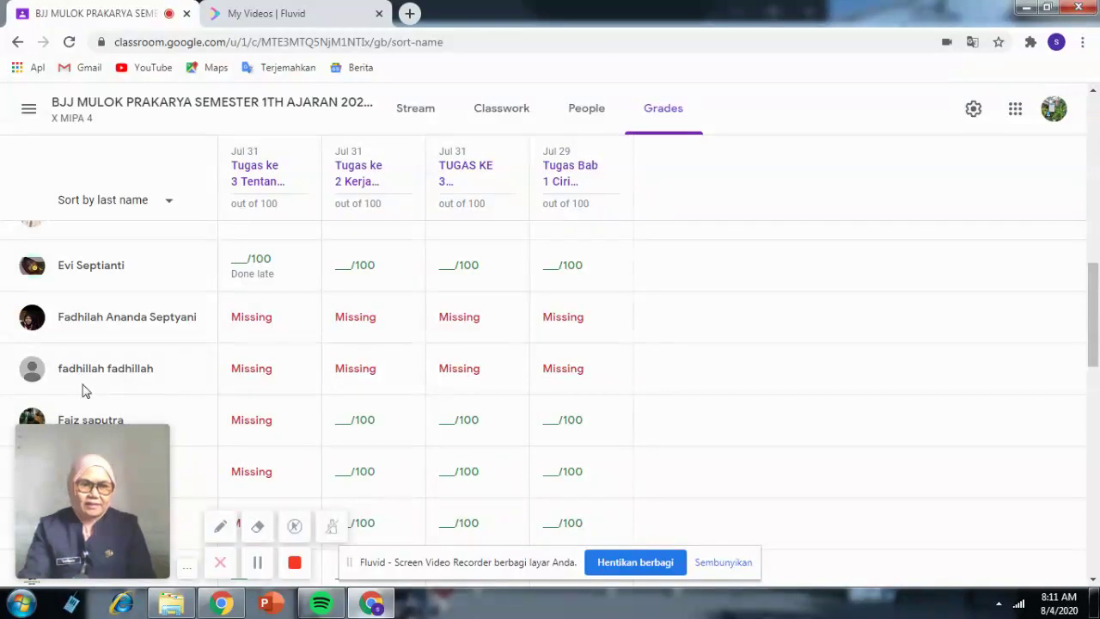
scroll(248, 410, "down", 2)
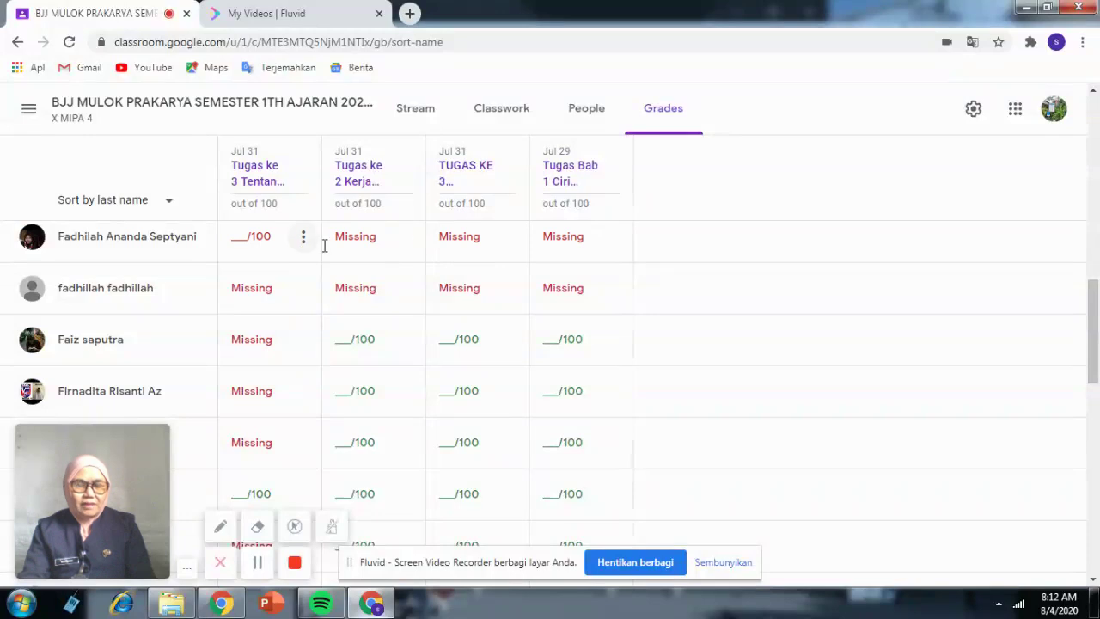
scroll(386, 335, "down", 1)
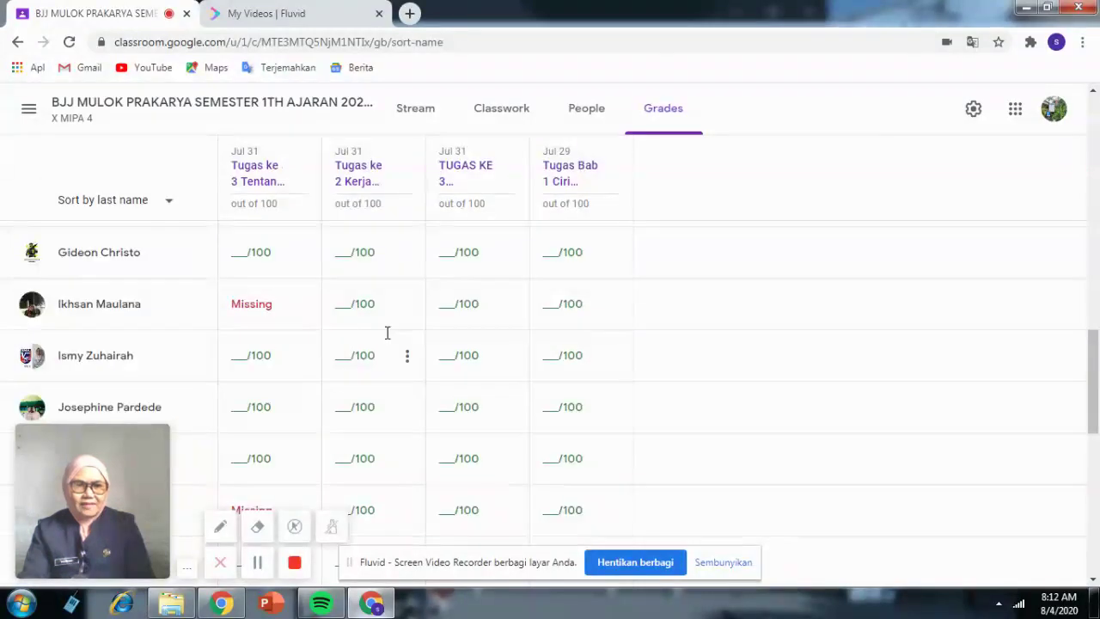
scroll(387, 332, "down", 2)
scroll(387, 335, "down", 6)
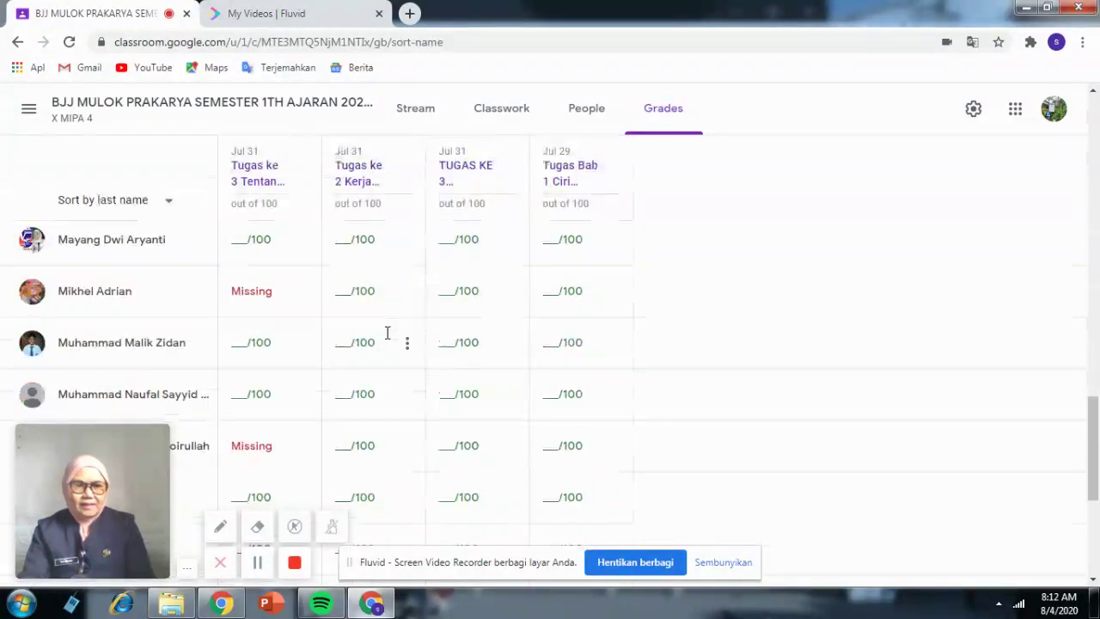
scroll(386, 335, "down", 1)
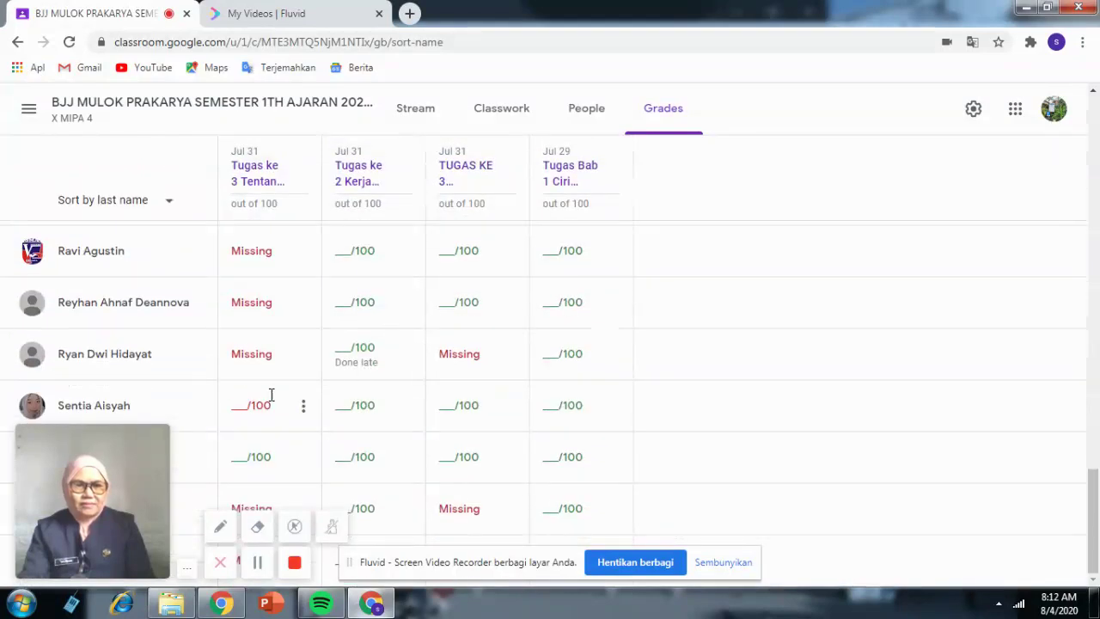
Go back through the grades table to the class average row and re-examine the students with missing work in all four assignments.
scroll(353, 442, "up", 6)
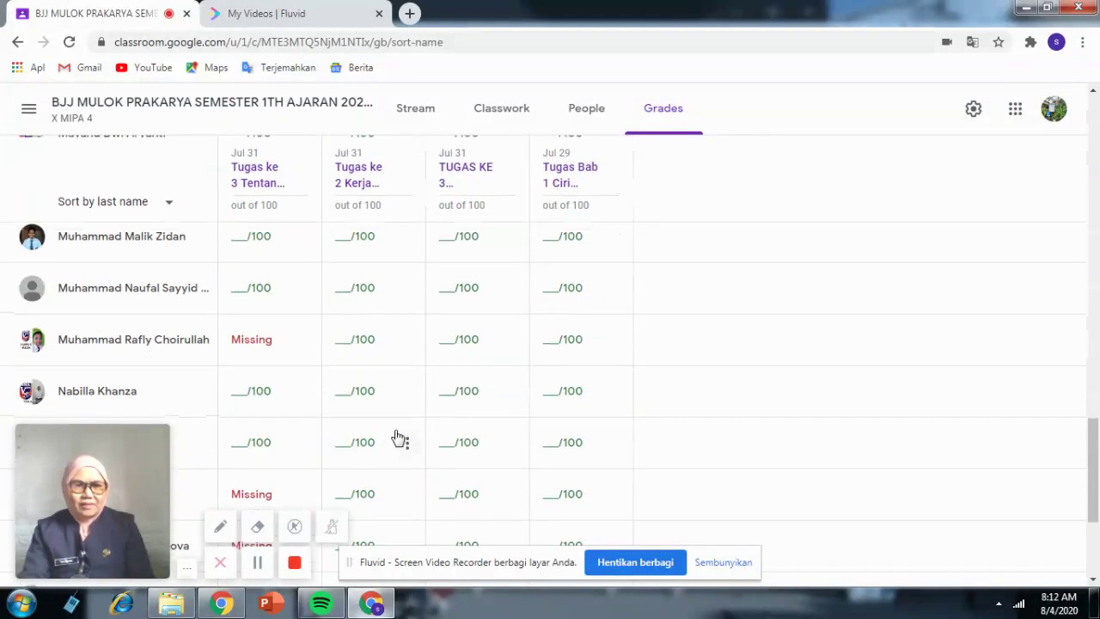
scroll(398, 438, "up", 7)
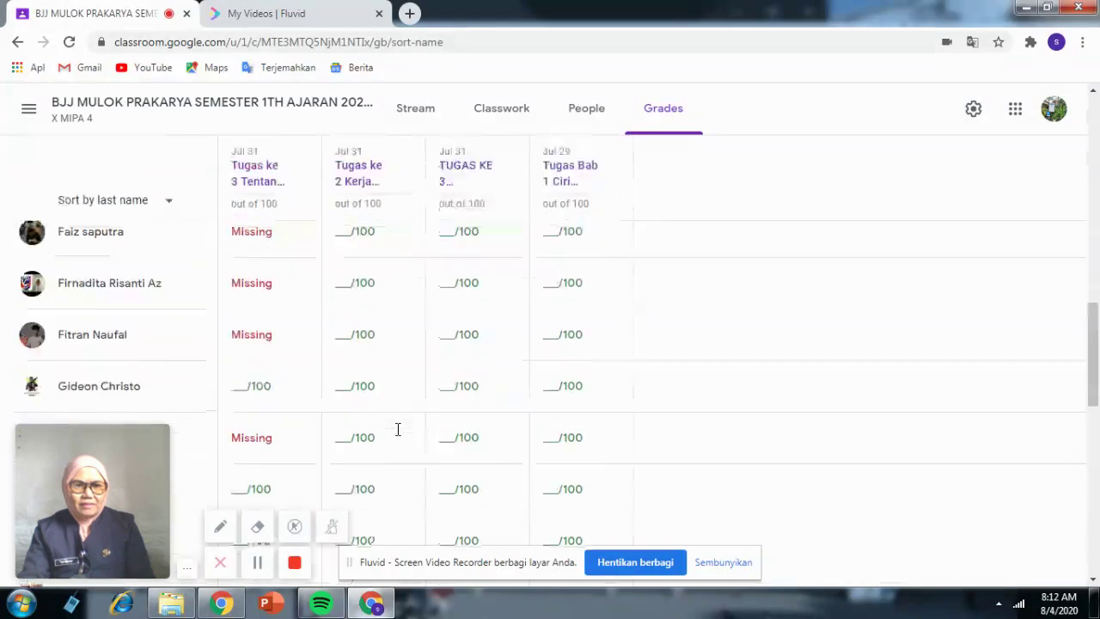
scroll(398, 430, "up", 3)
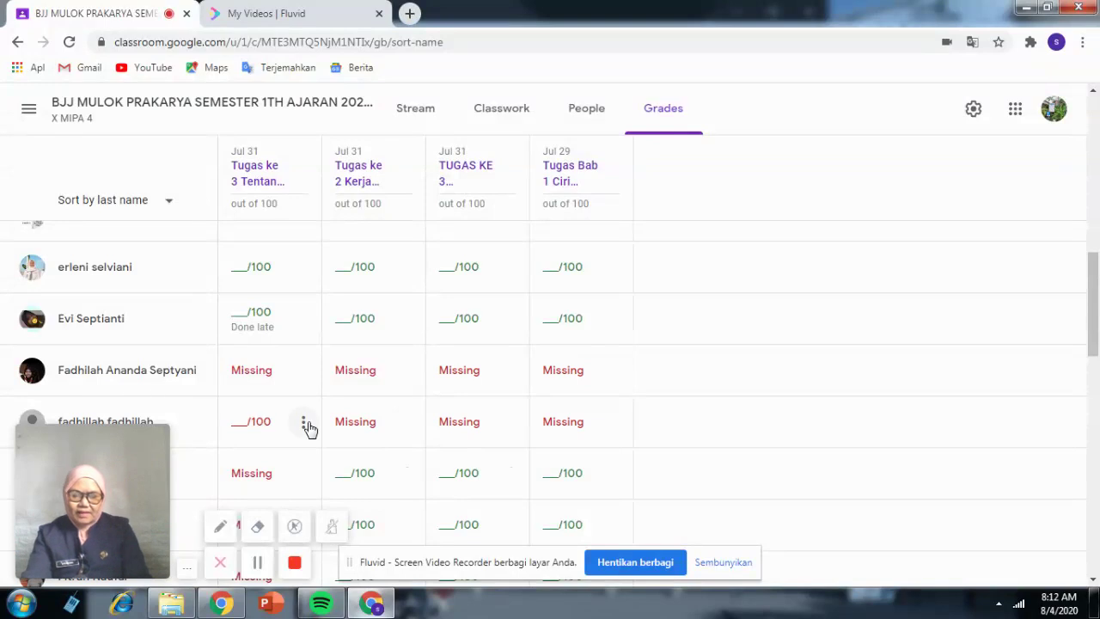
scroll(336, 386, "up", 10)
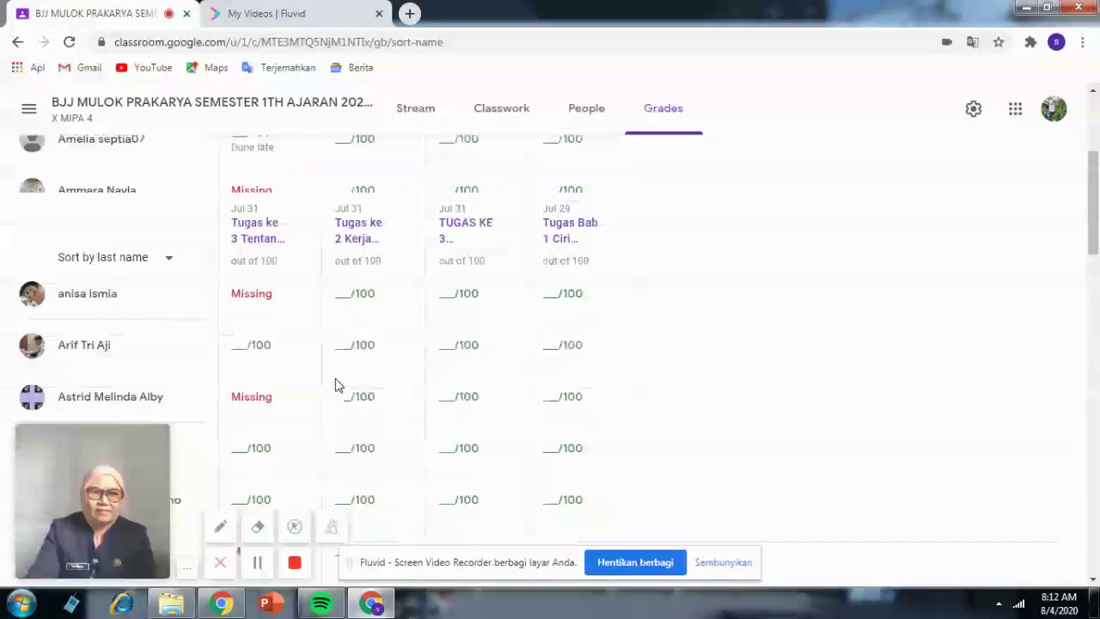
scroll(335, 386, "up", 5)
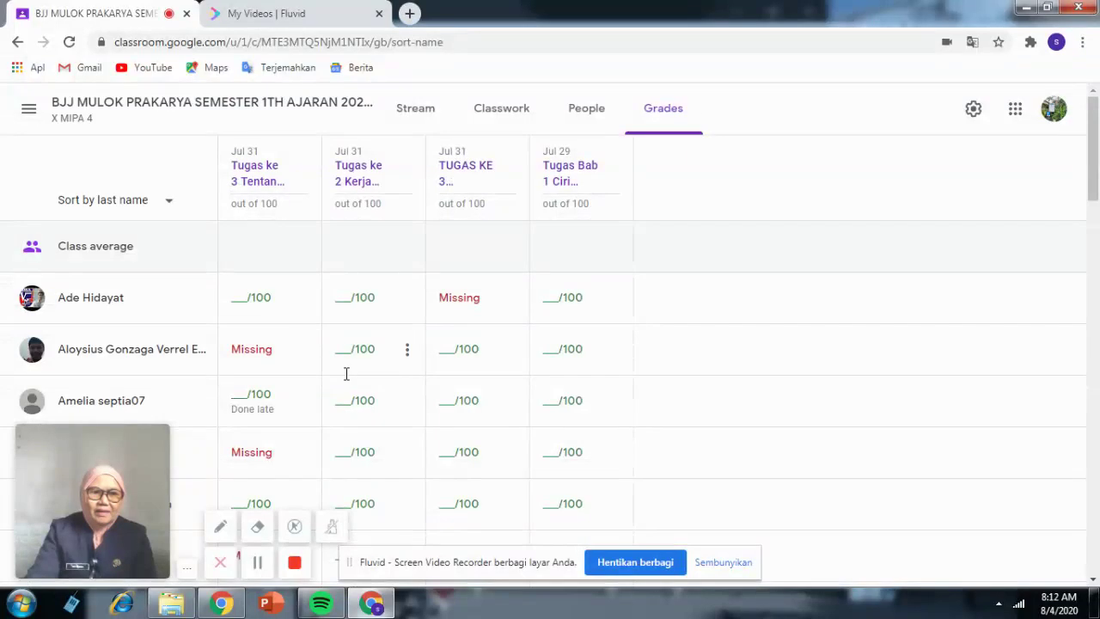
scroll(346, 372, "down", 12)
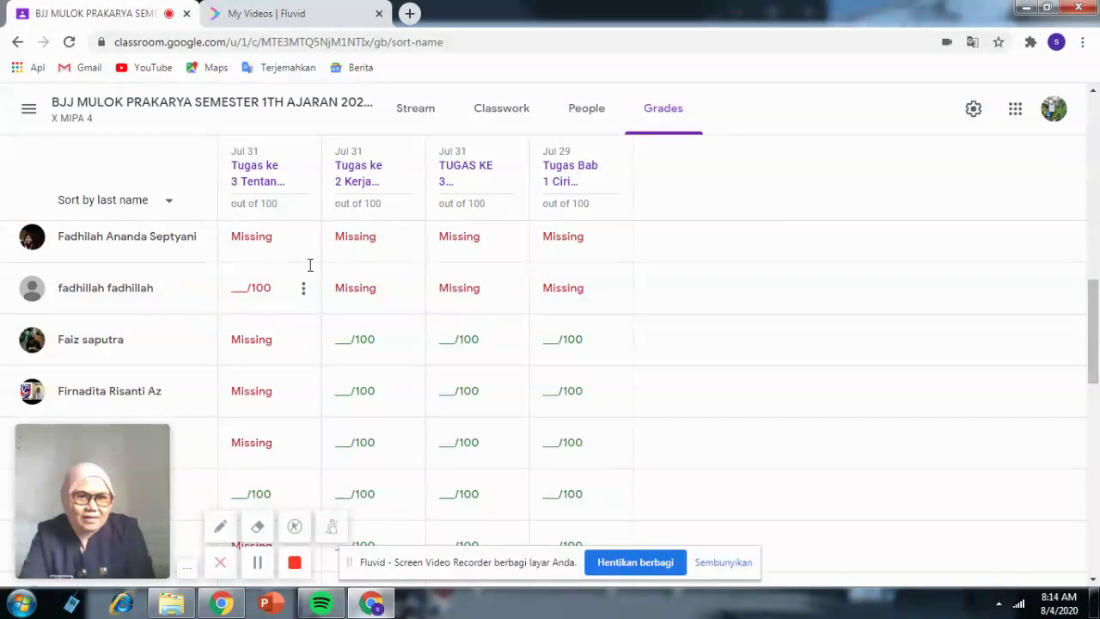
View the class stream and look through its posts down to the oldest one and back up.
left_click(417, 112)
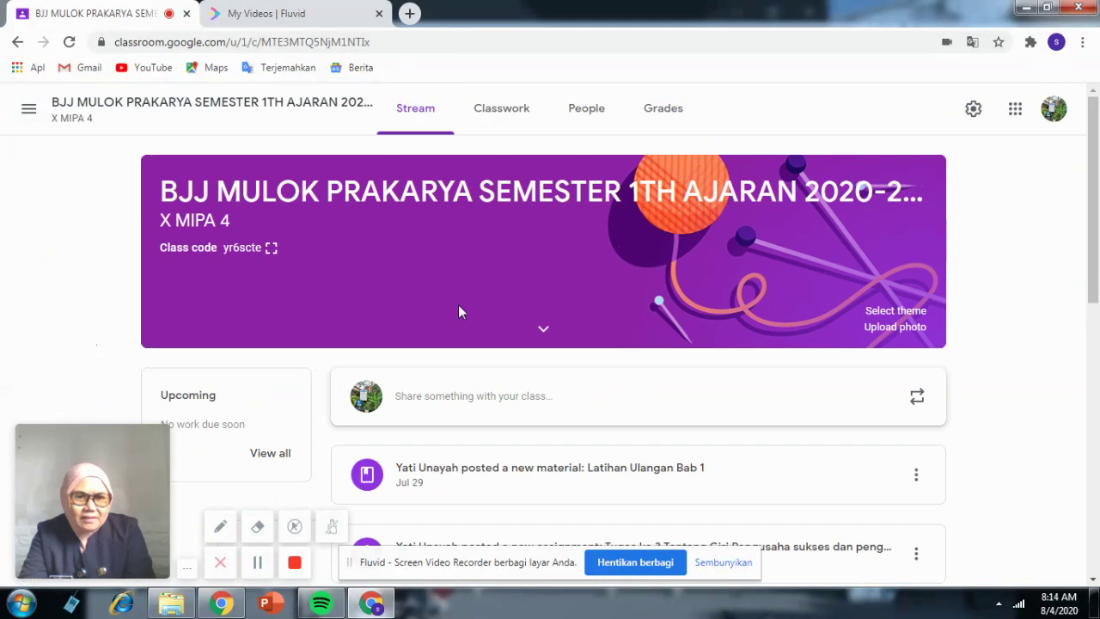
scroll(458, 307, "down", 4)
scroll(462, 312, "down", 10)
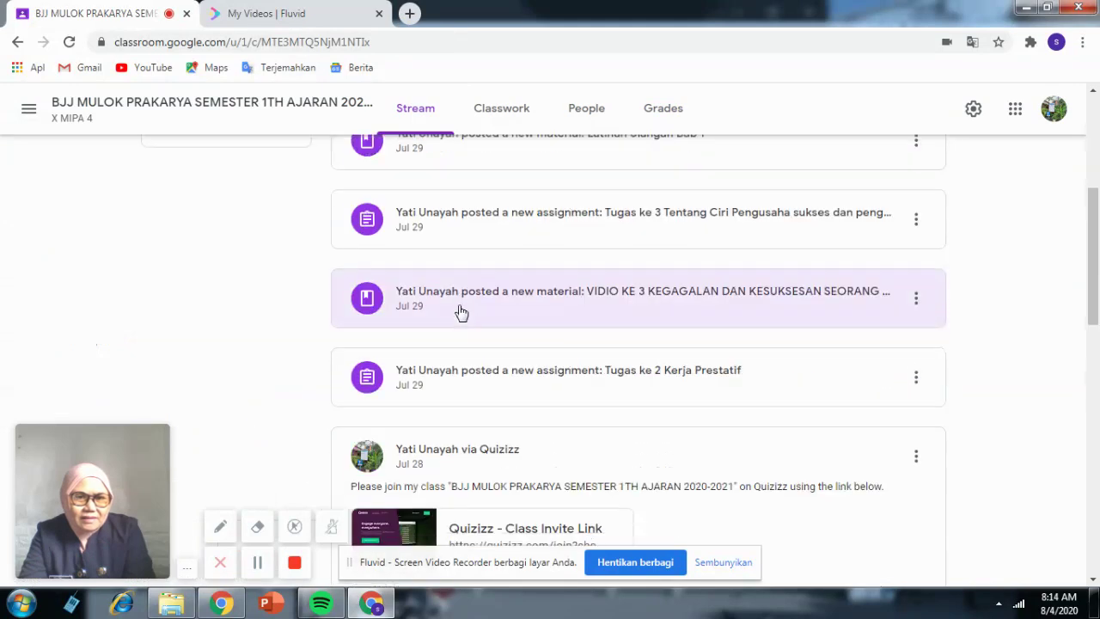
scroll(475, 400, "down", 4)
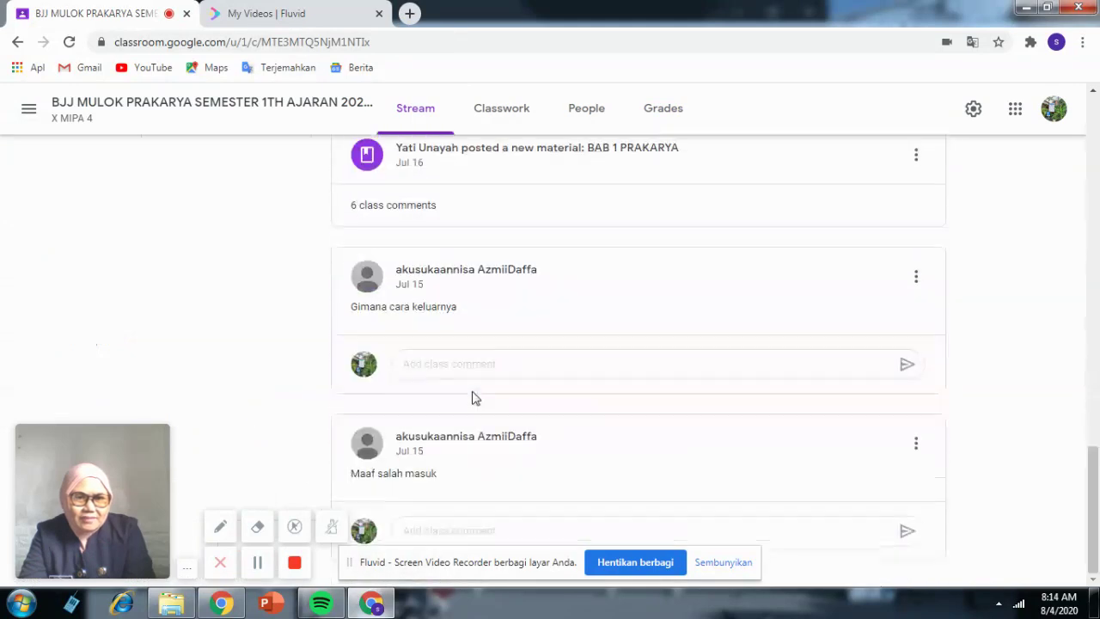
scroll(473, 395, "up", 20)
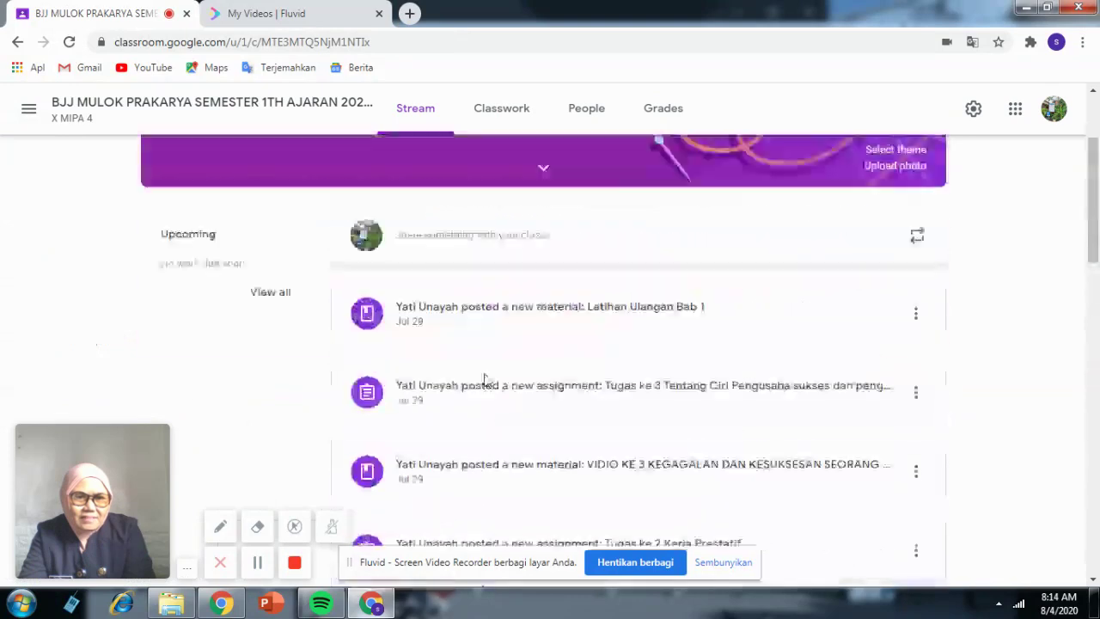
Start a new assignment in the class's classwork.
left_click(519, 112)
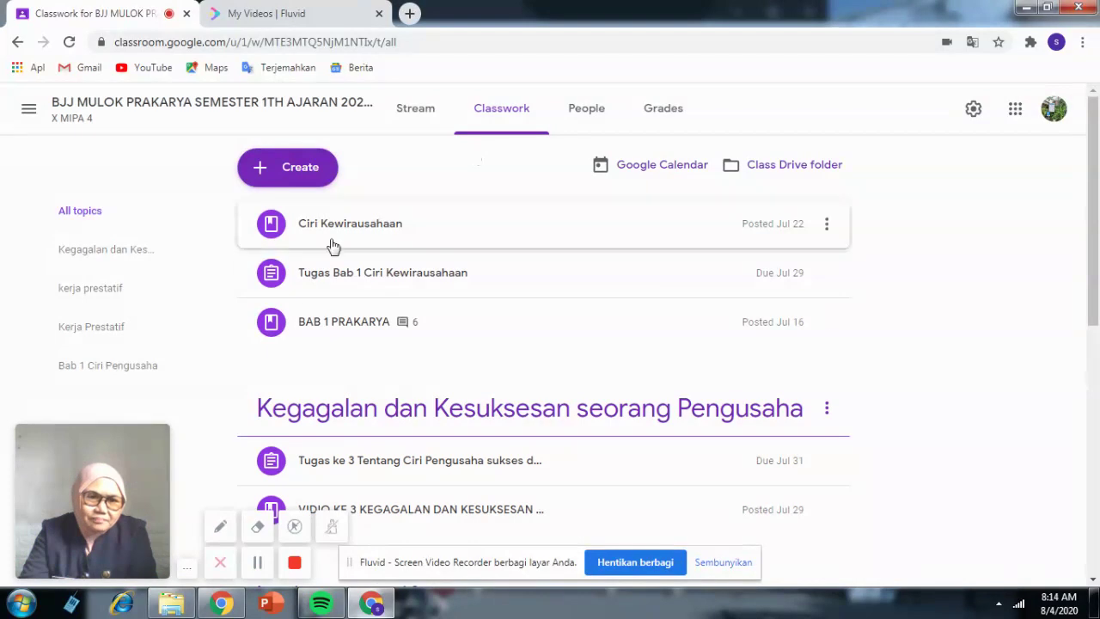
left_click(299, 172)
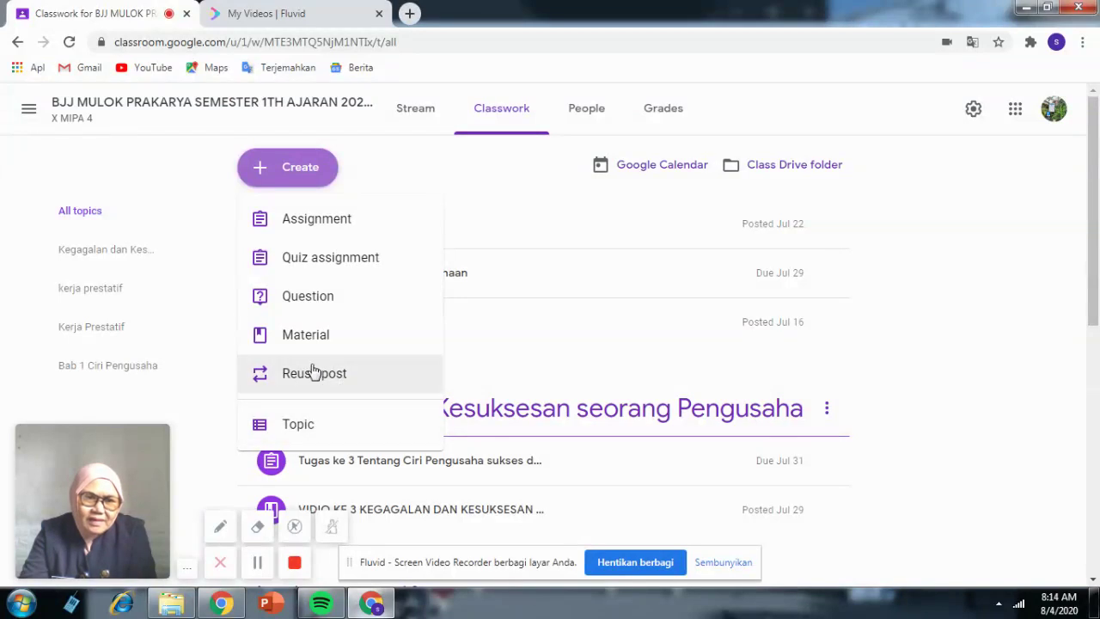
left_click(329, 225)
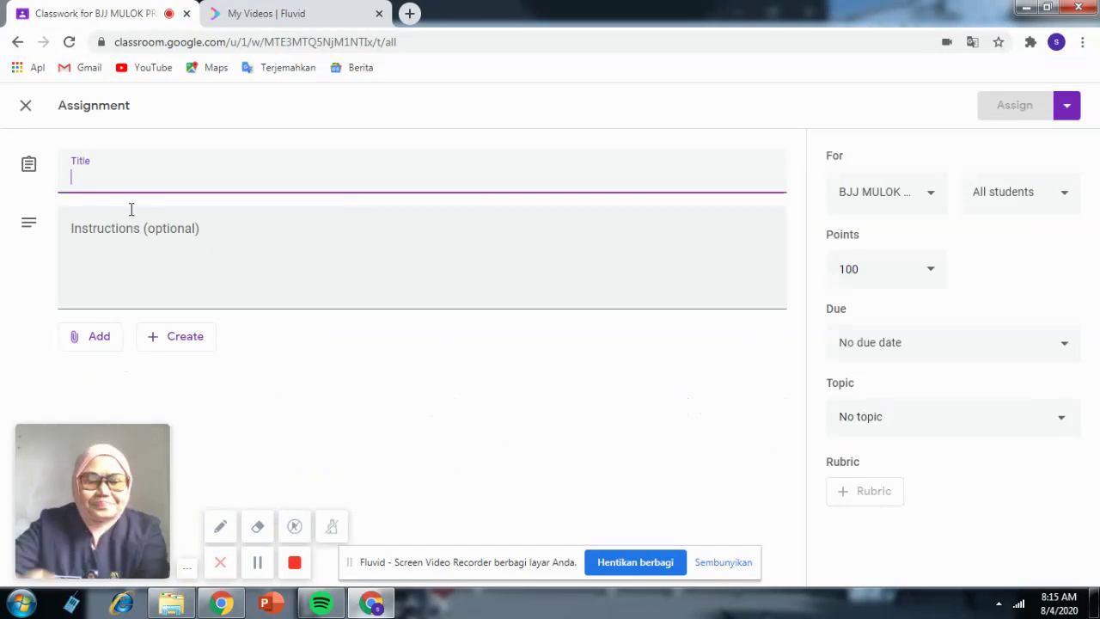
Title the assignment "Tugas 2 Membuat desain promosi barang kerajinan tangan".
type("M")
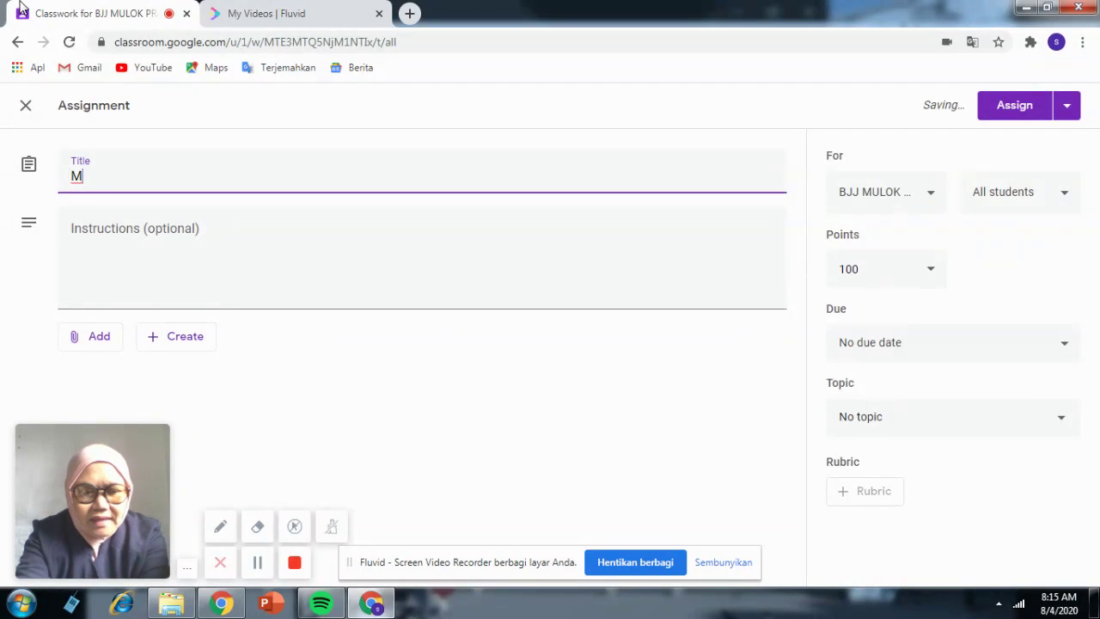
key("BackSpace")
type("Tu")
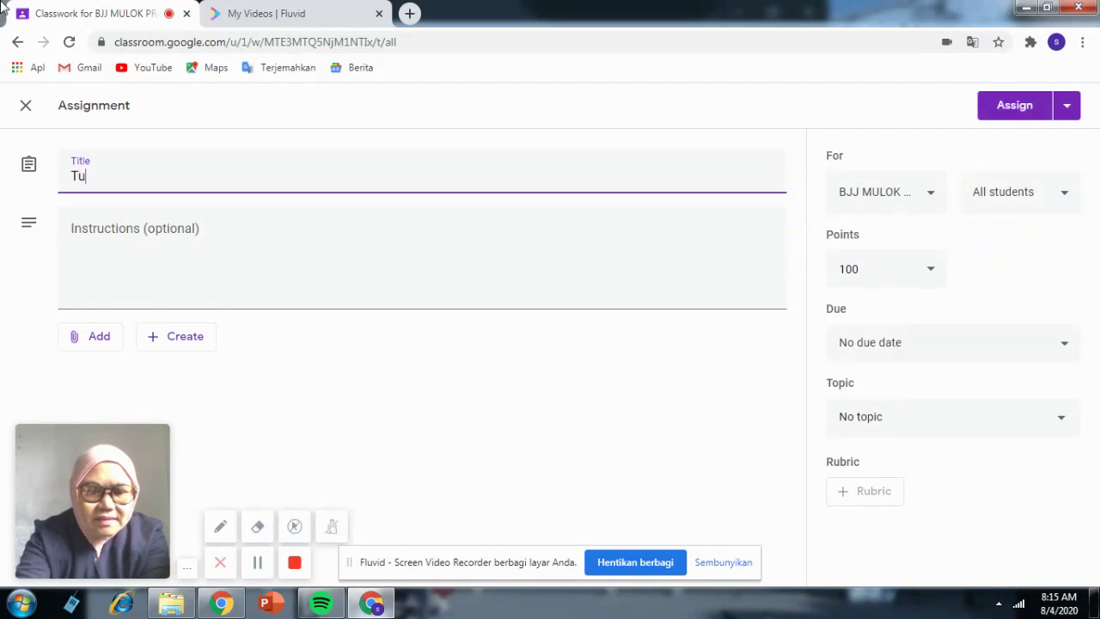
type("gas ")
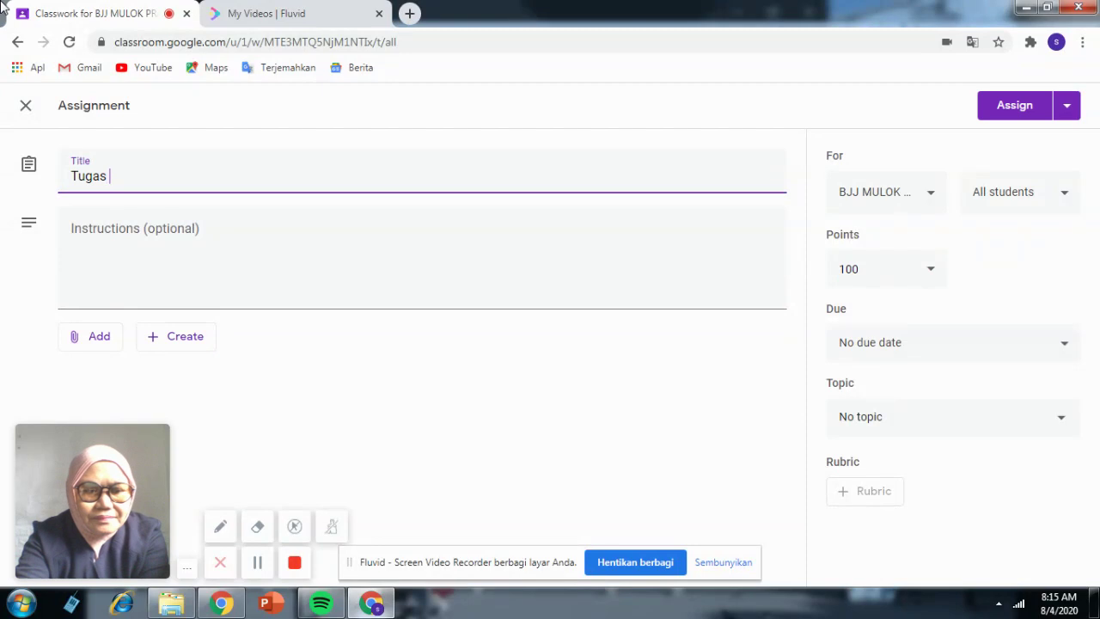
type("2 M")
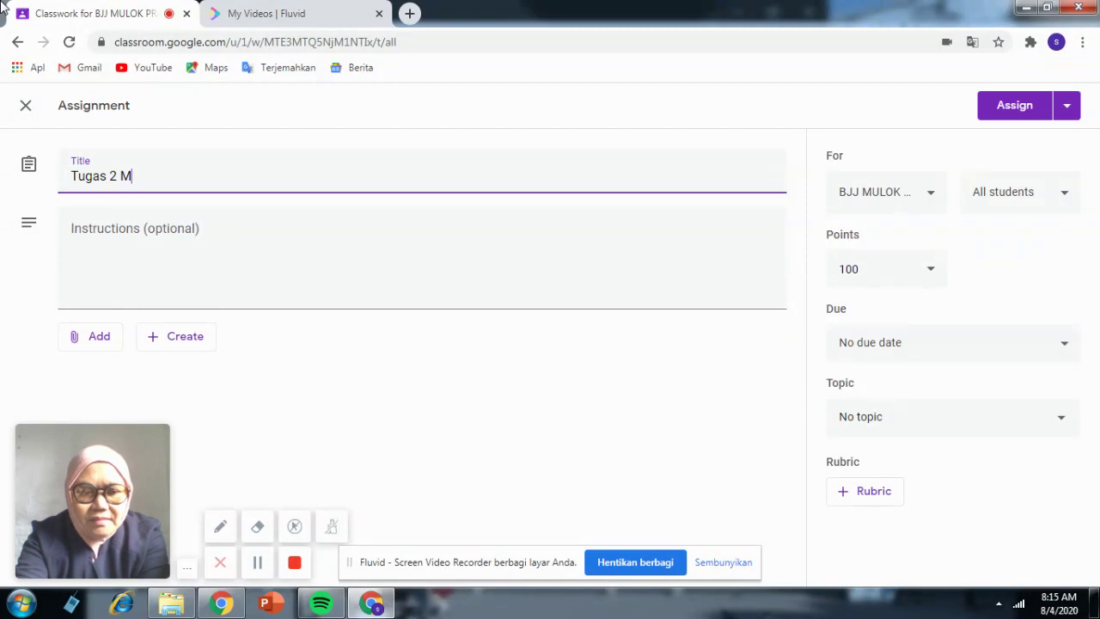
type("emb")
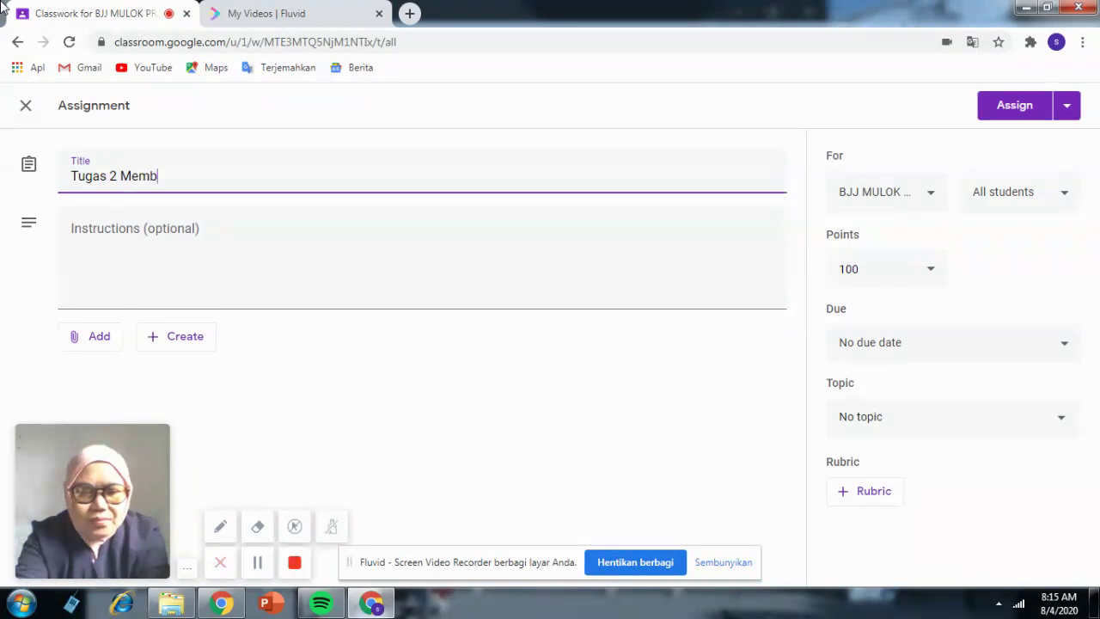
type("uat desain ")
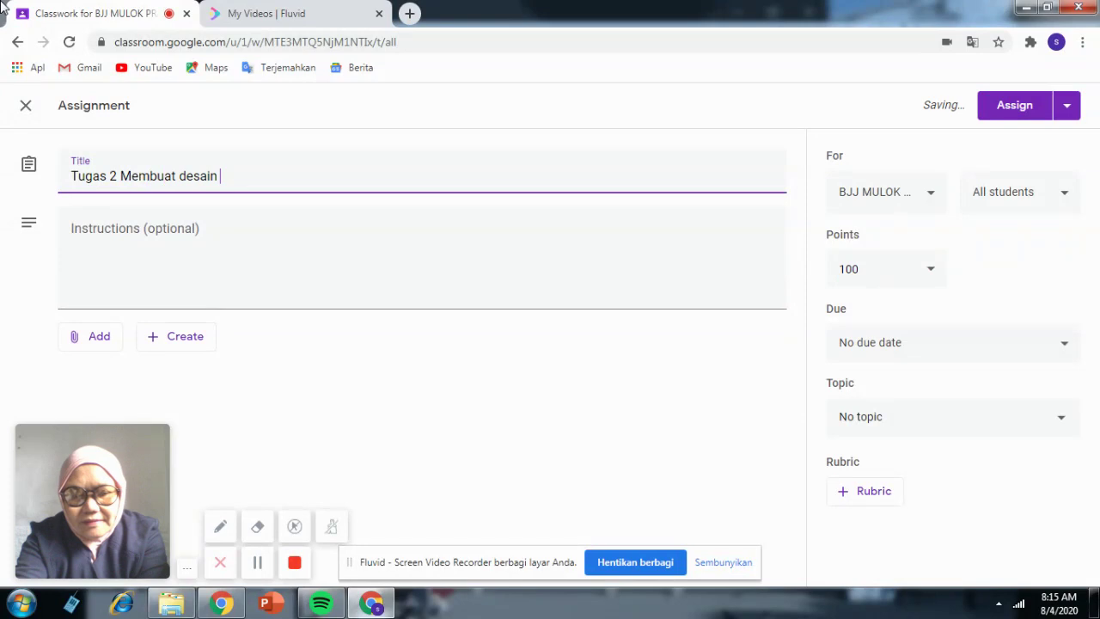
type("pr")
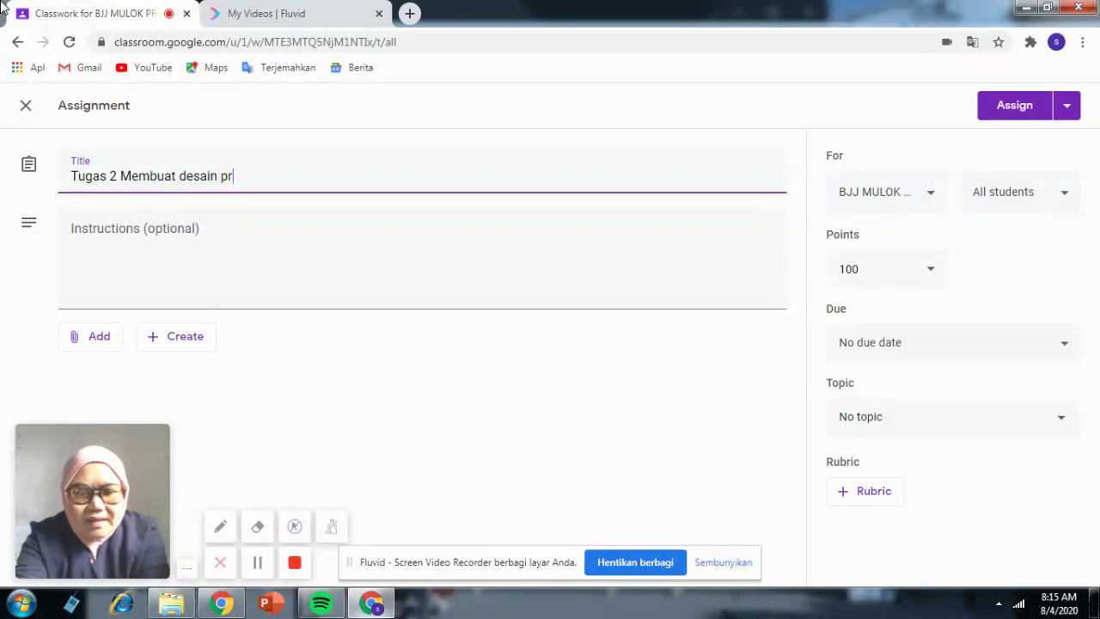
type("mo")
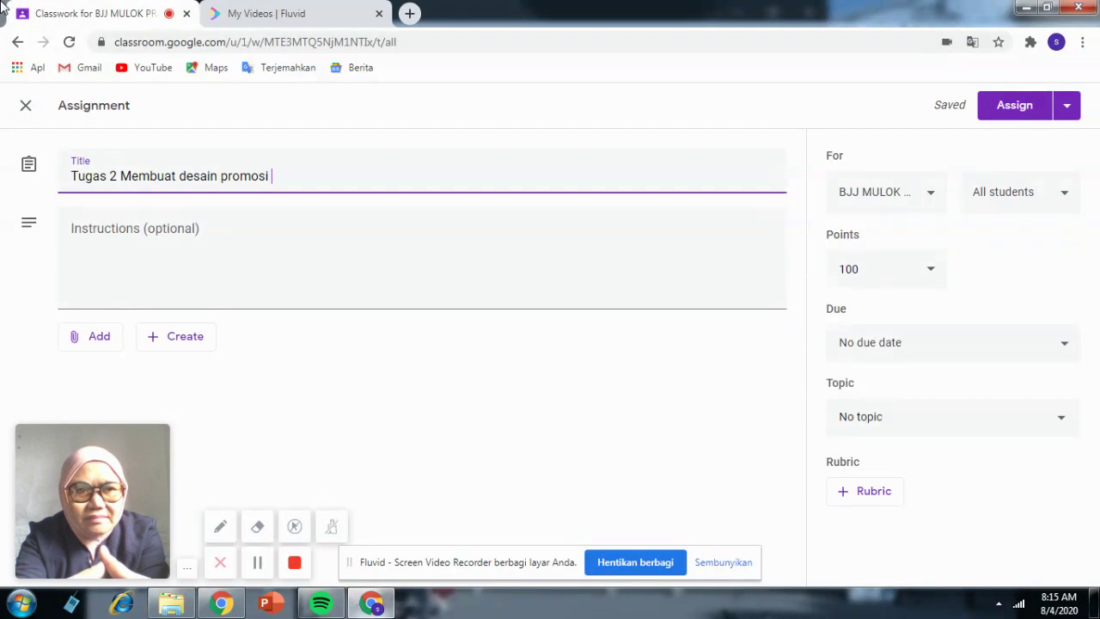
type("si ")
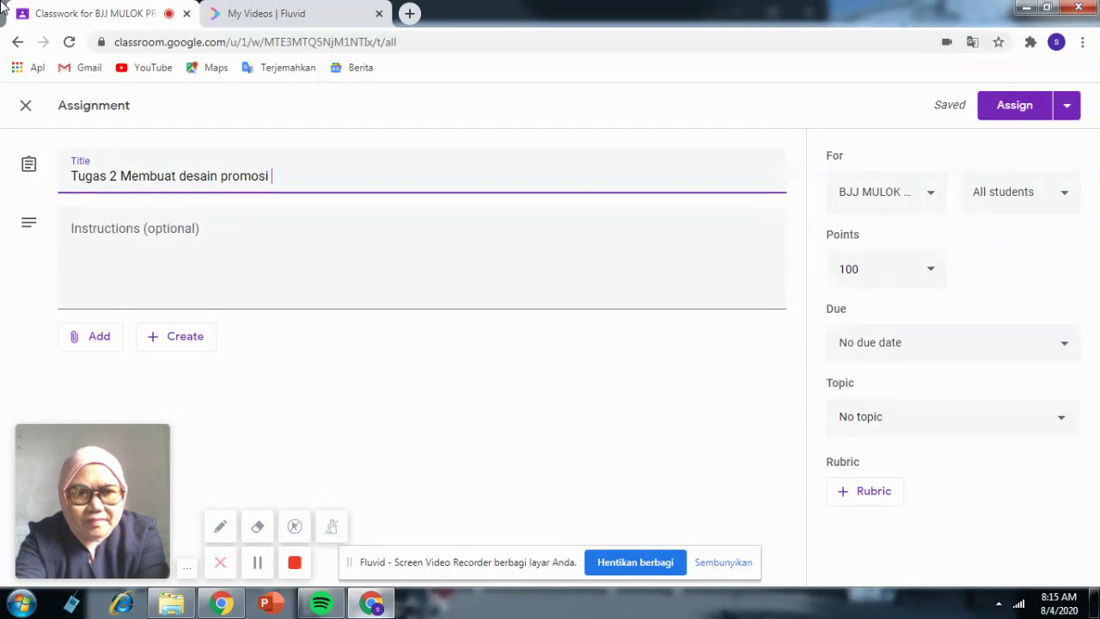
type("bara")
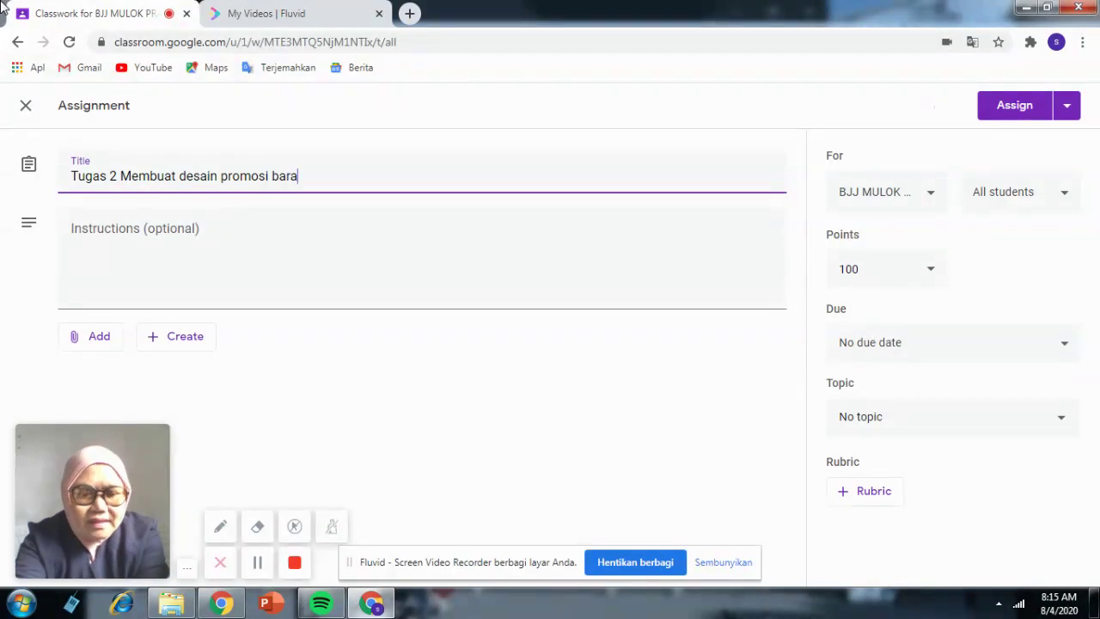
type("ng kerajinan tangan")
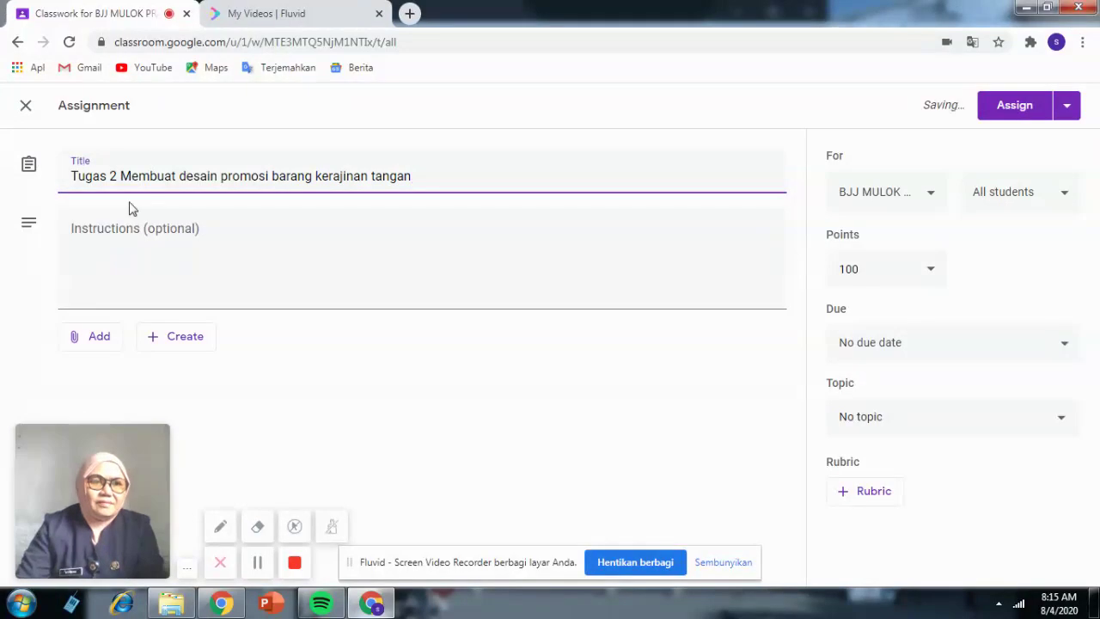
Enter the assignment instructions "Potolah kerajinan tangan yang telah kalian buat lalu buat desain promosi (penjualan)".
left_click(126, 245)
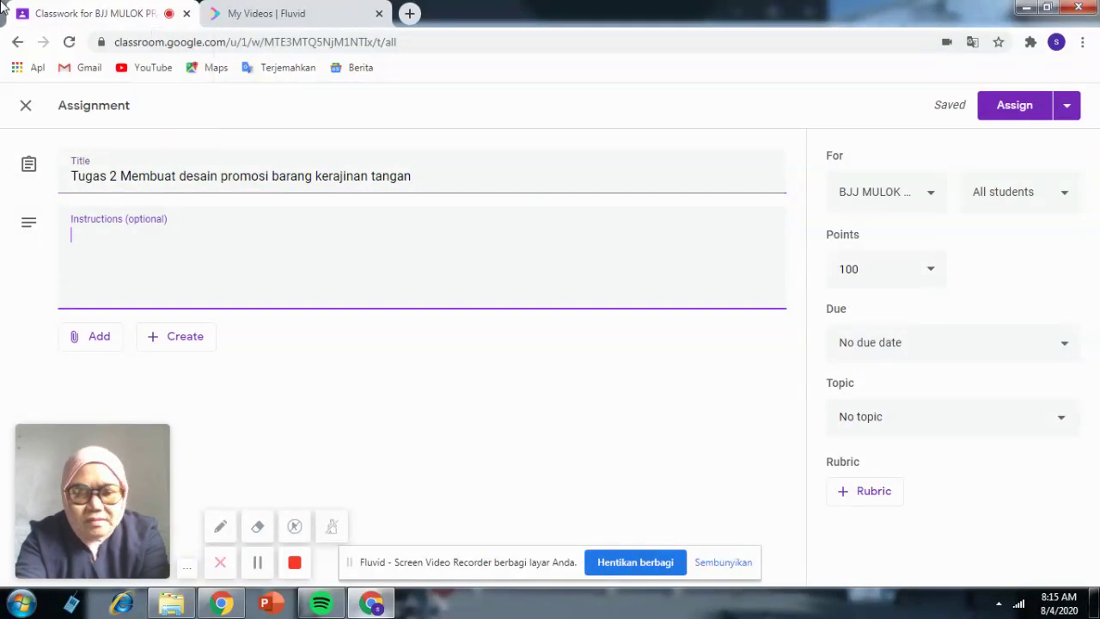
type("Potolah kerajinan tangan y")
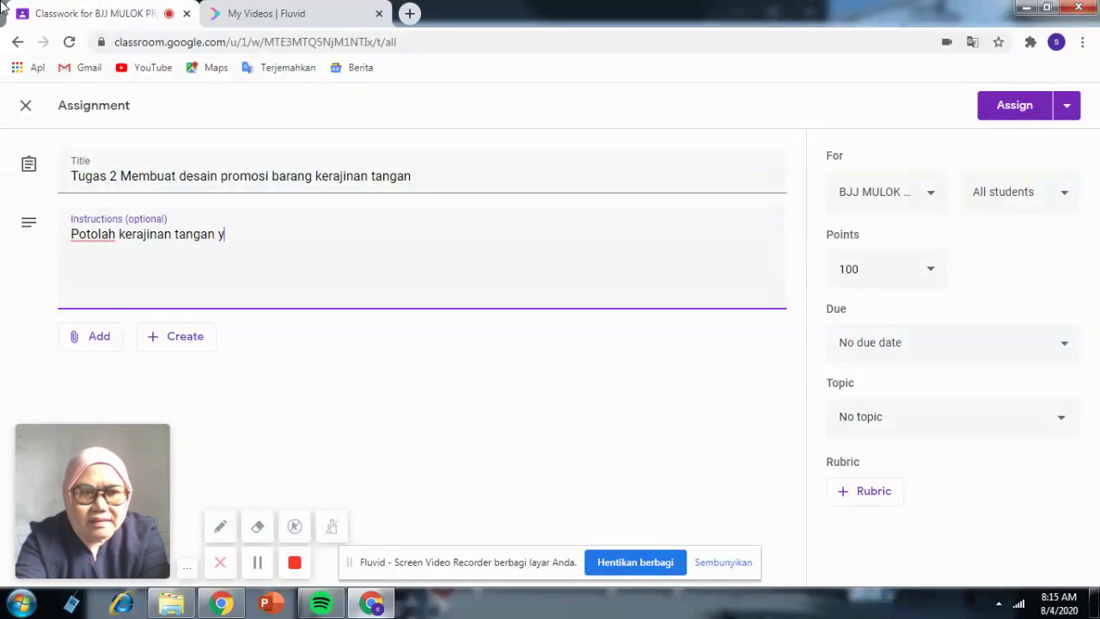
type("ang telah kal")
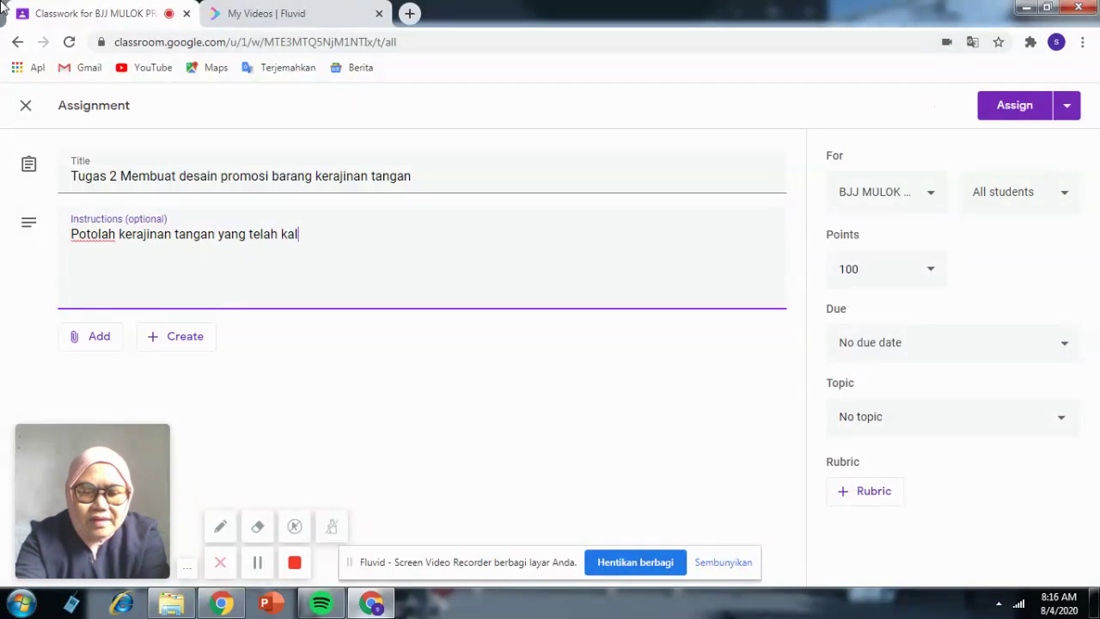
type("ian bu")
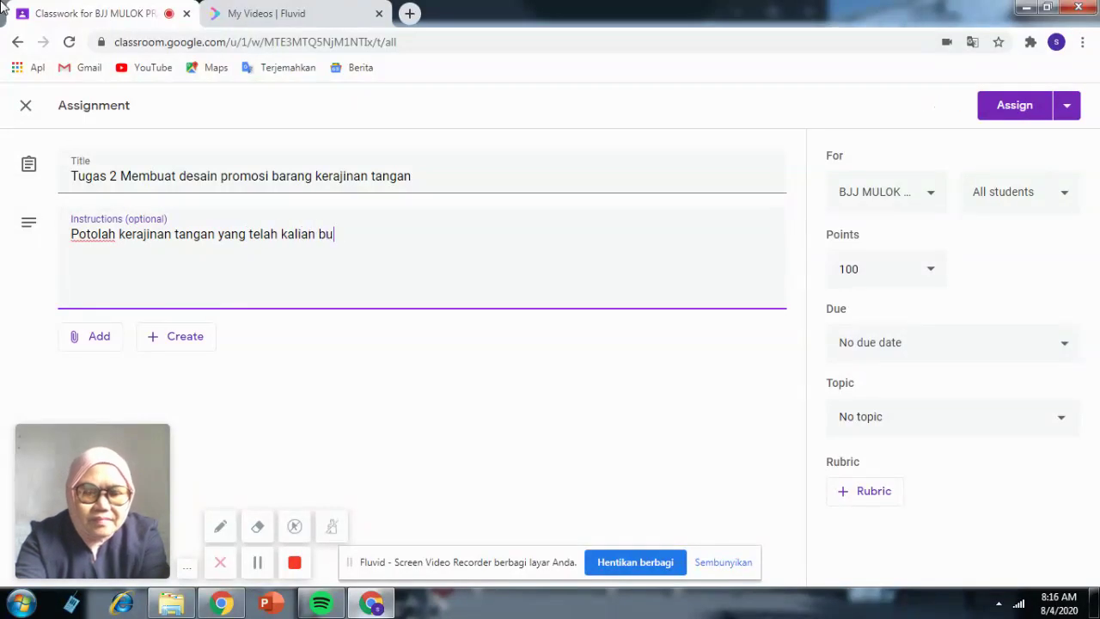
type("at lal")
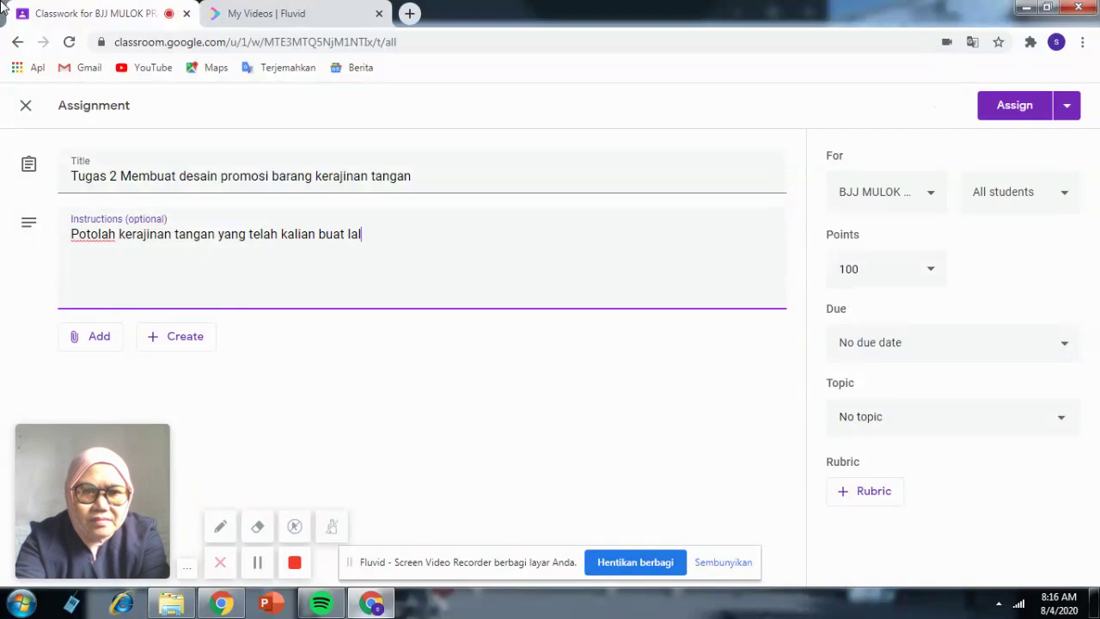
type("u buat ")
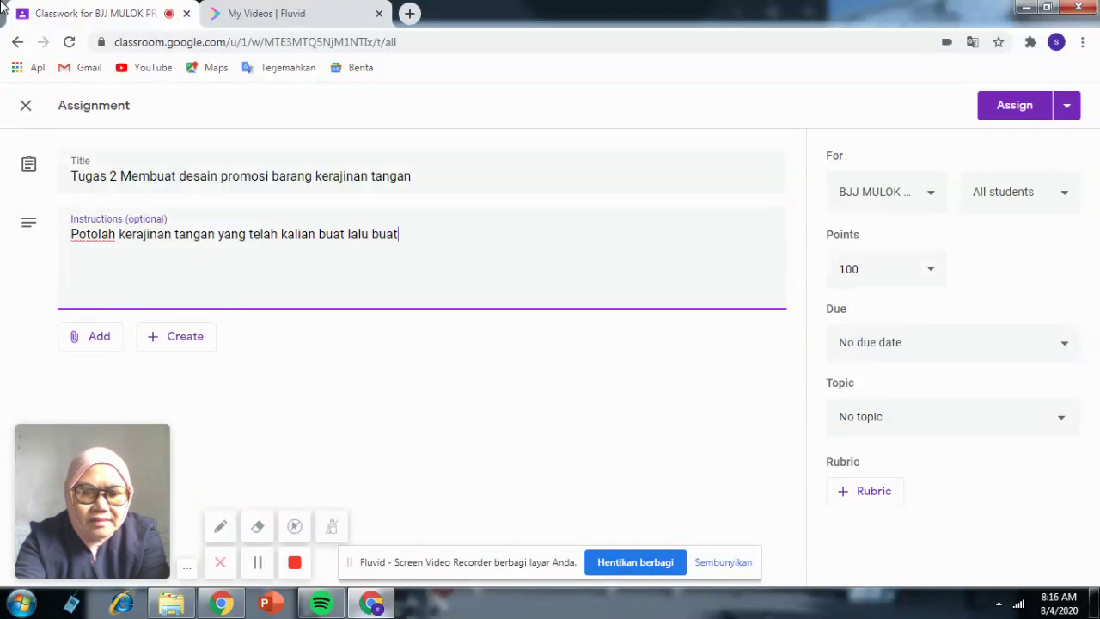
type("des")
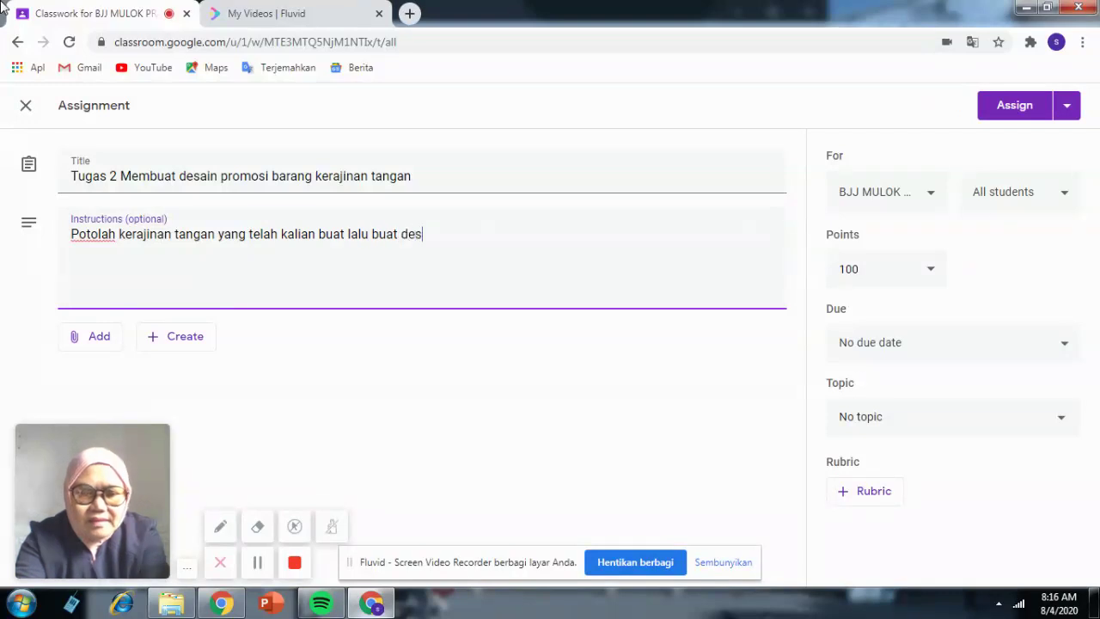
type("ain promosi (penjualan")
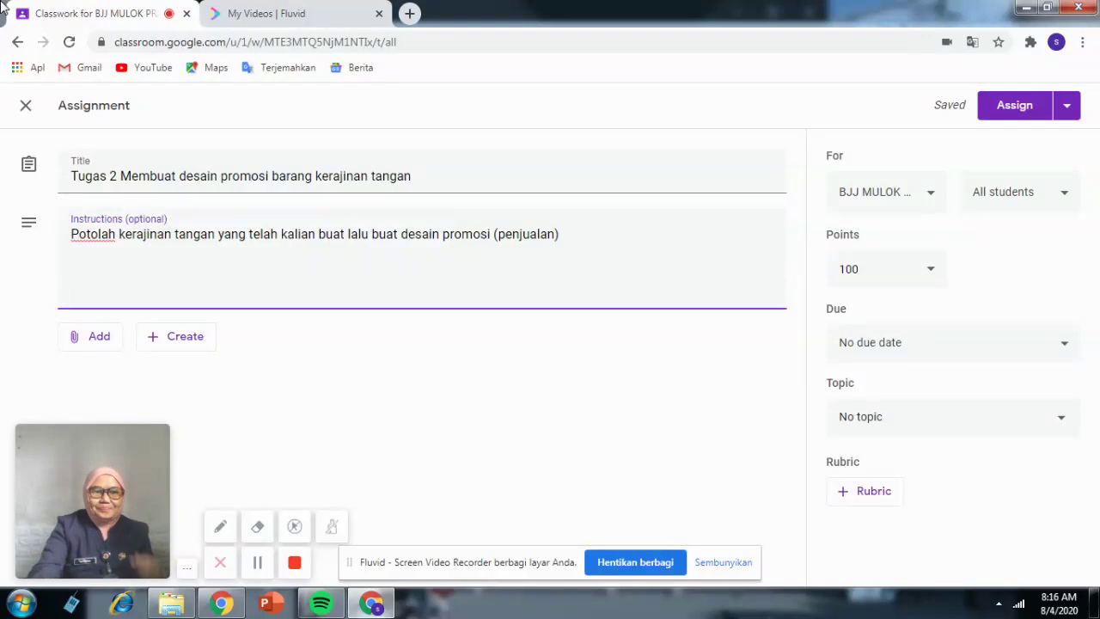
Open the Google Drive attachment picker for the assignment and look through the files in My Drive.
left_click(103, 342)
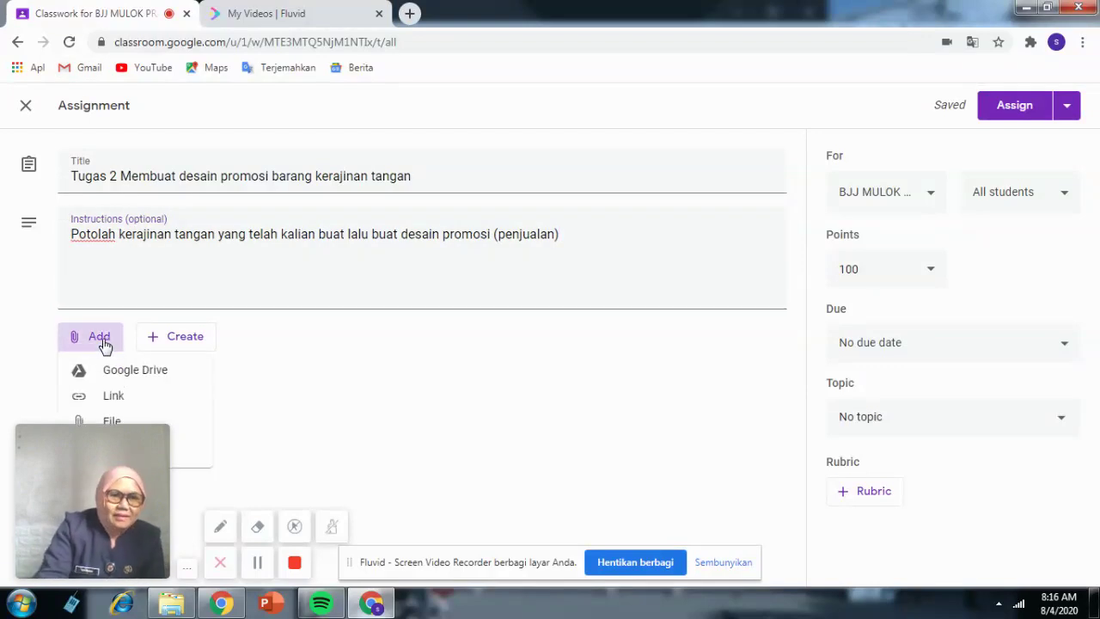
left_click(142, 376)
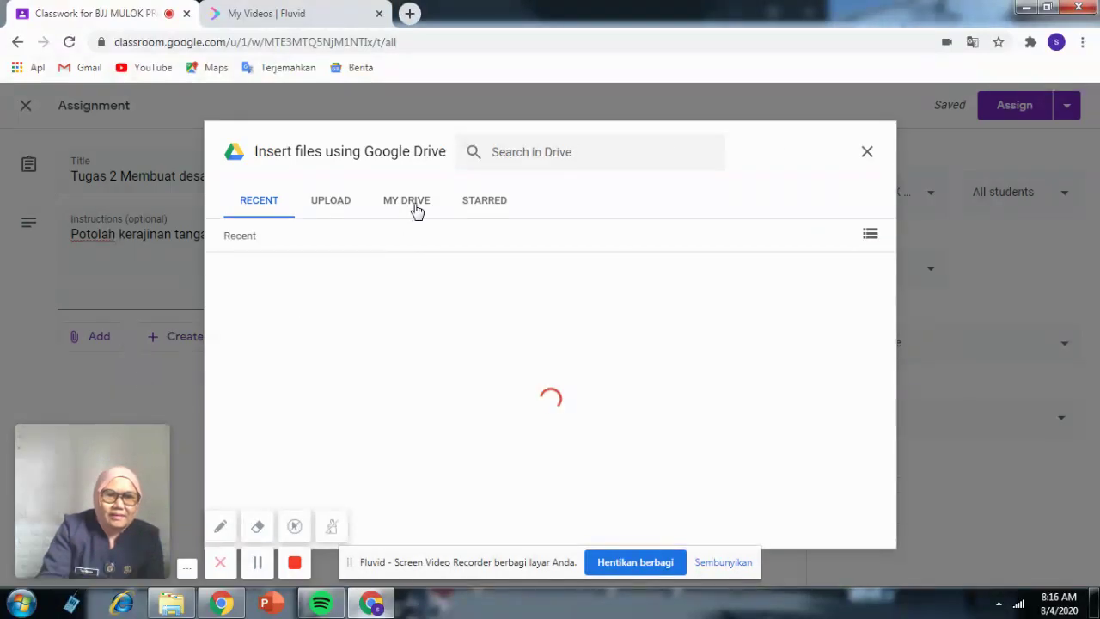
left_click(415, 210)
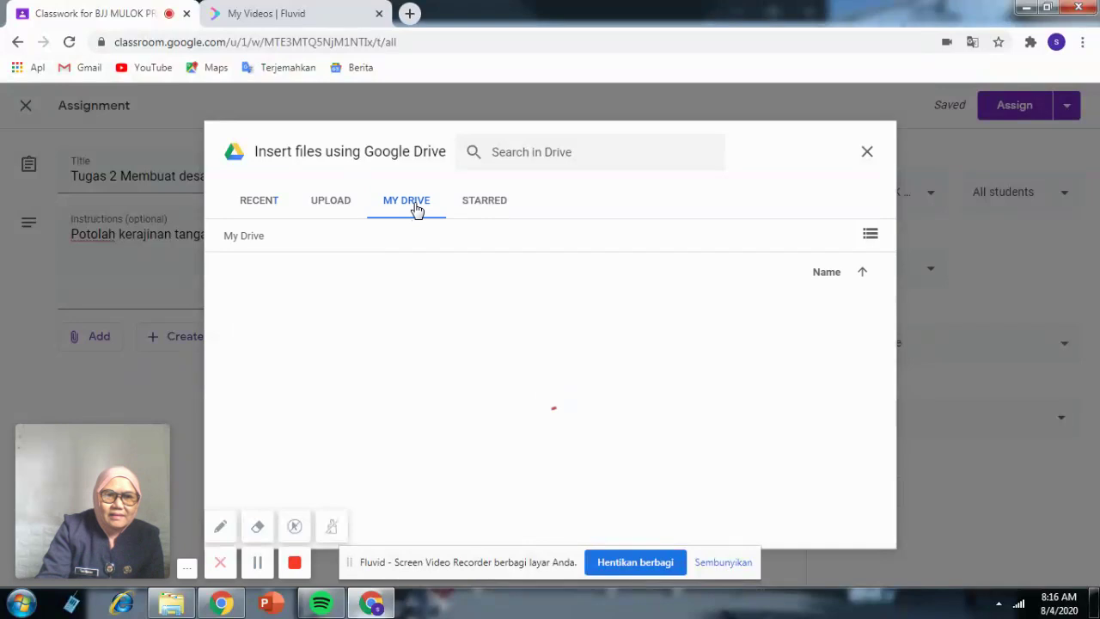
scroll(638, 341, "down", 2)
scroll(639, 341, "down", 6)
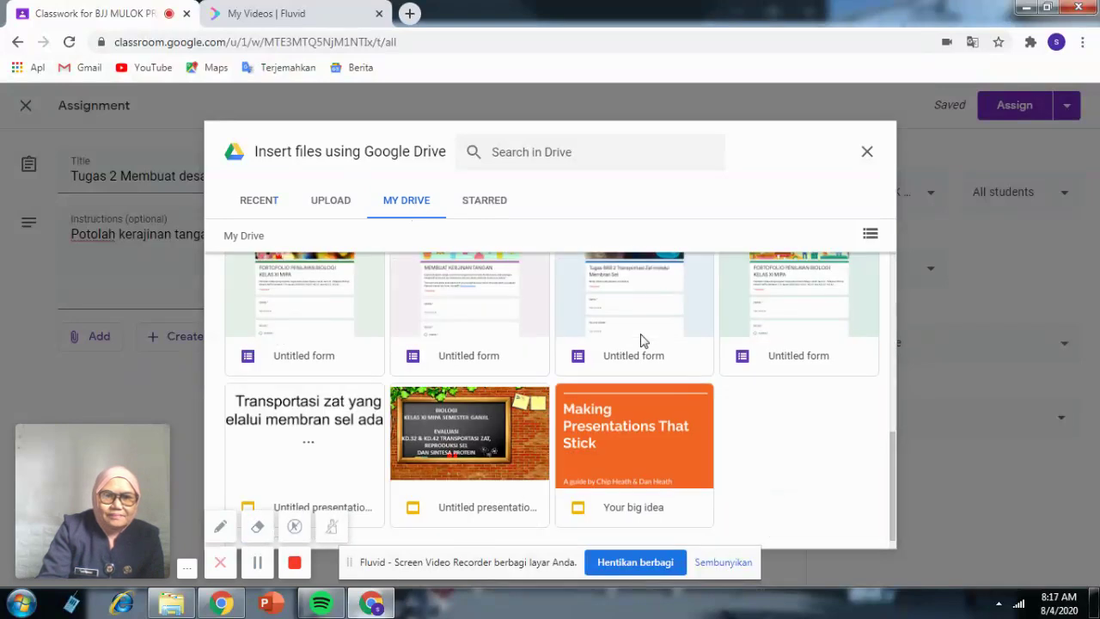
scroll(646, 338, "up", 1)
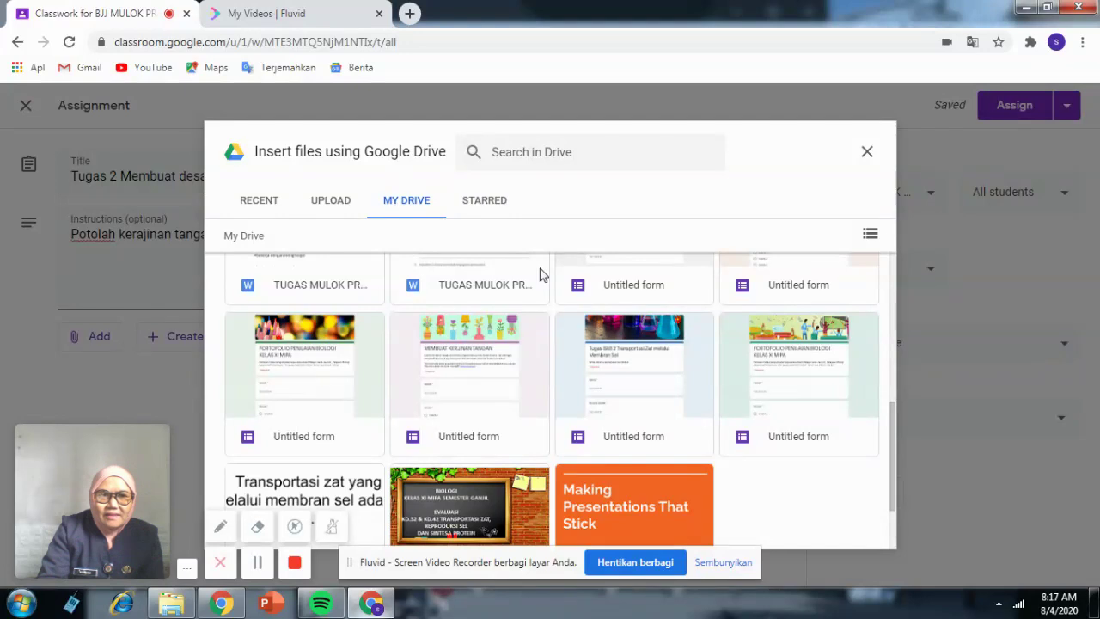
Switch to the Google account used for the class in a new browser tab and open its Google Drive.
left_click(411, 19)
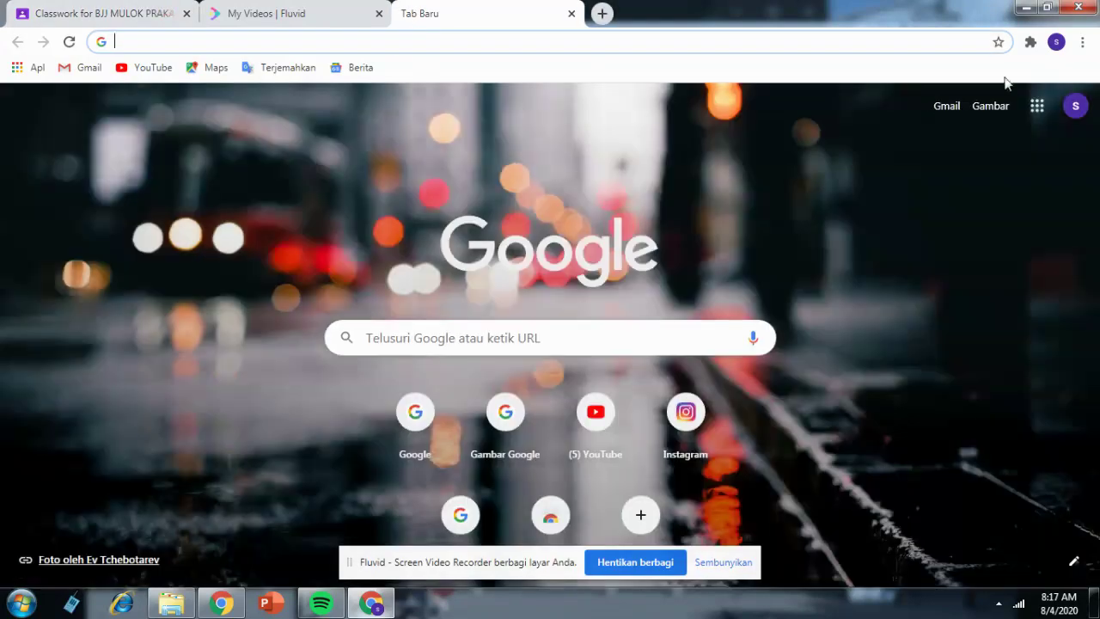
left_click(1074, 106)
left_click(909, 348)
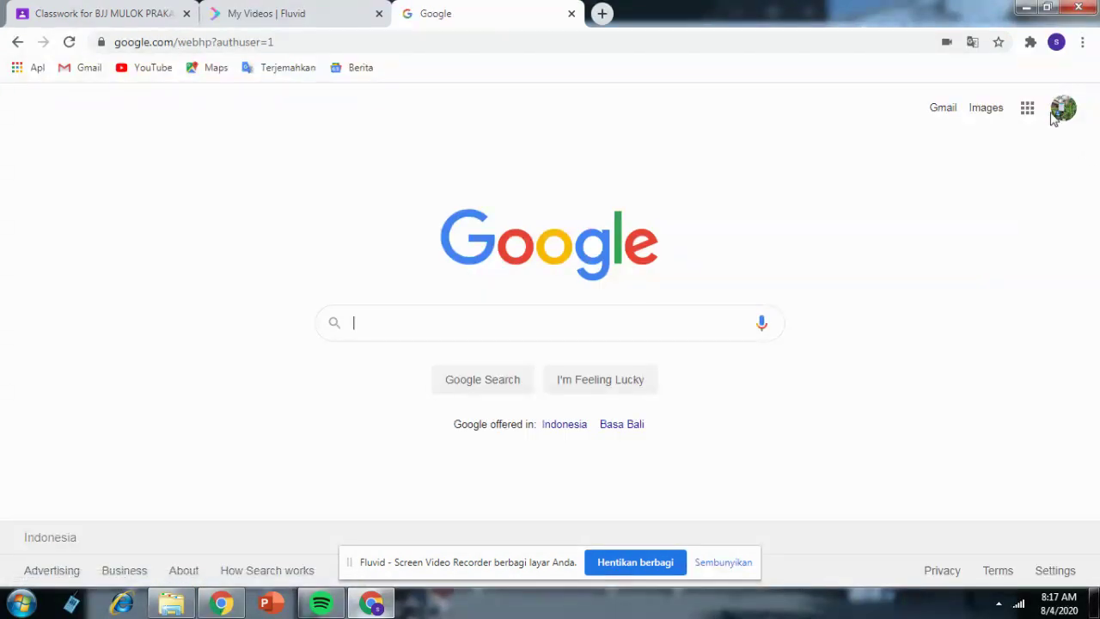
left_click(1026, 110)
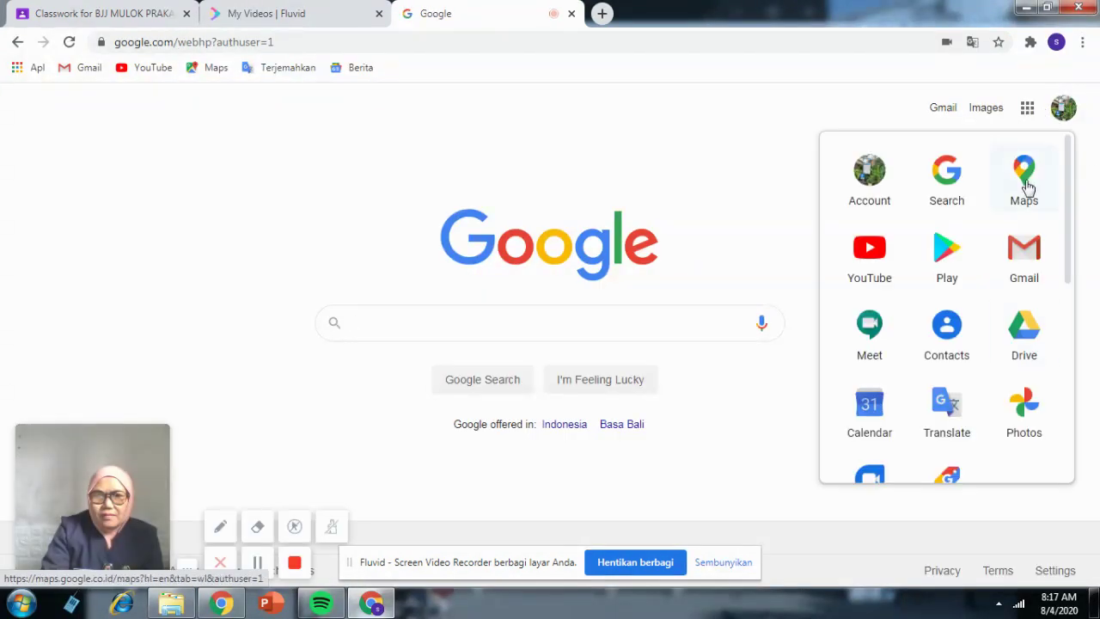
left_click(1024, 331)
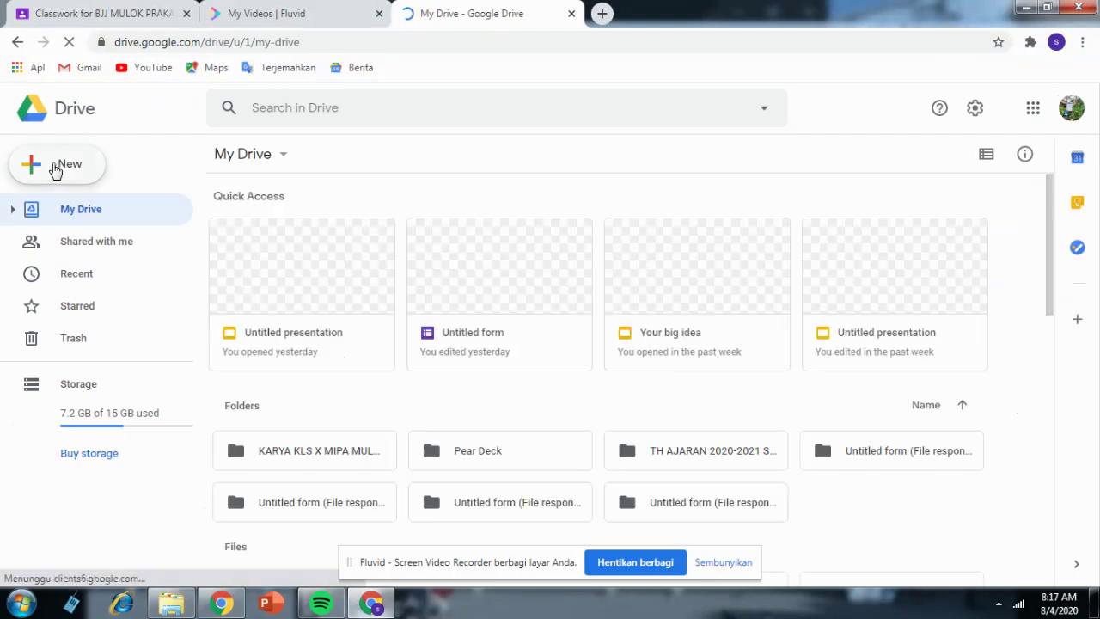
Create a new blank Google Form from My Drive.
left_click(55, 167)
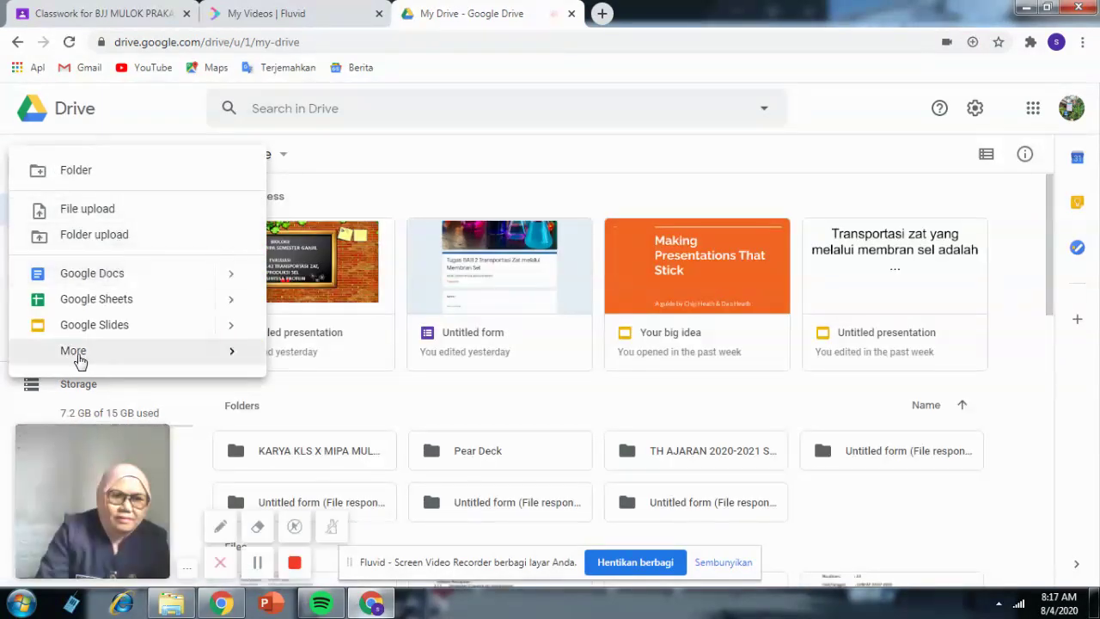
mouse_move(79, 361)
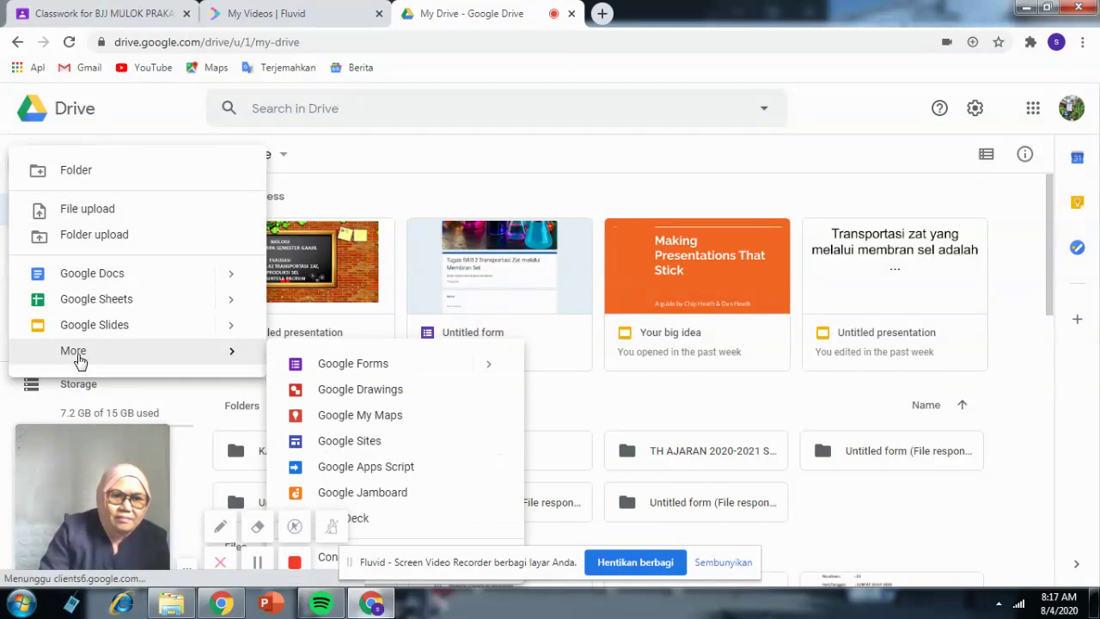
left_click(348, 370)
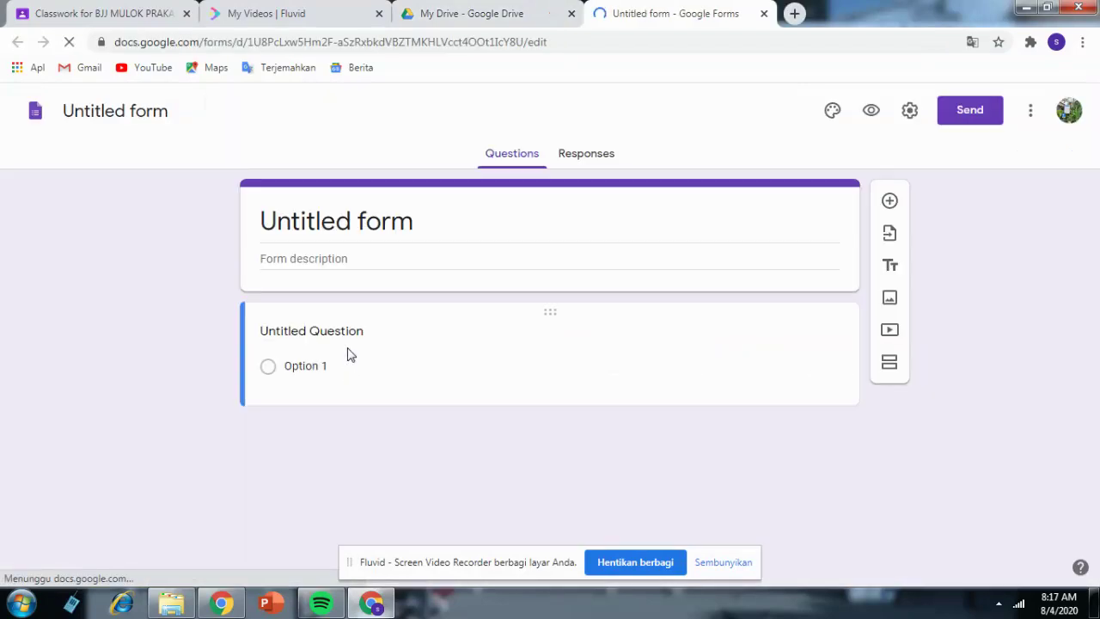
Title the form "Tugas 2 Membuat Desain Promosi (Penjualan)".
left_click(463, 215)
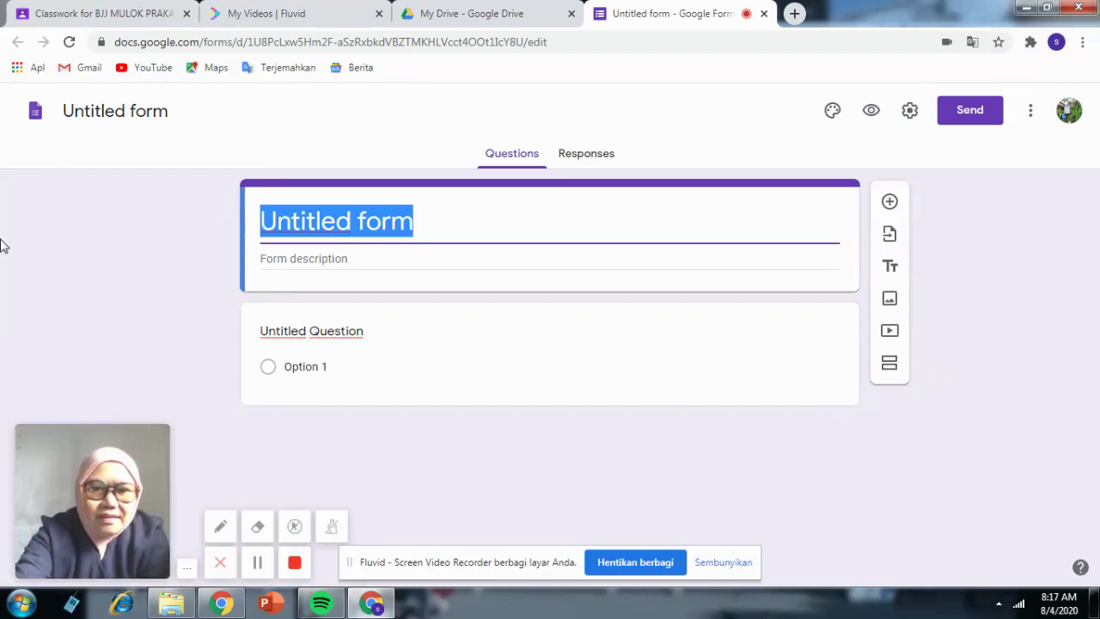
type("Tugas @")
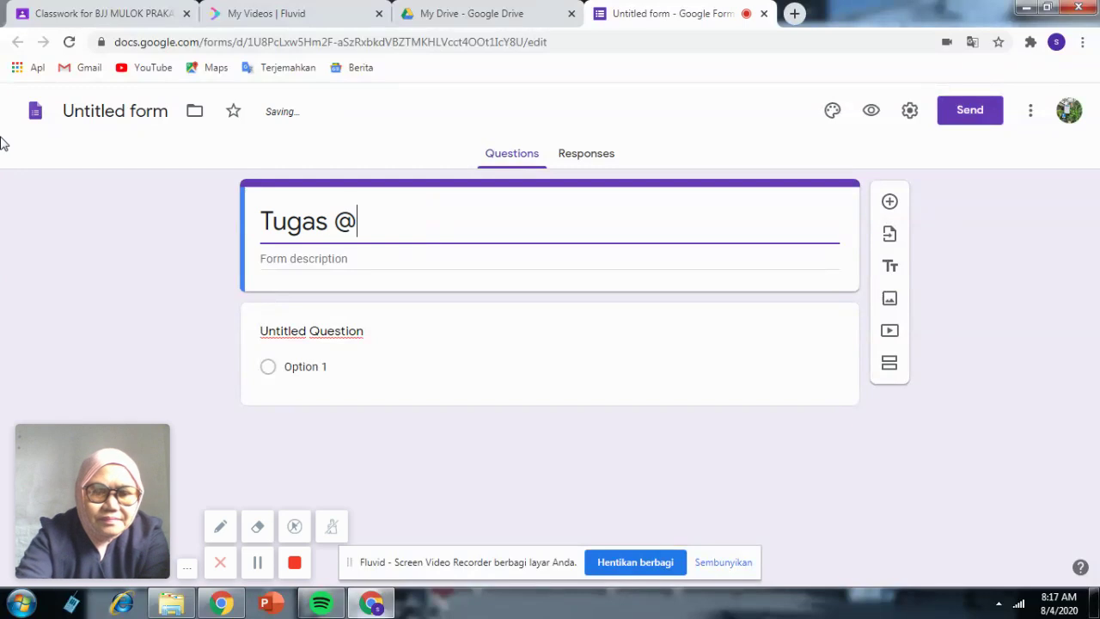
key("BackSpace")
type("2 Membuat Desain ")
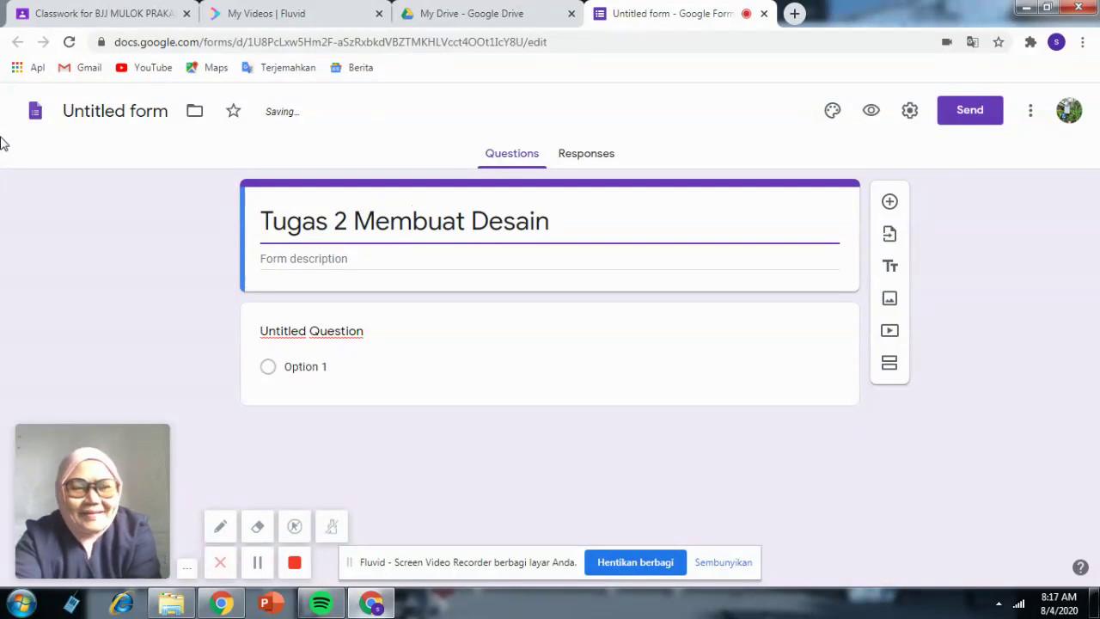
type("Promo")
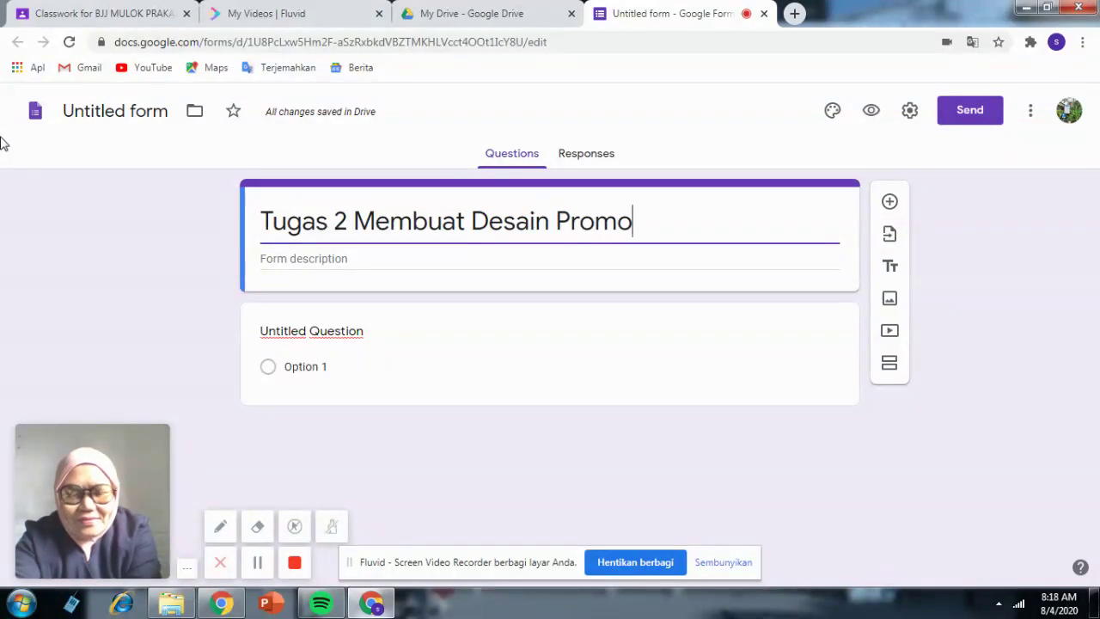
type("si (Penjualan)")
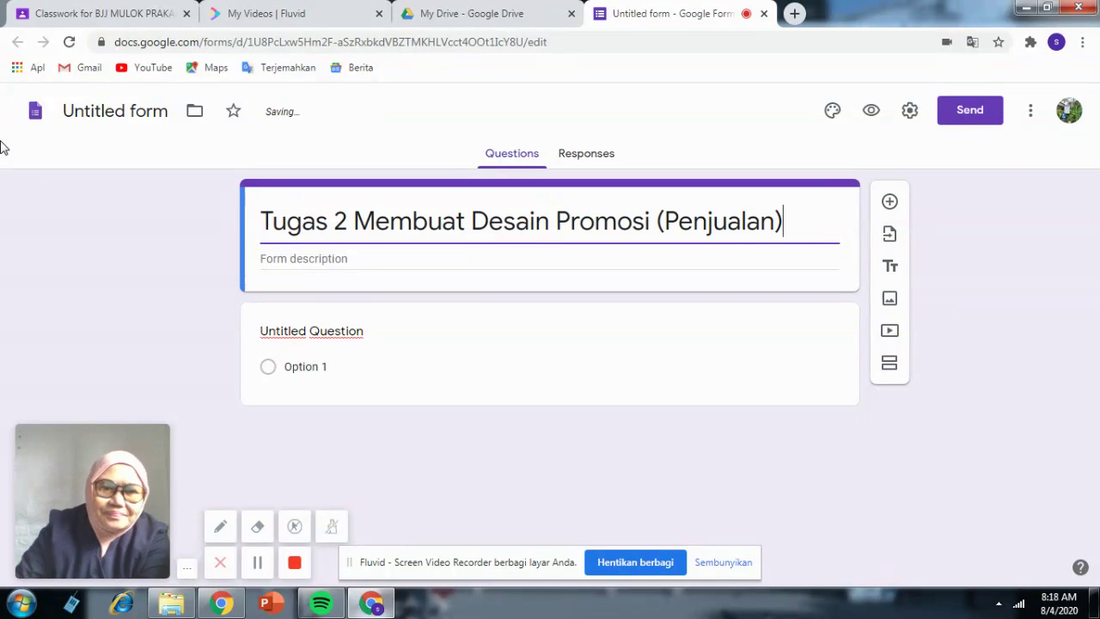
Enter the form description "Potolah produk kerajinan tangan lalu buat desain promosinya".
left_click(290, 259)
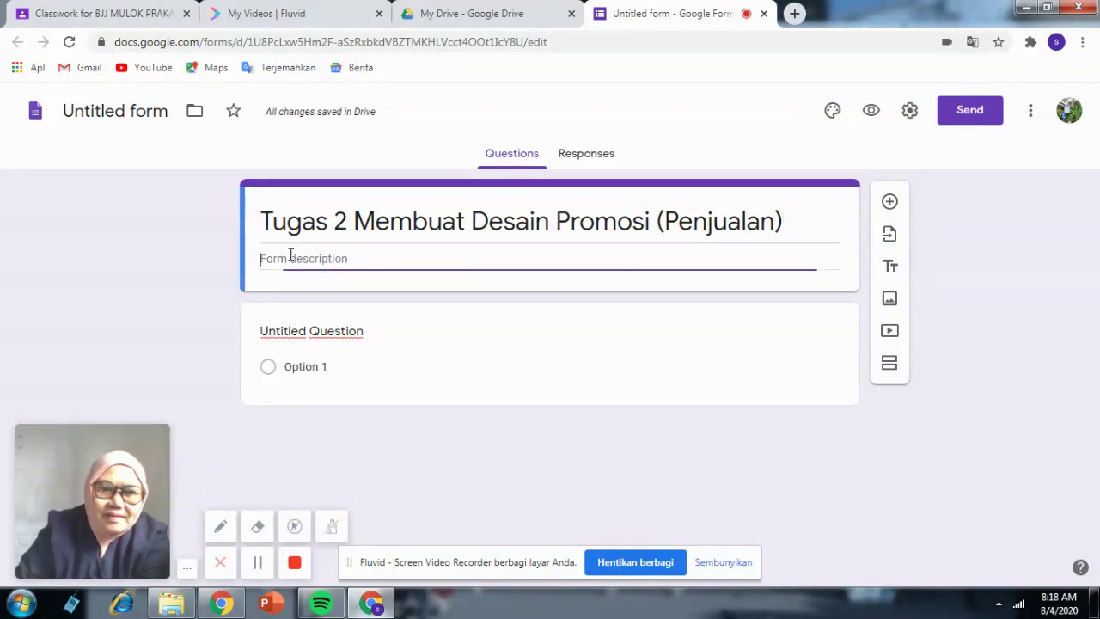
type("Potolah")
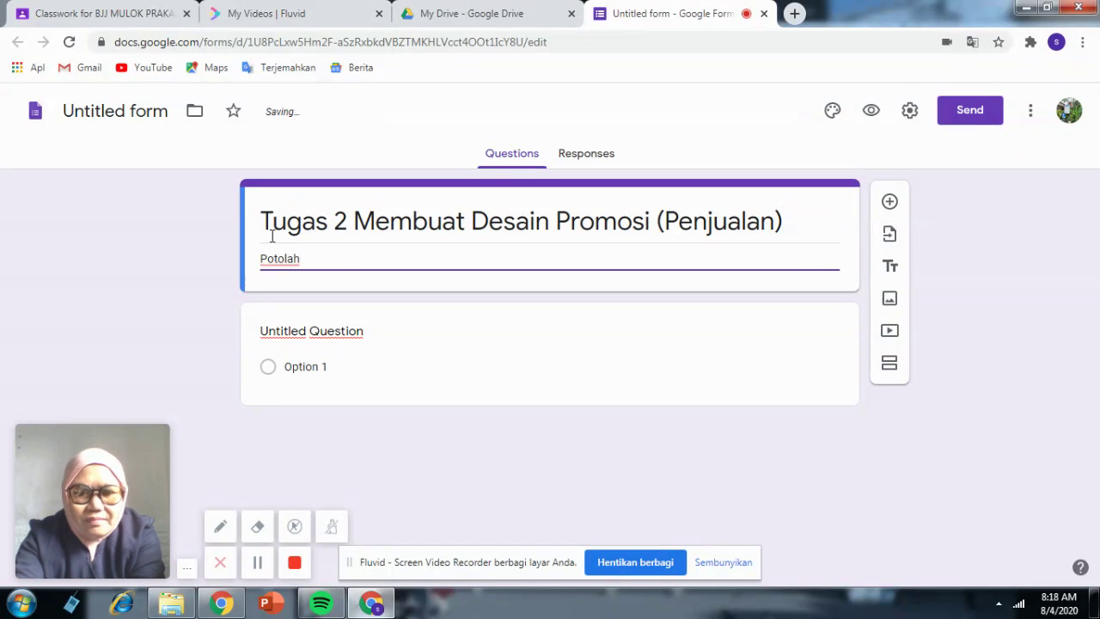
type(" produk ke")
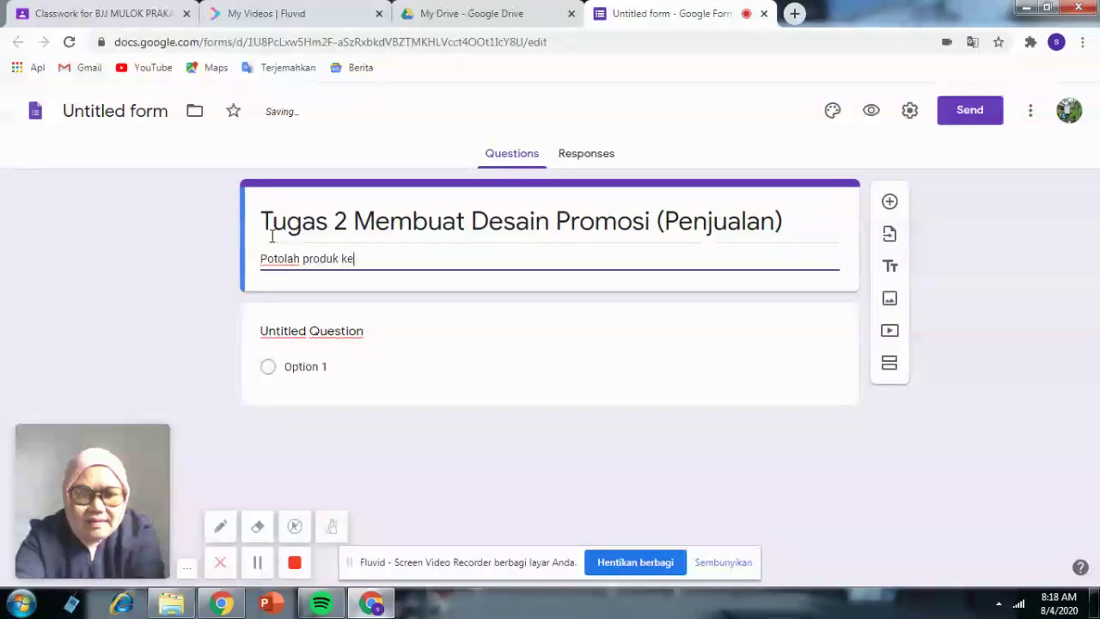
type("rajinan tang")
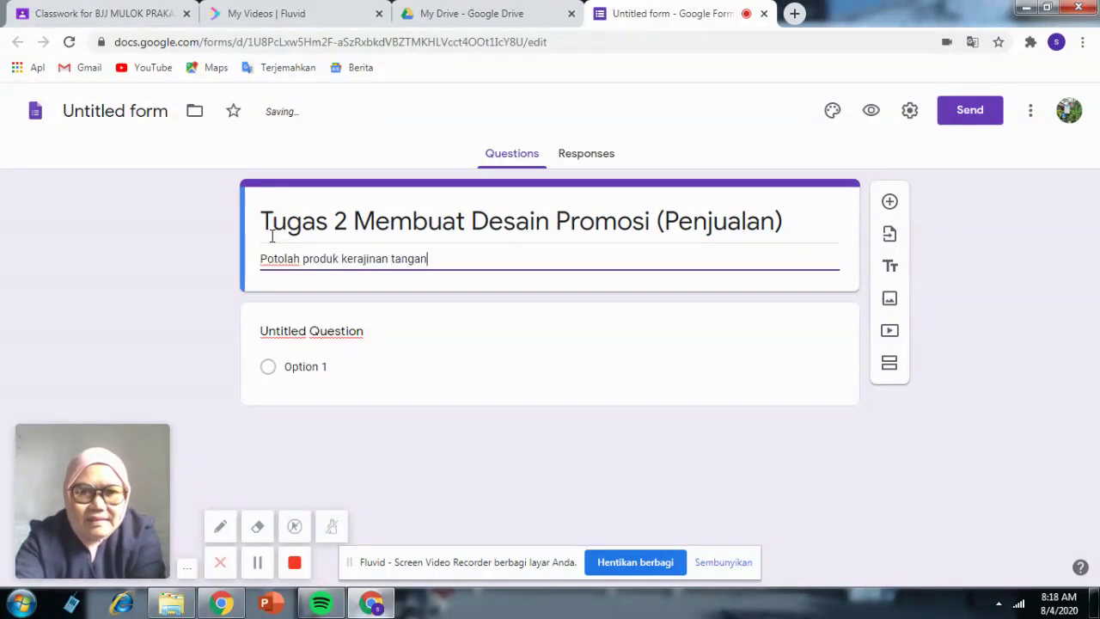
type("an ")
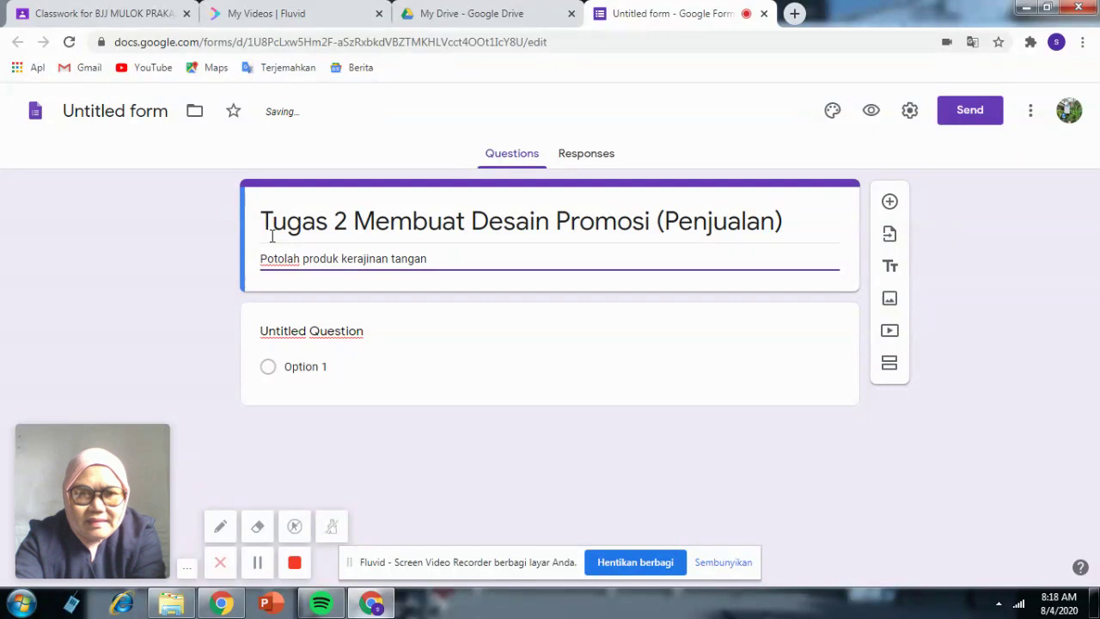
type("lalu")
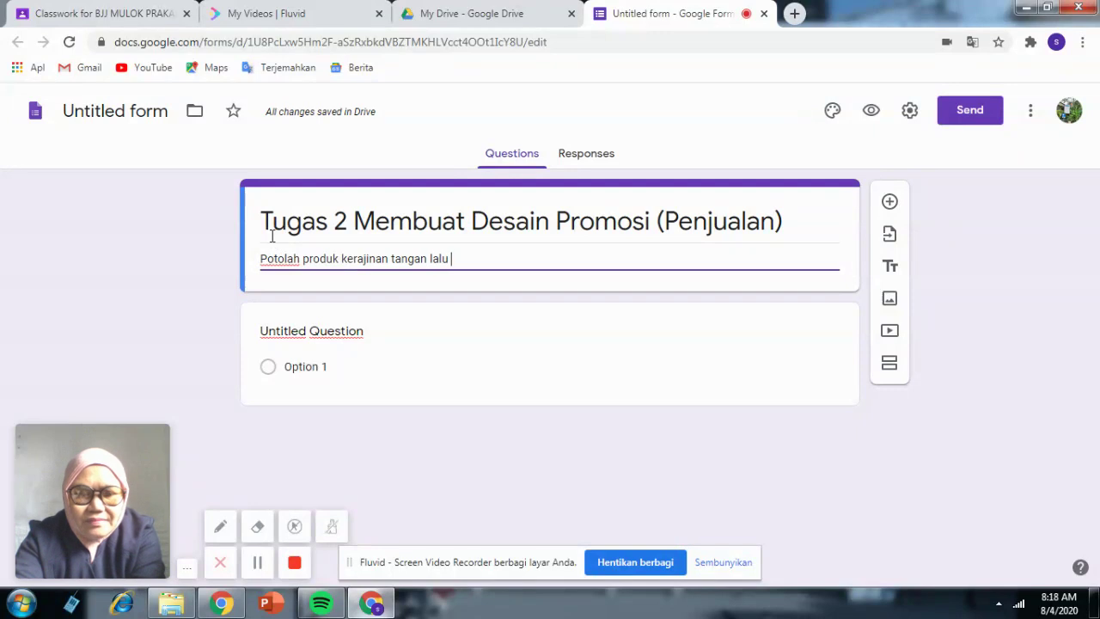
type(" buat ")
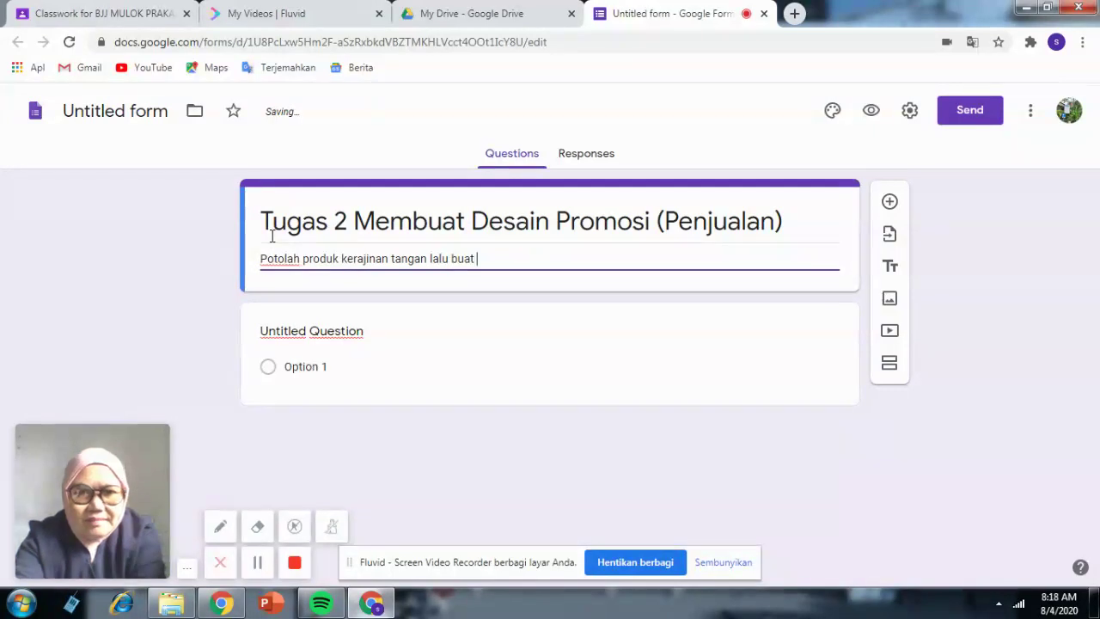
type("desain promosinya")
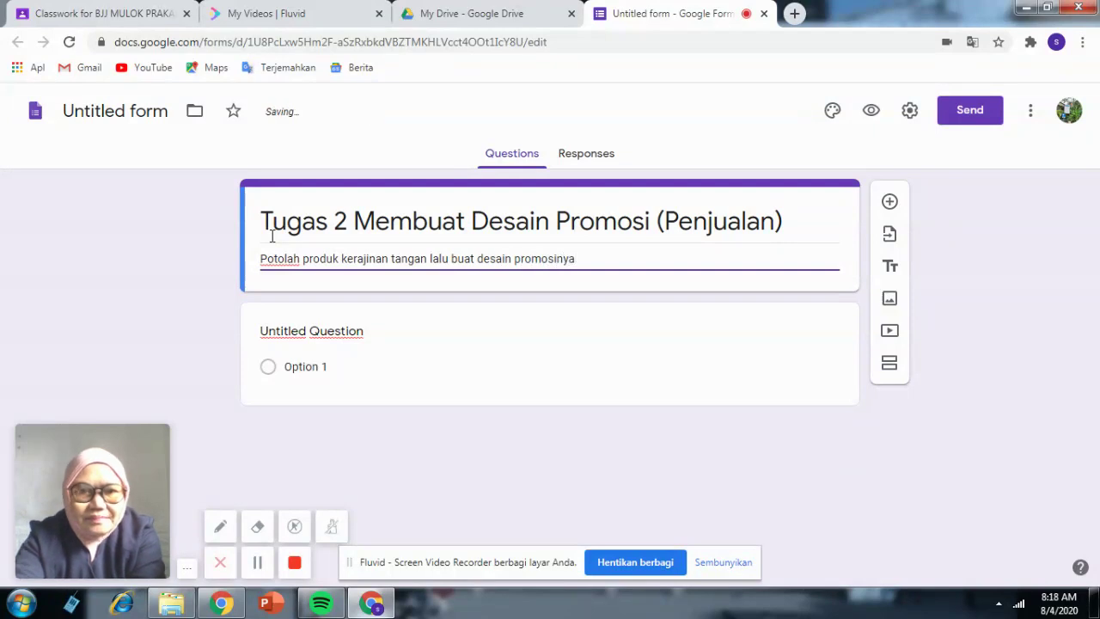
Turn the untitled first question into a required short-answer question named "Nama".
left_click(291, 338)
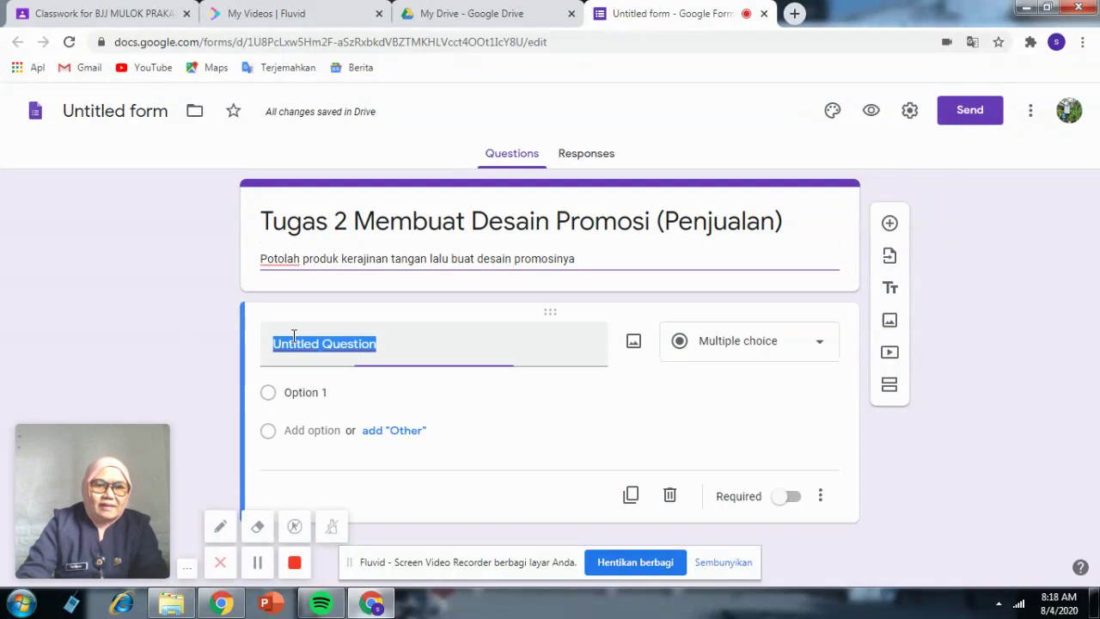
type("Nama")
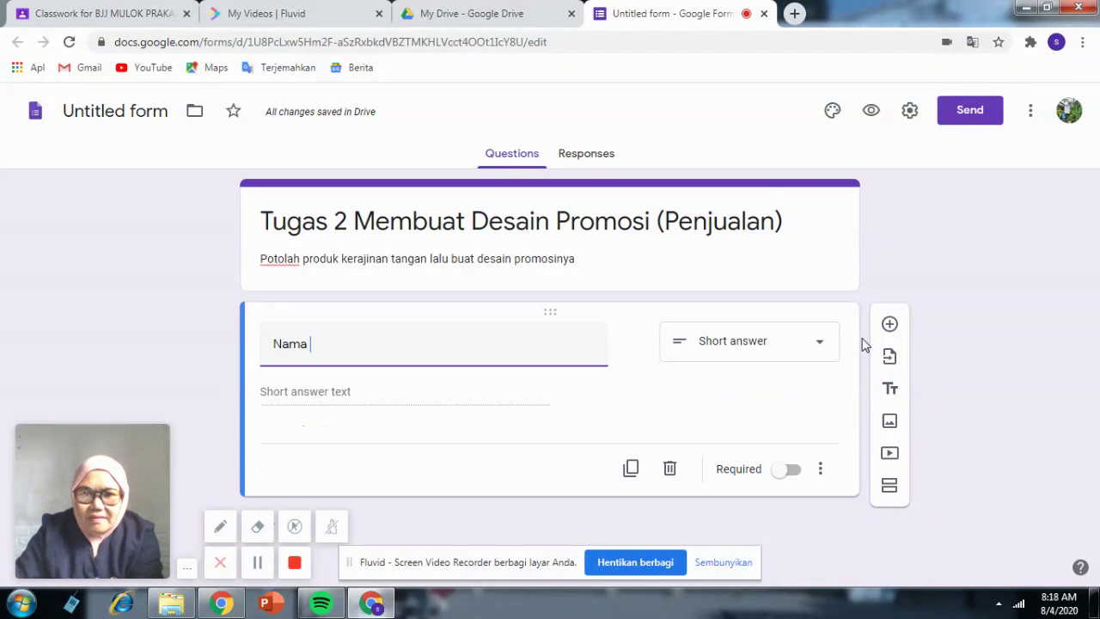
left_click(780, 471)
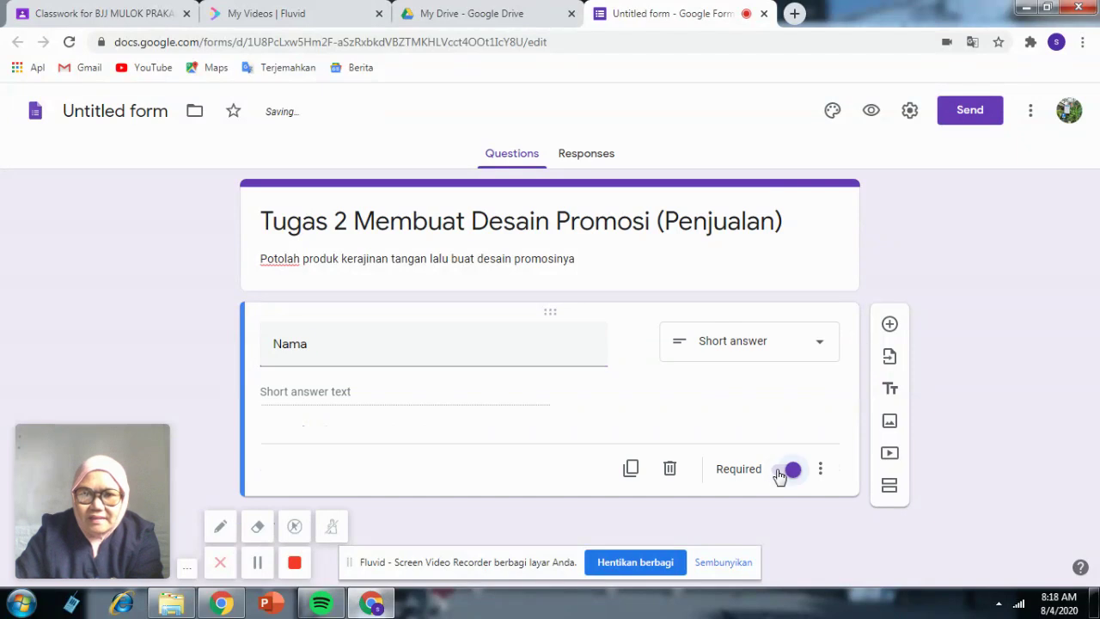
Add a multiple-choice question named "Kelas" with "X MIPA1" as its first option.
left_click(890, 327)
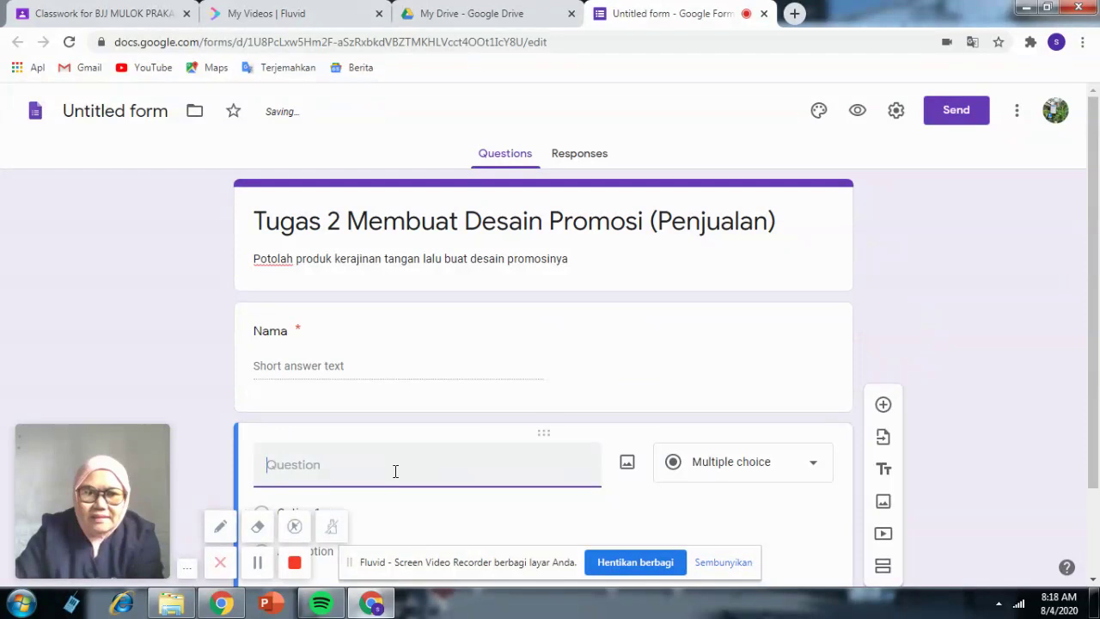
type("Kelas")
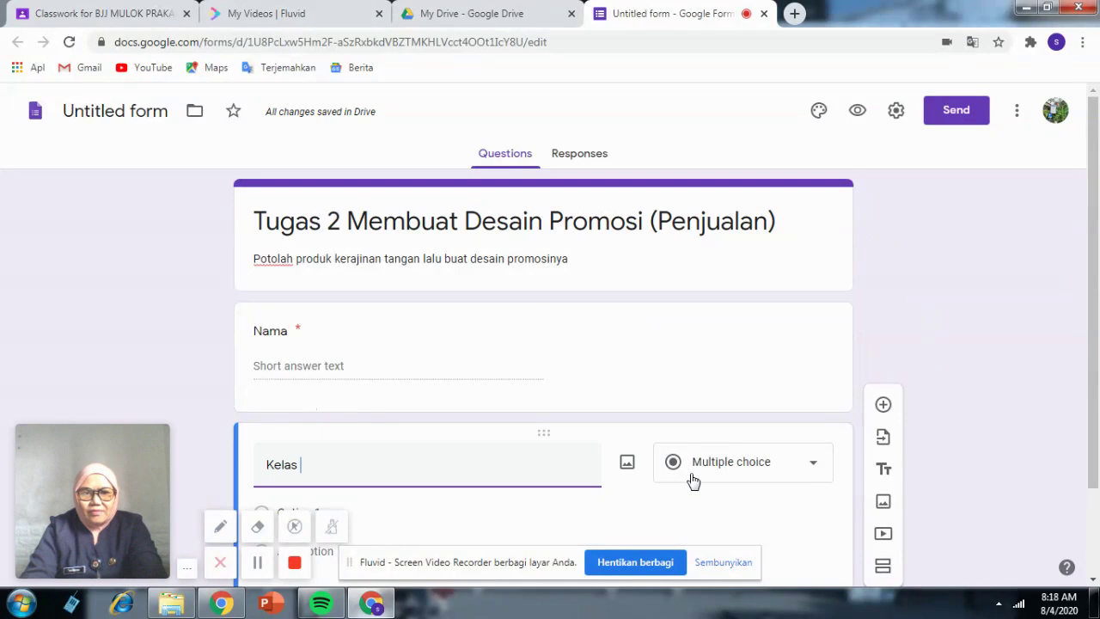
scroll(311, 433, "down", 1)
left_click(316, 404)
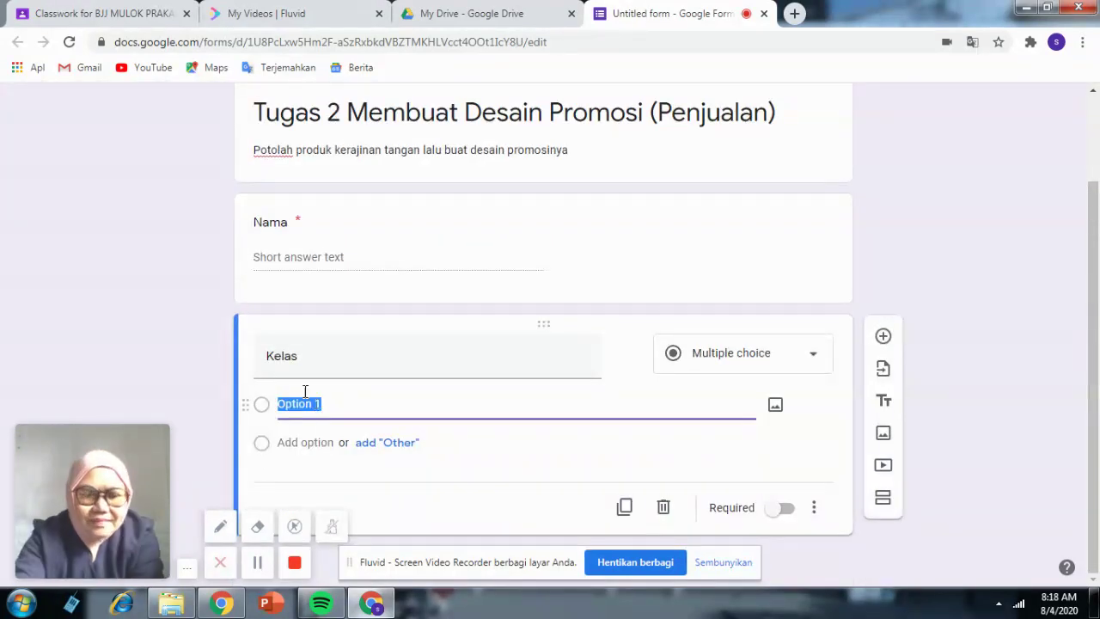
type("X MIPA1")
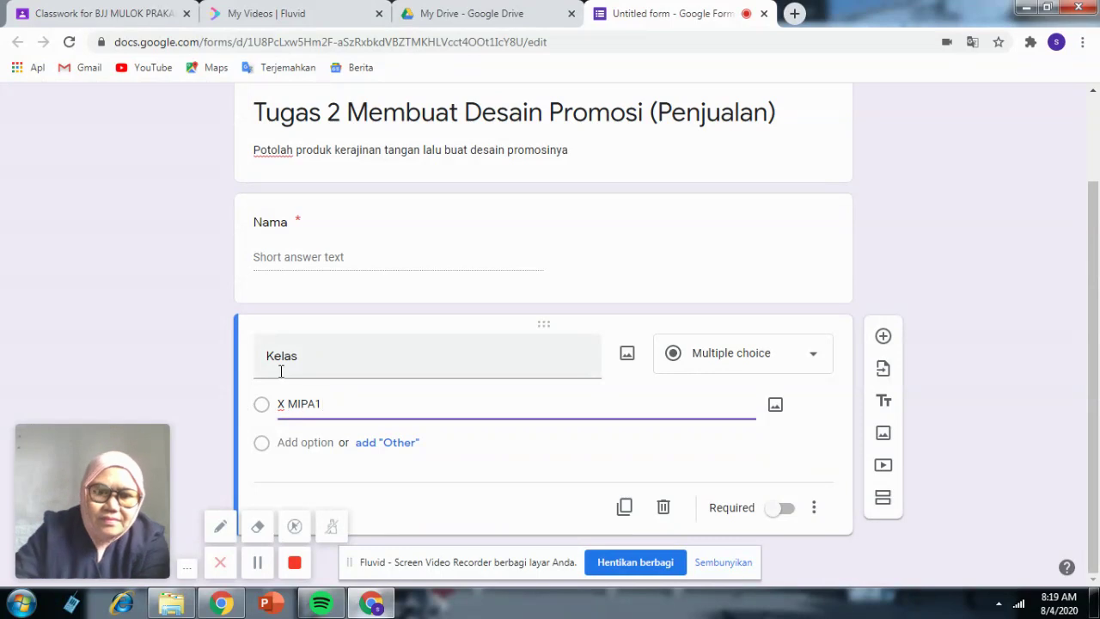
Add the options "X MIPA 2", "X MIPA 3" and "X MIPA 4" to the Kelas question and make it required.
key("Return")
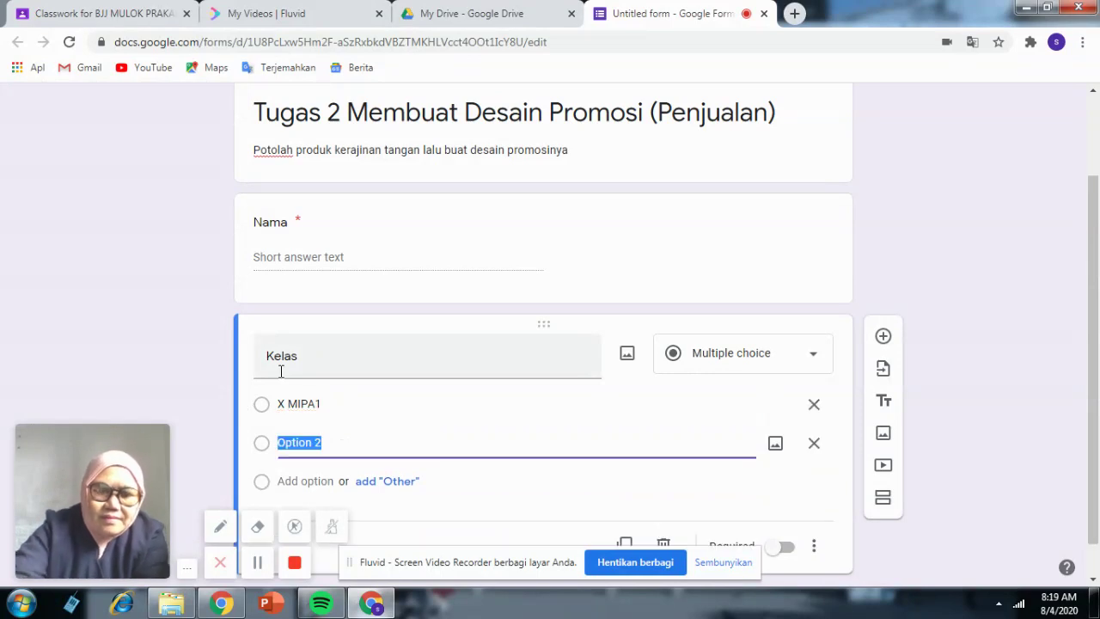
type("X MIPA")
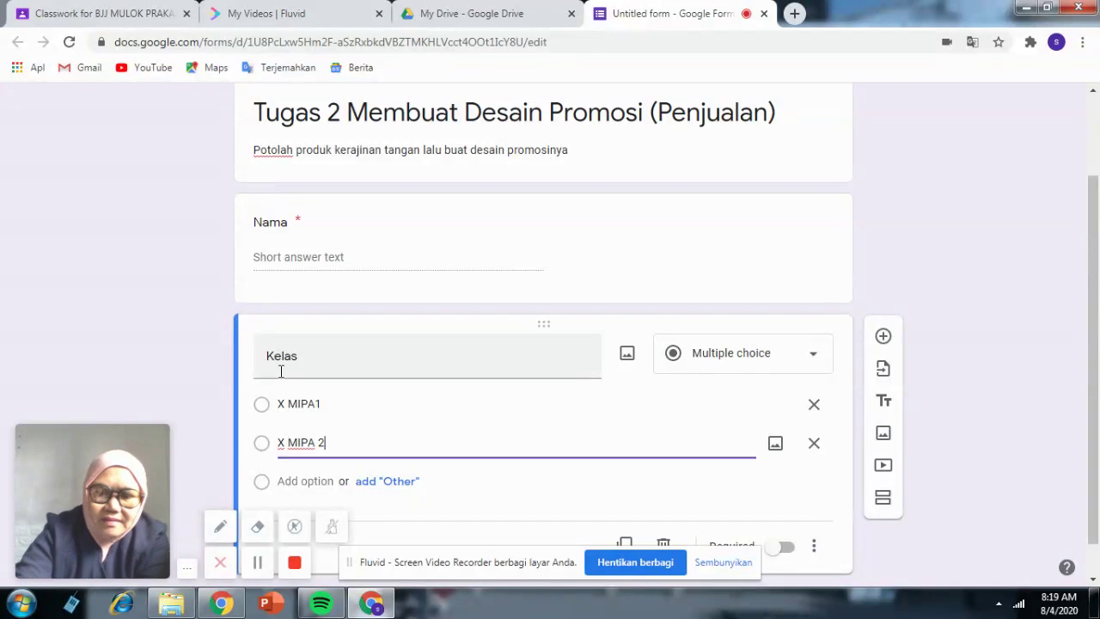
key("Return")
type("X MIPA 3")
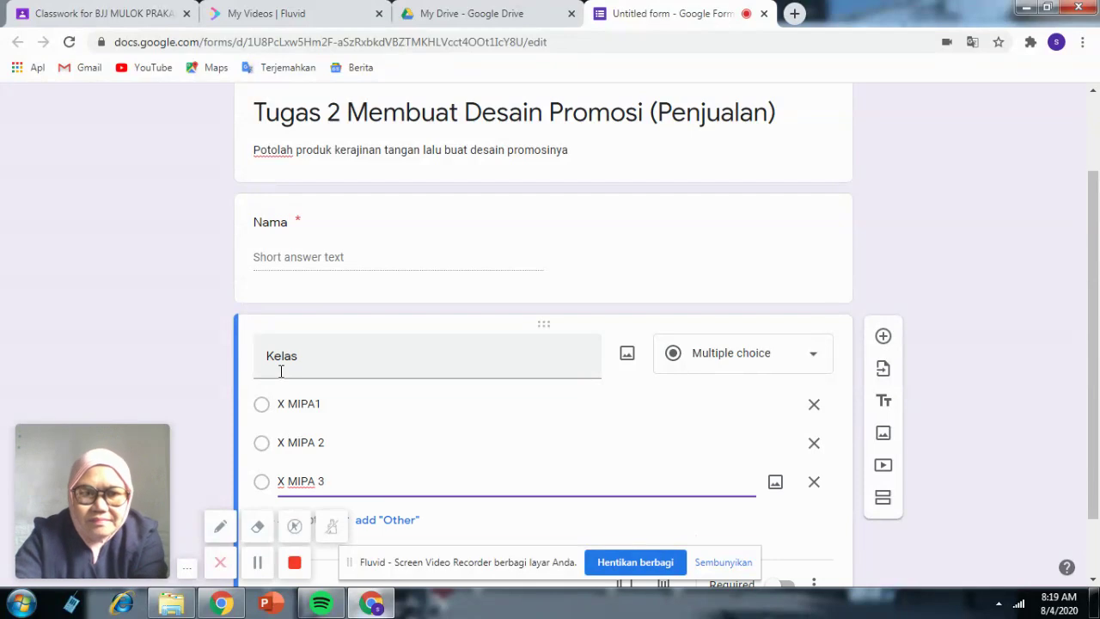
key("Return")
type("X")
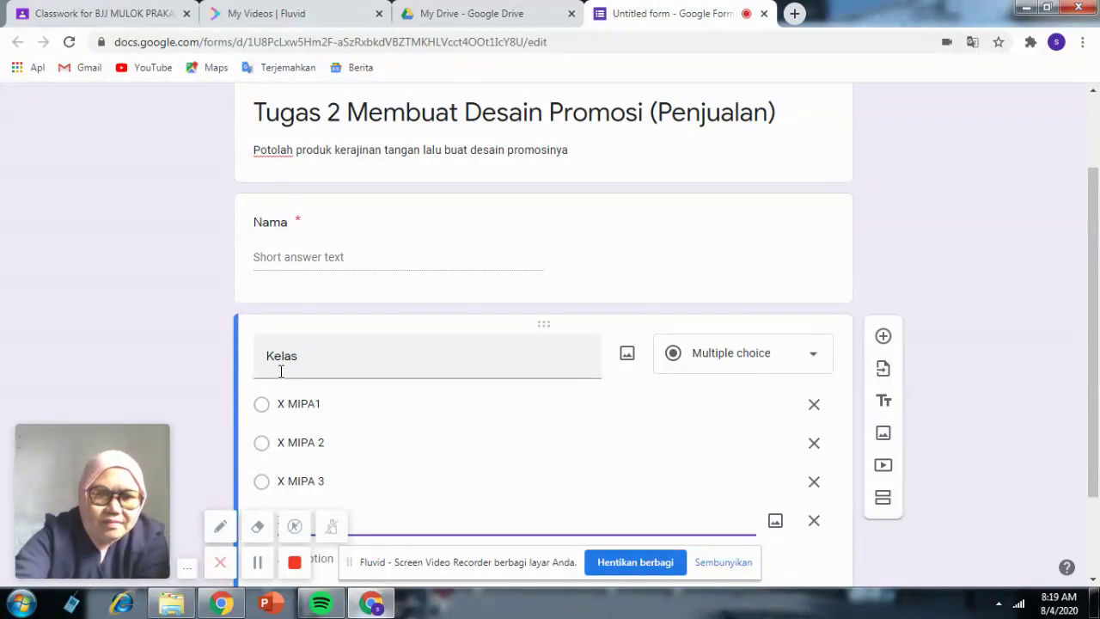
scroll(301, 404, "down", 1)
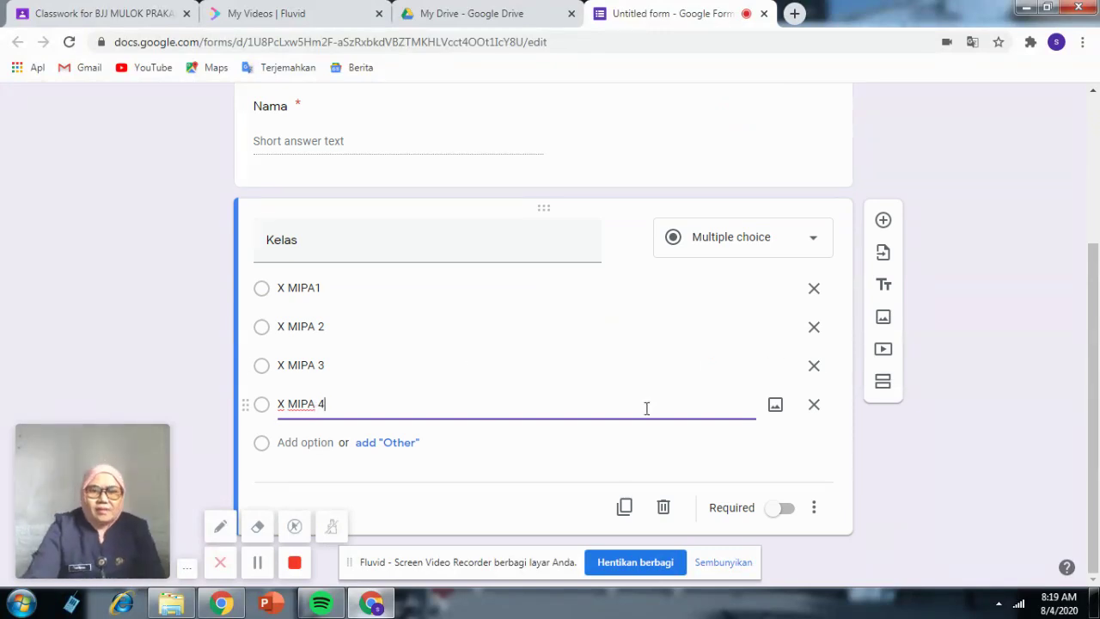
left_click(771, 515)
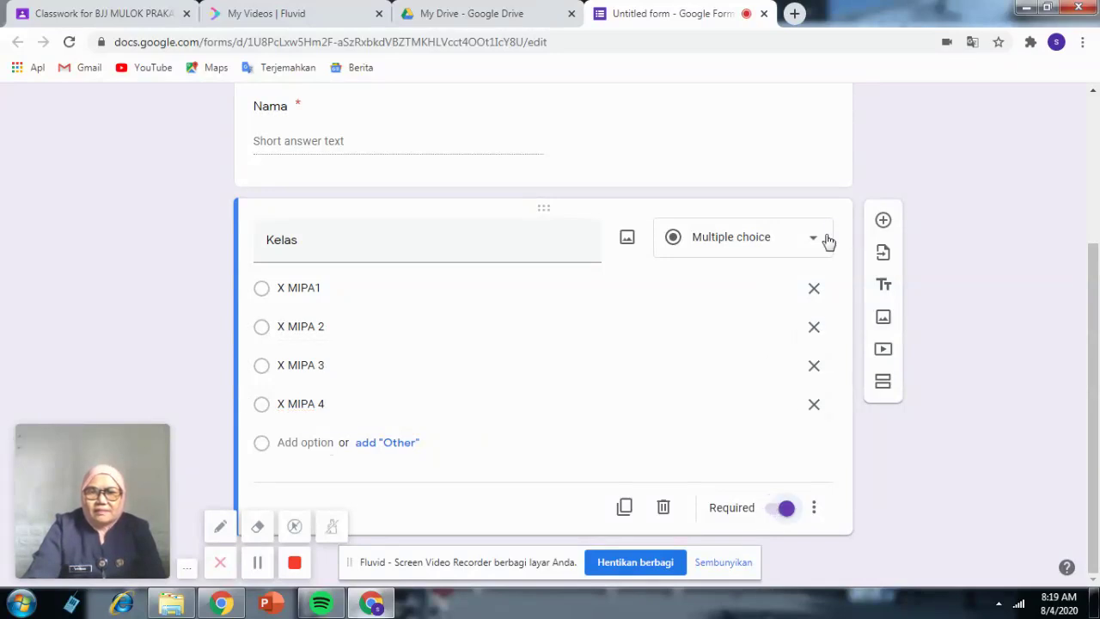
Add a required date question named "Tanggal Pembuatan" below the Kelas question.
left_click(882, 220)
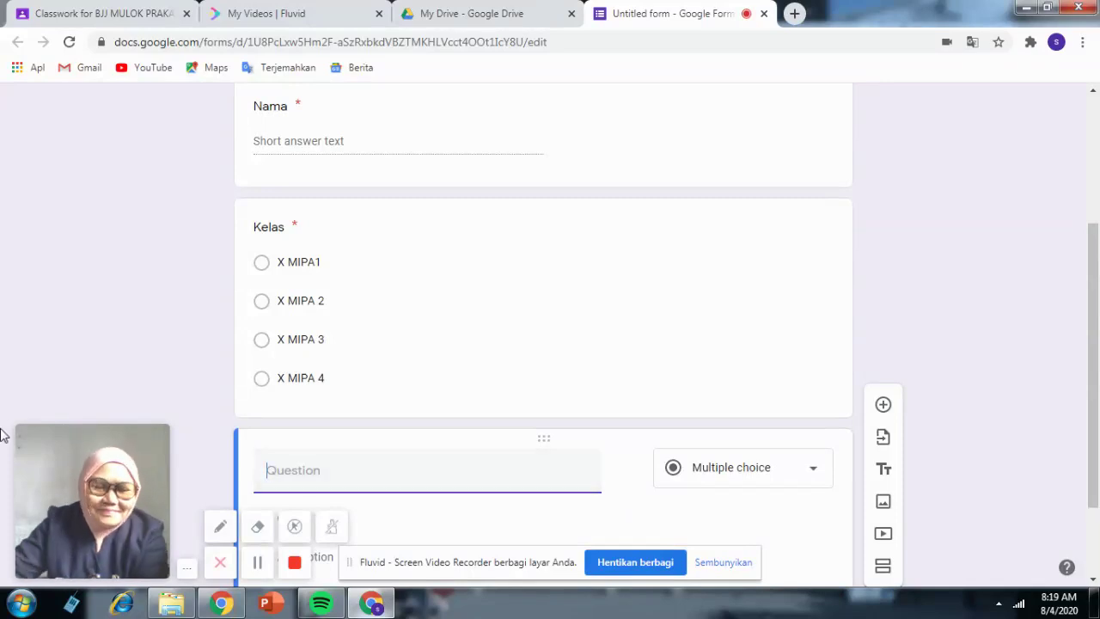
type("Tanggal Pem")
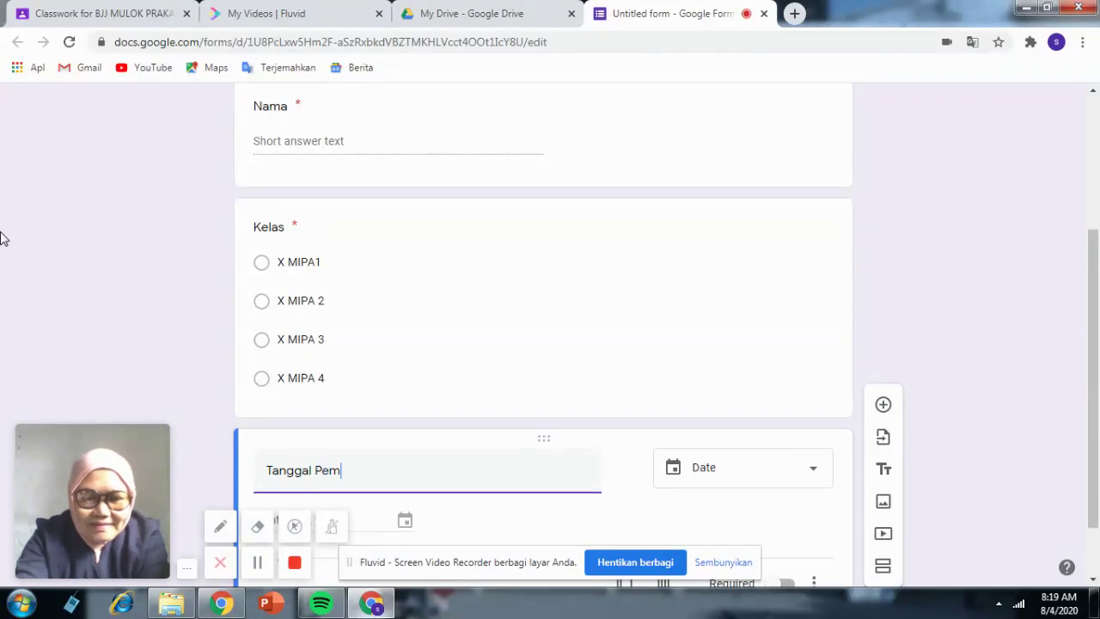
type("buatan")
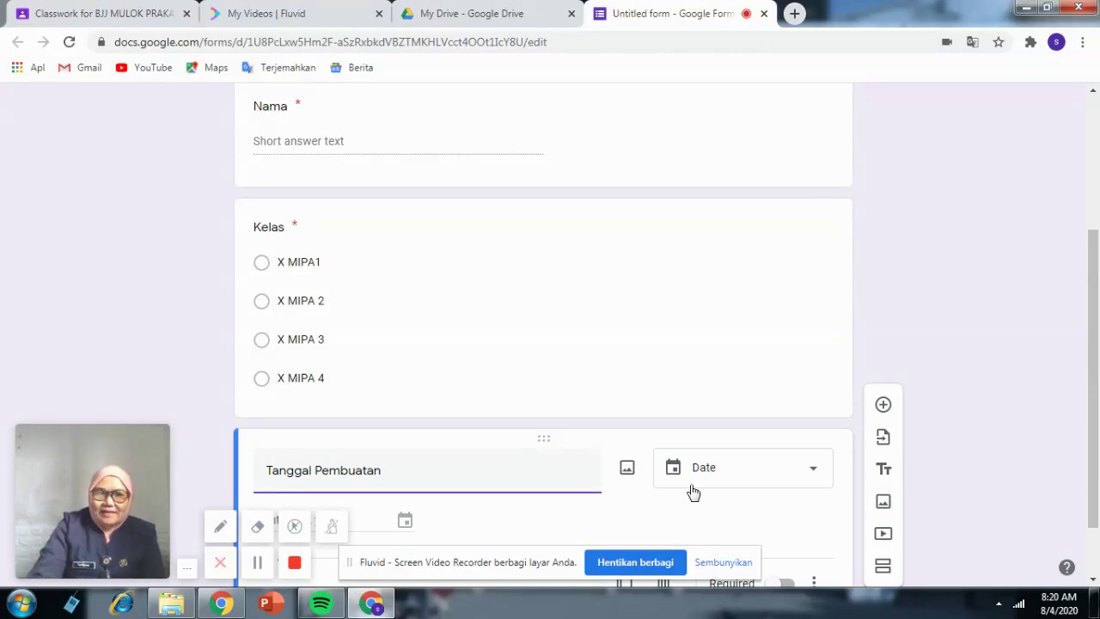
left_click(811, 474)
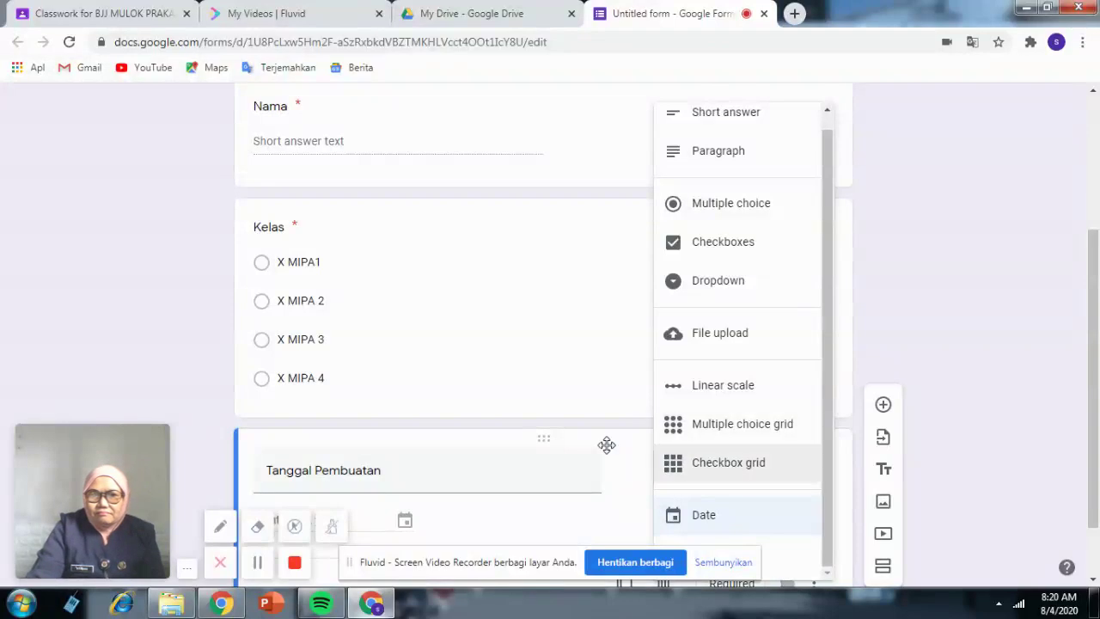
left_click(518, 459)
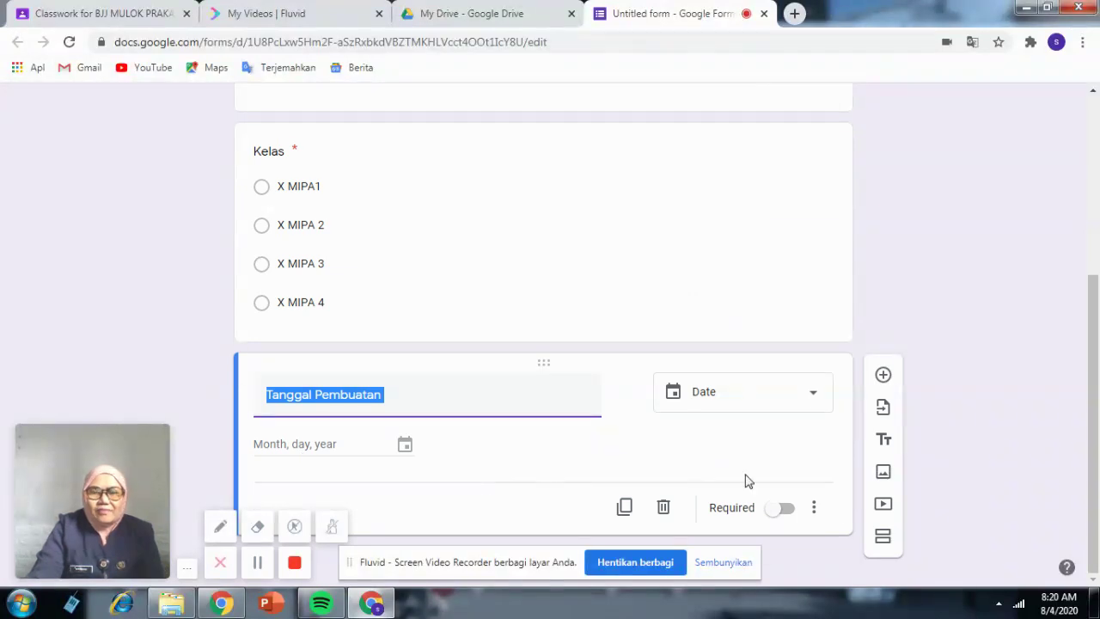
left_click(777, 508)
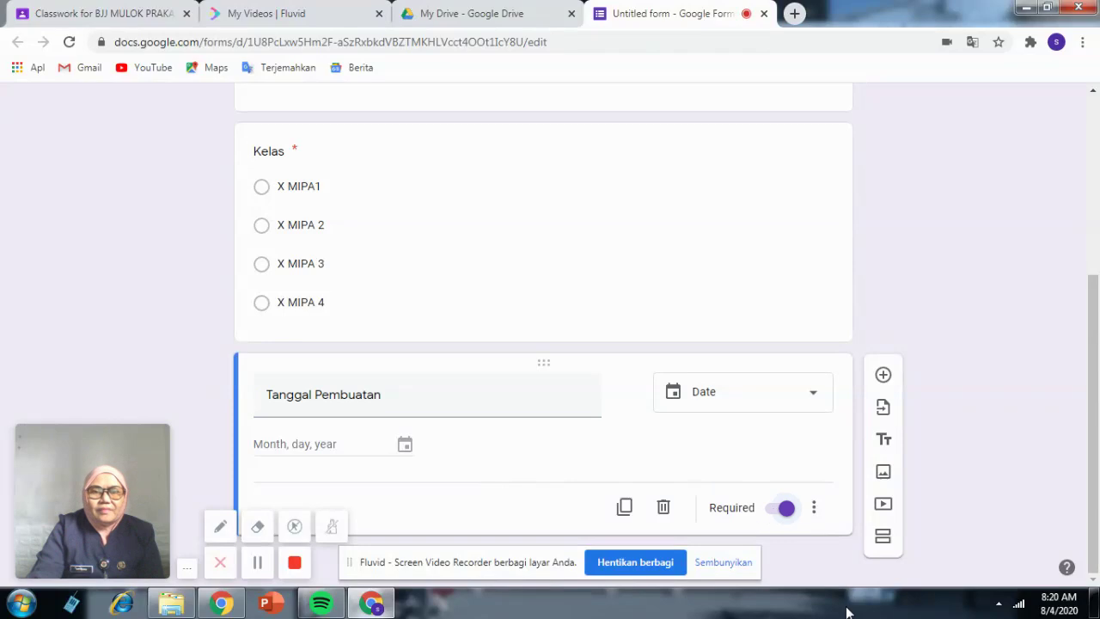
Add a required paragraph question titled "Deskripsikan Kerajinan yang dibuat (nama , kegunaan, kelebihan )" below the Tanggal Pembuatan question.
left_click(884, 378)
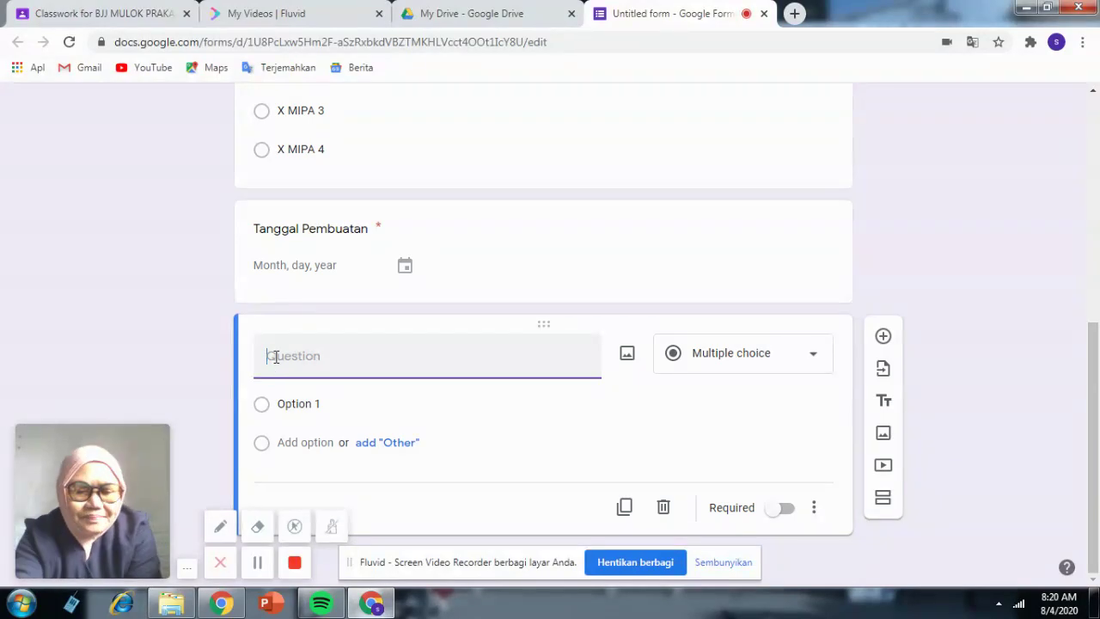
type("Desk")
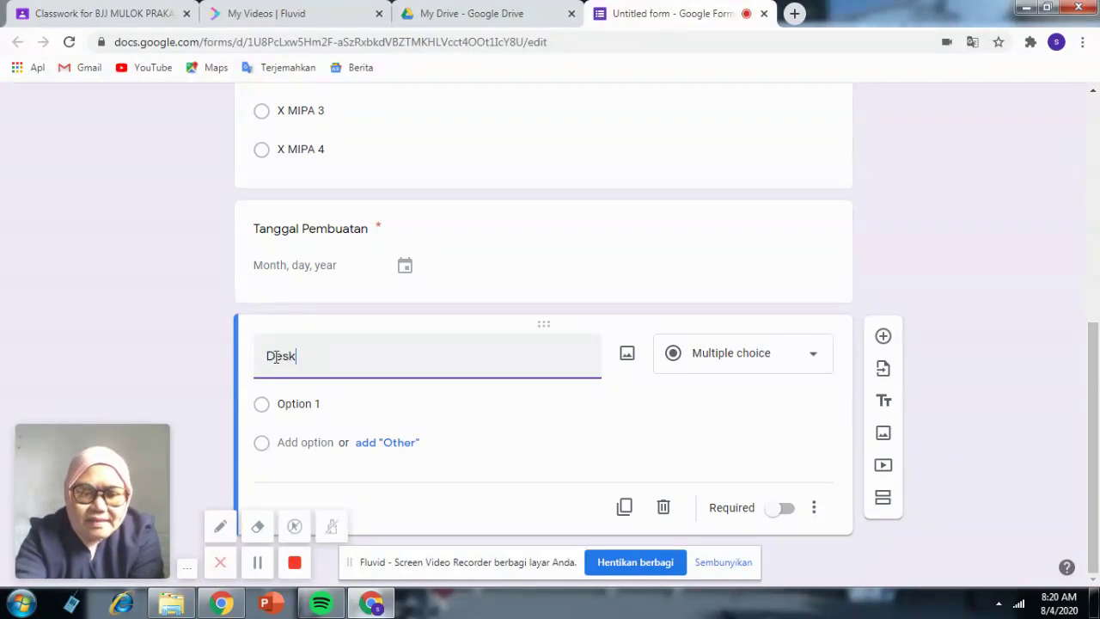
type("ripsikan ")
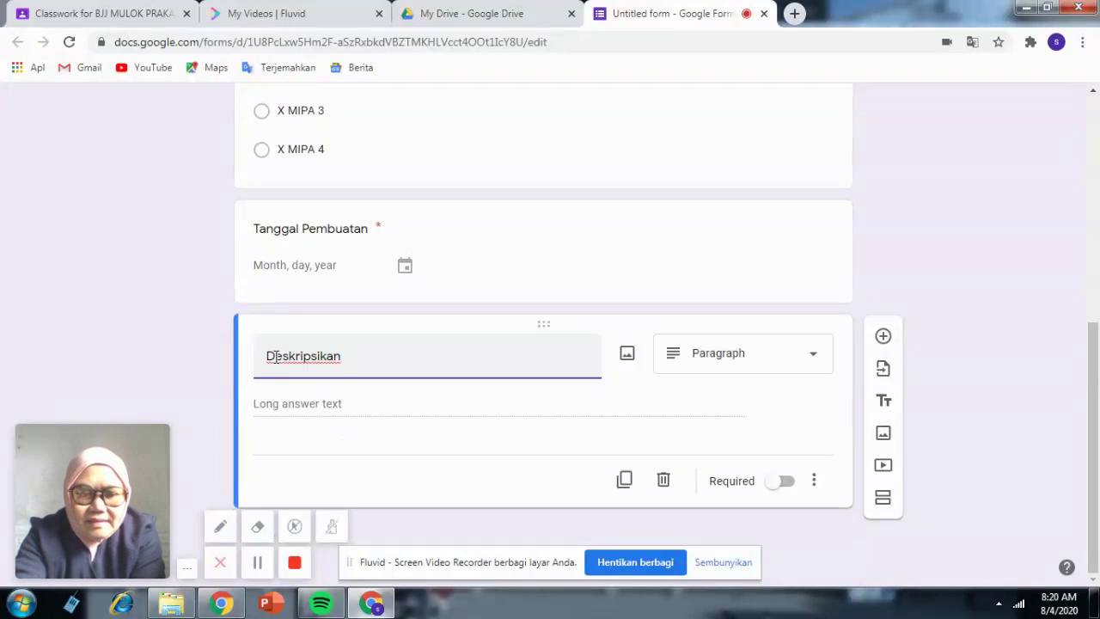
type("Kerajinan ya")
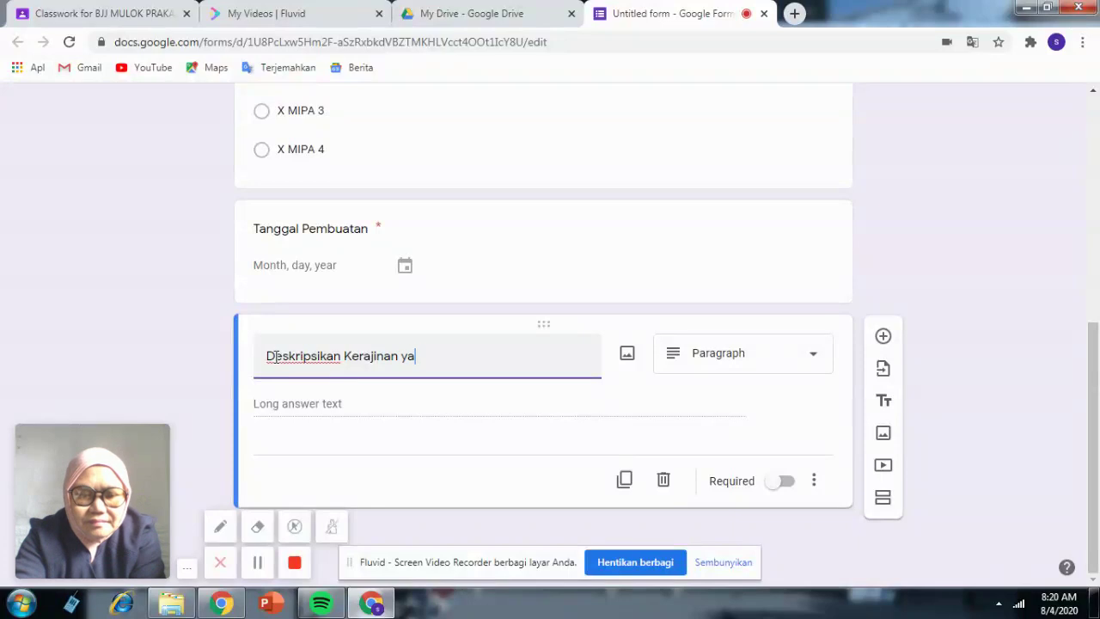
type("ng dibuat")
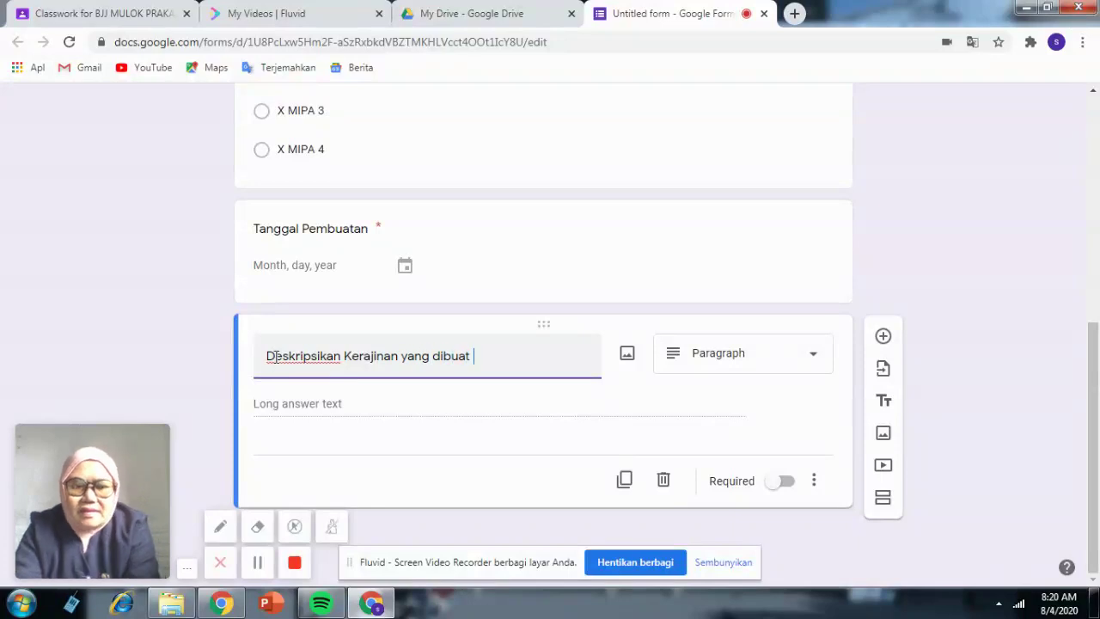
type(" (nama ")
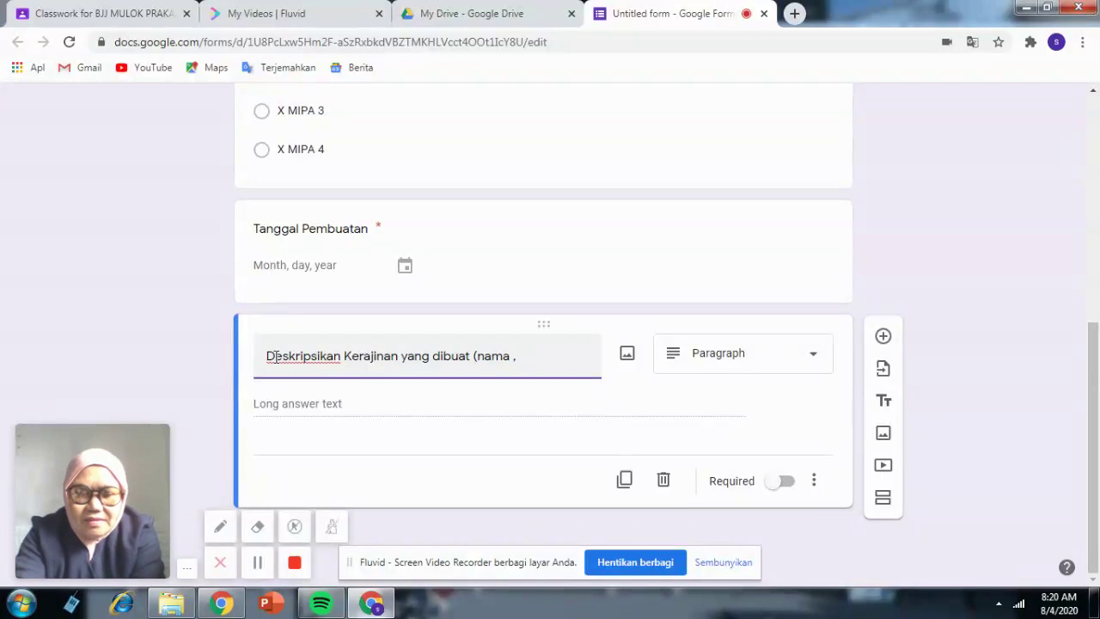
type(", kegunaan")
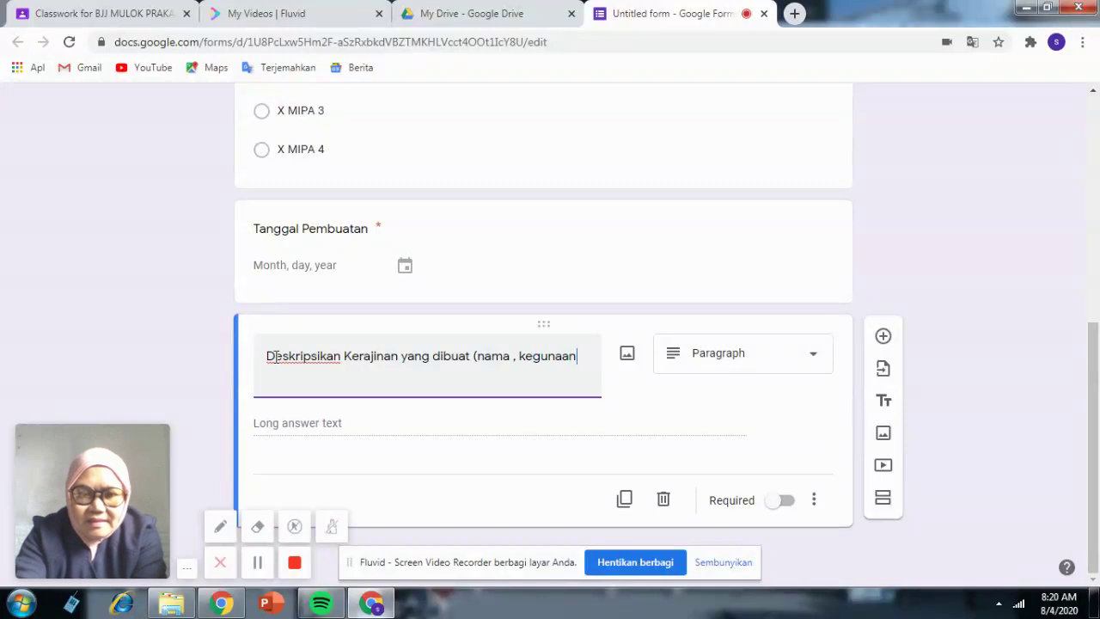
type(",")
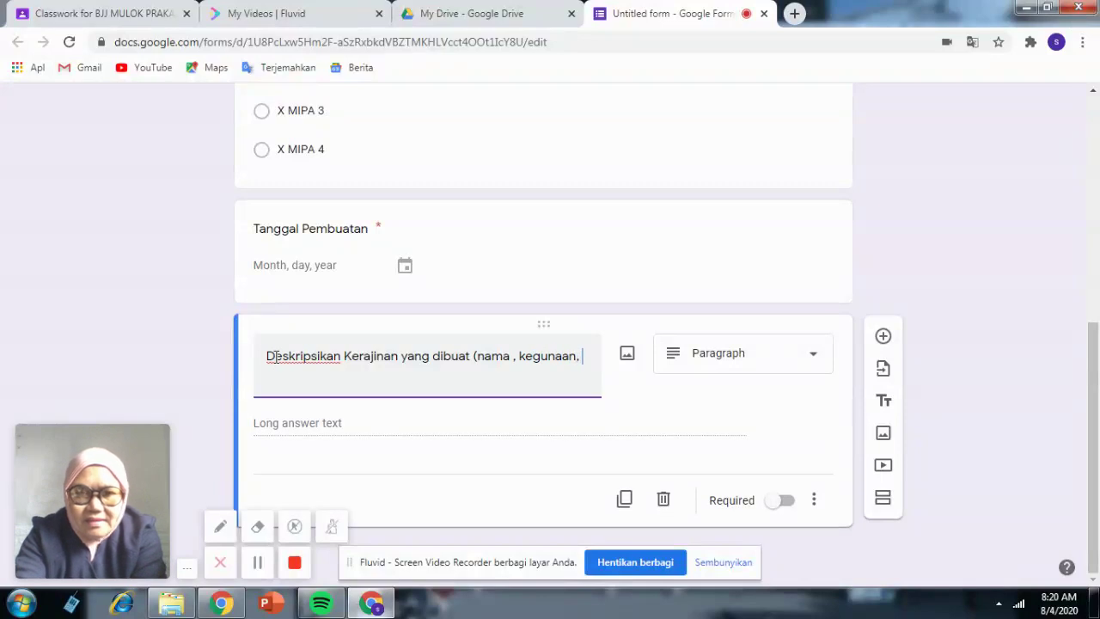
type(" kelebihan")
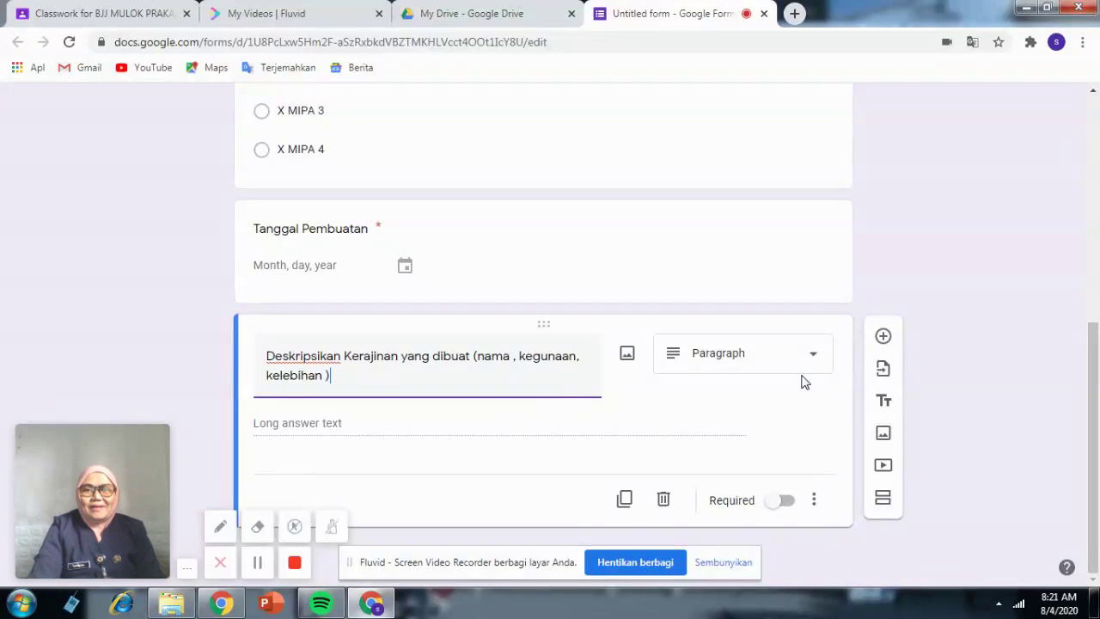
left_click(773, 505)
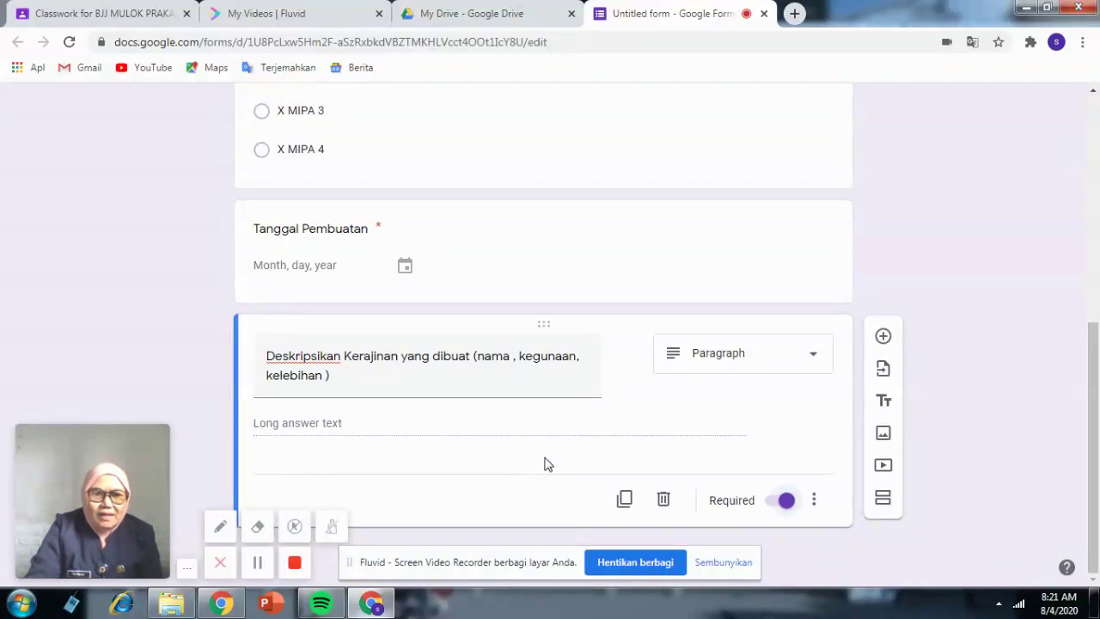
Add another question at the end of the form titled "Poto Produk yang an dipromosikan".
left_click(881, 338)
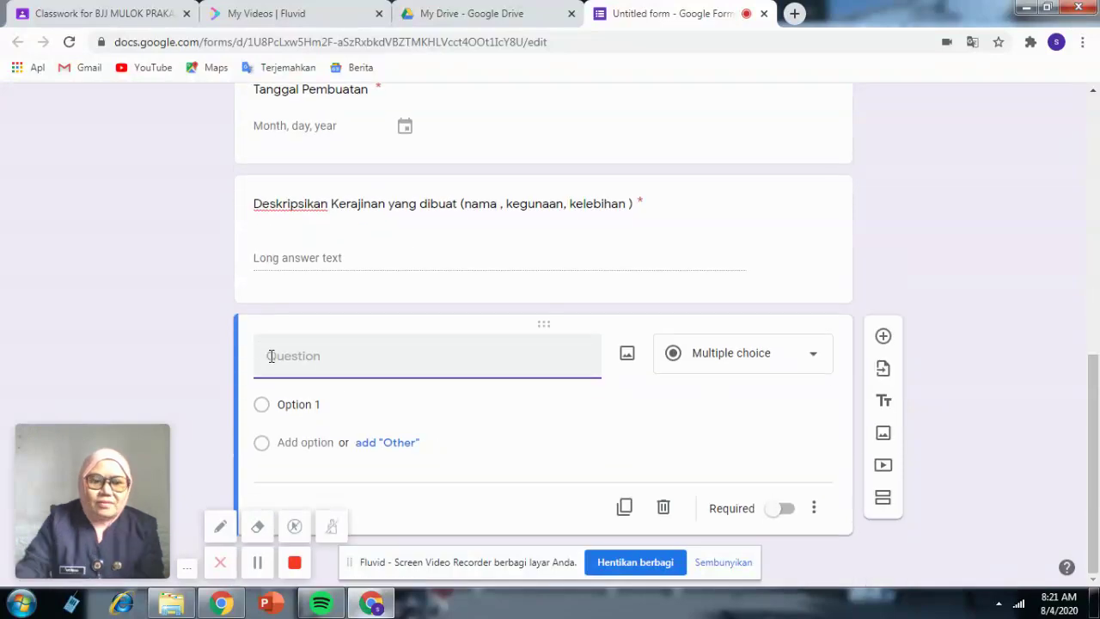
type("Po")
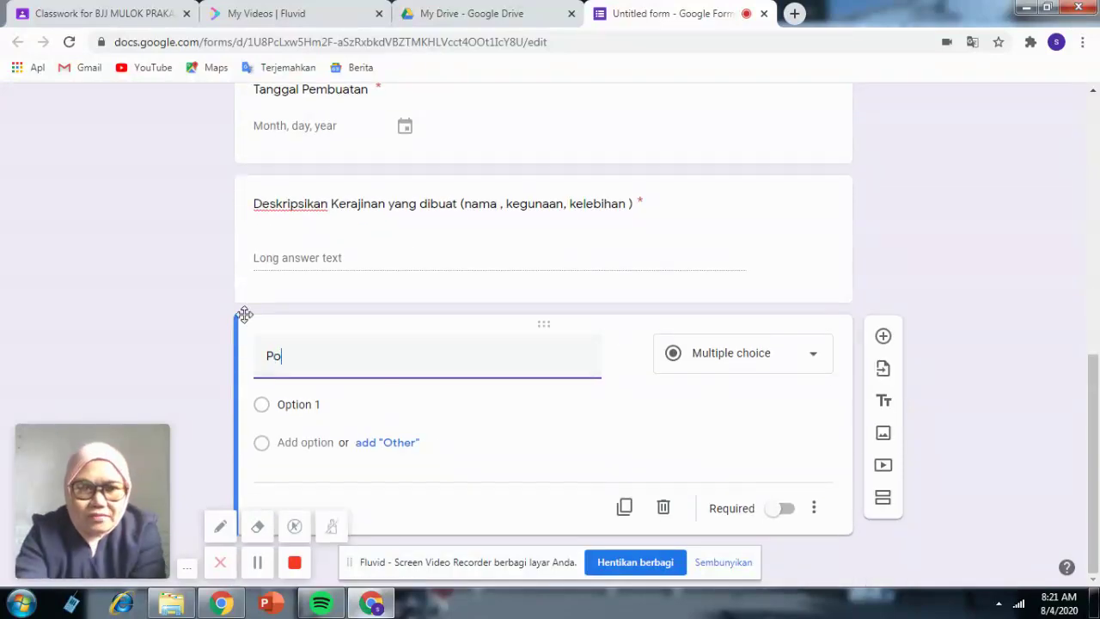
type("r")
key("BackSpace")
type("o ")
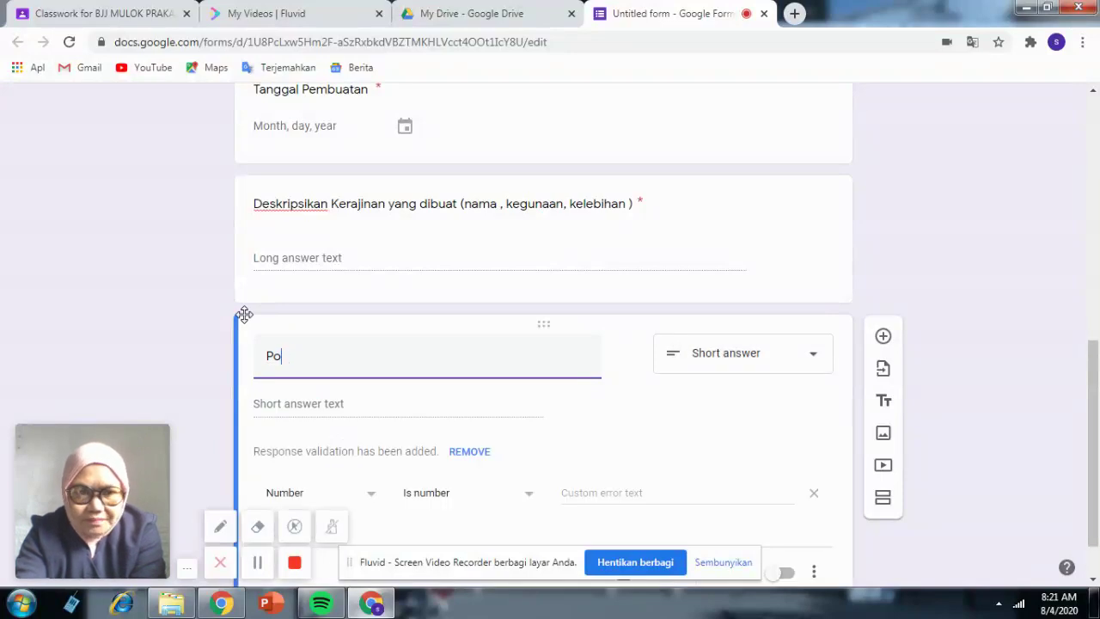
type("to")
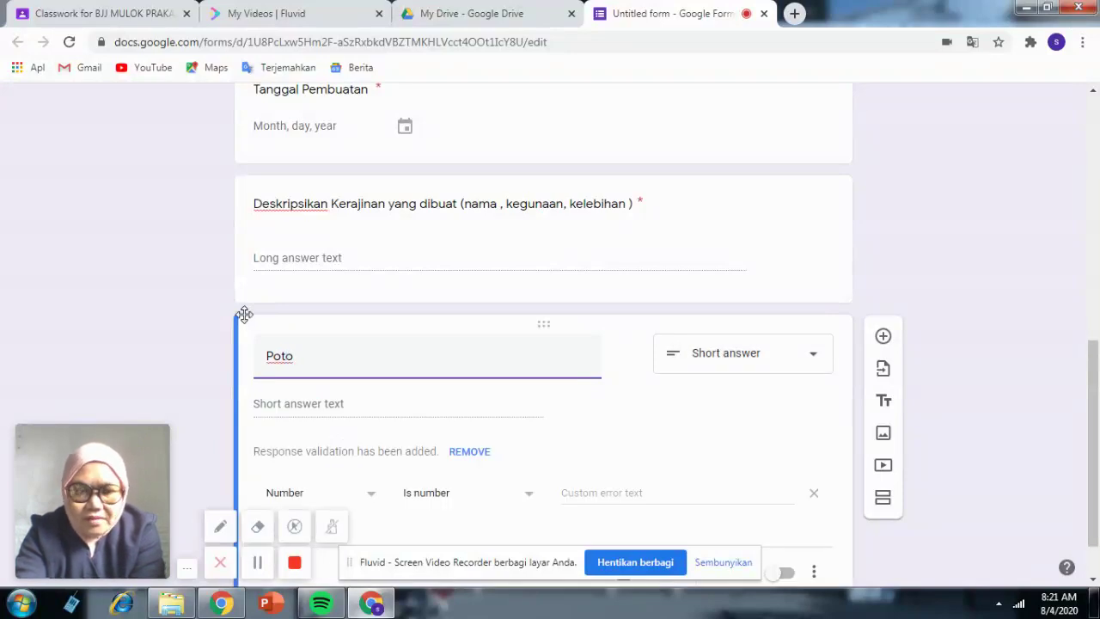
type(" Peod")
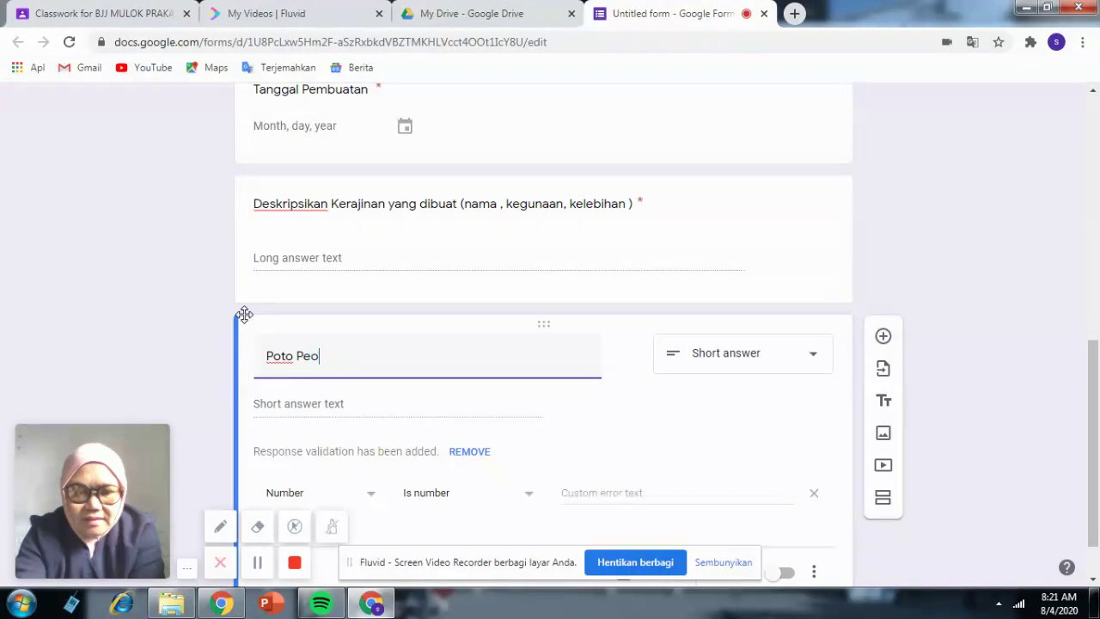
key("BackSpace")
key("BackSpace")
key("BackSpace")
key("BackSpace")
key("BackSpace")
type("roduk yan")
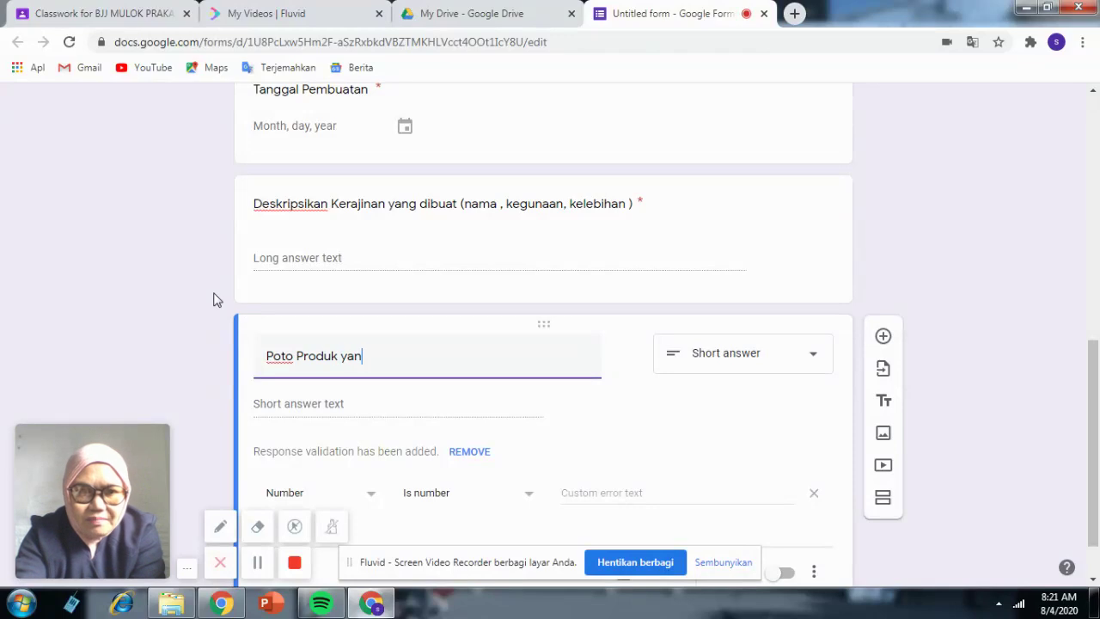
type("g an dipromosikan")
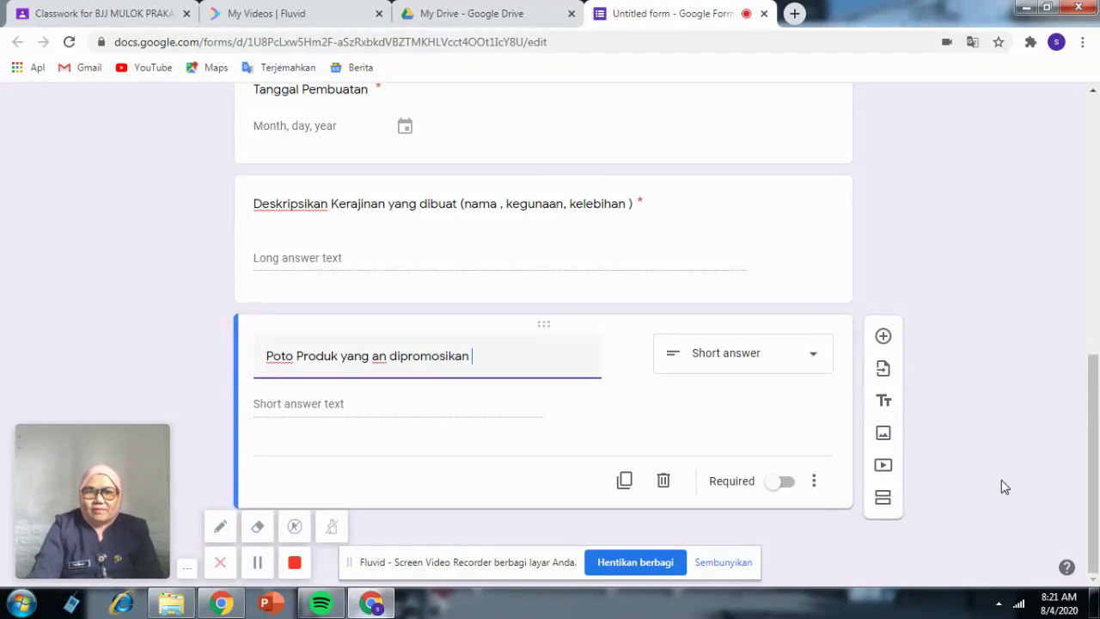
Make the product photo question a required file upload that accepts only the Image file type.
left_click(813, 360)
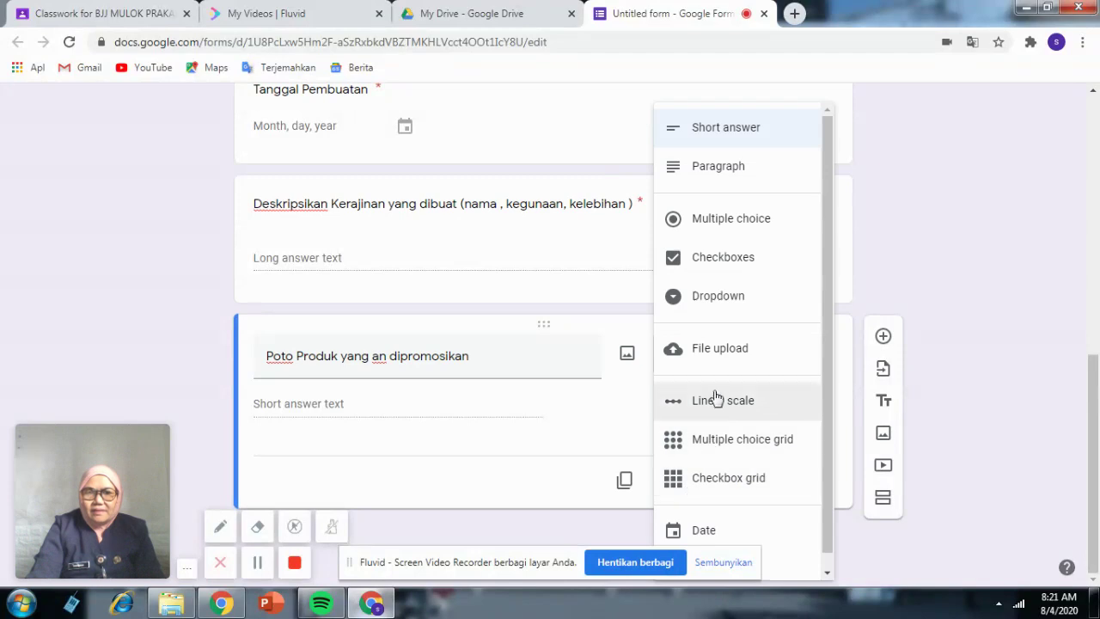
left_click(706, 349)
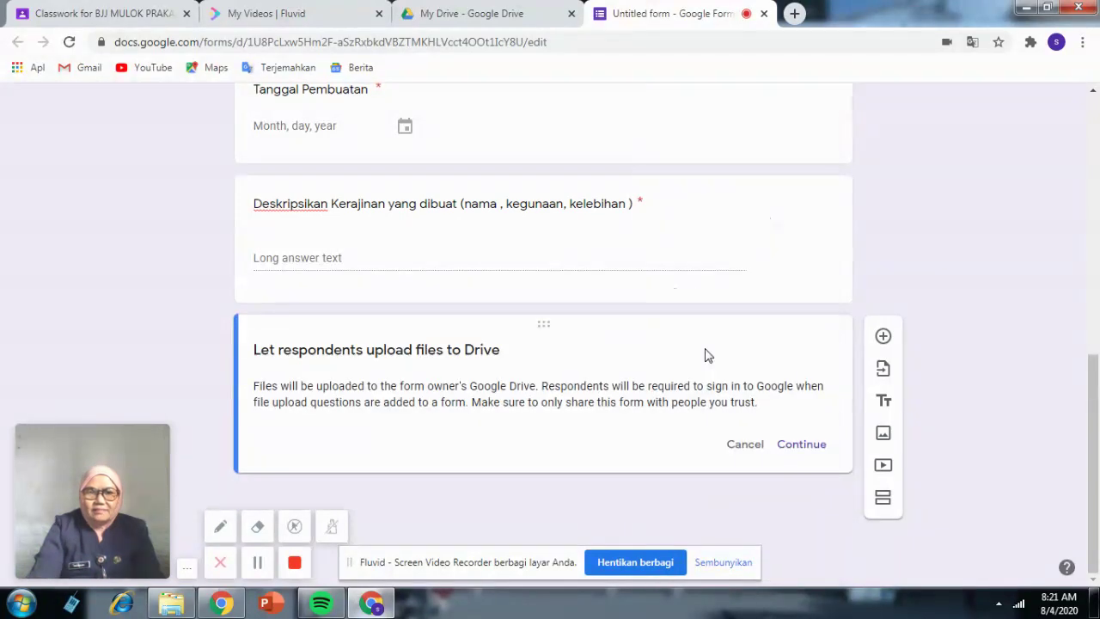
left_click(800, 445)
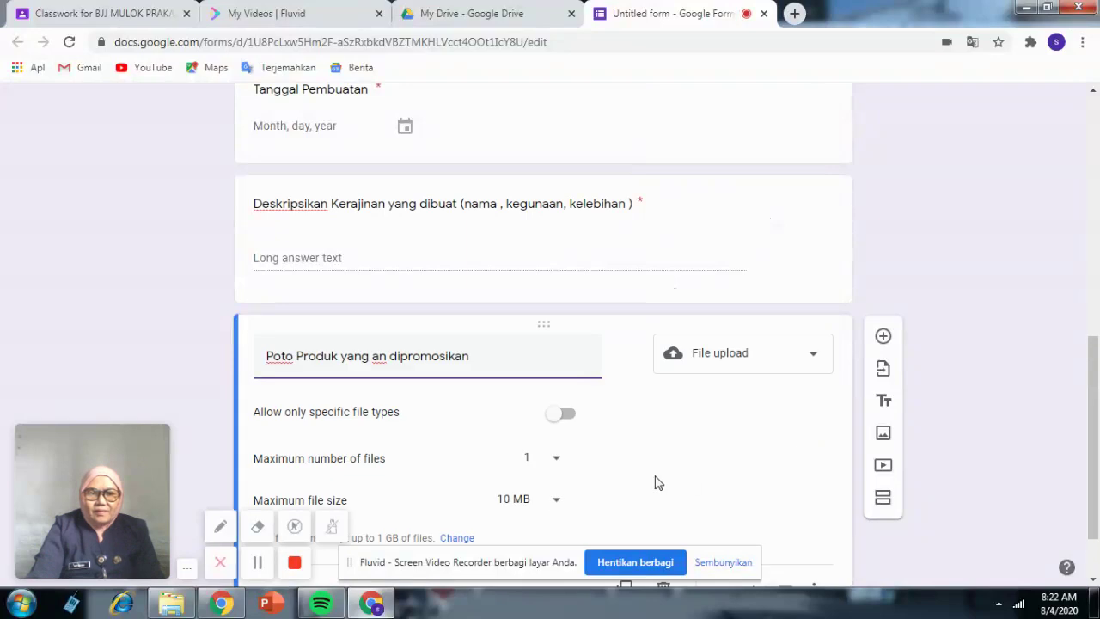
left_click(557, 416)
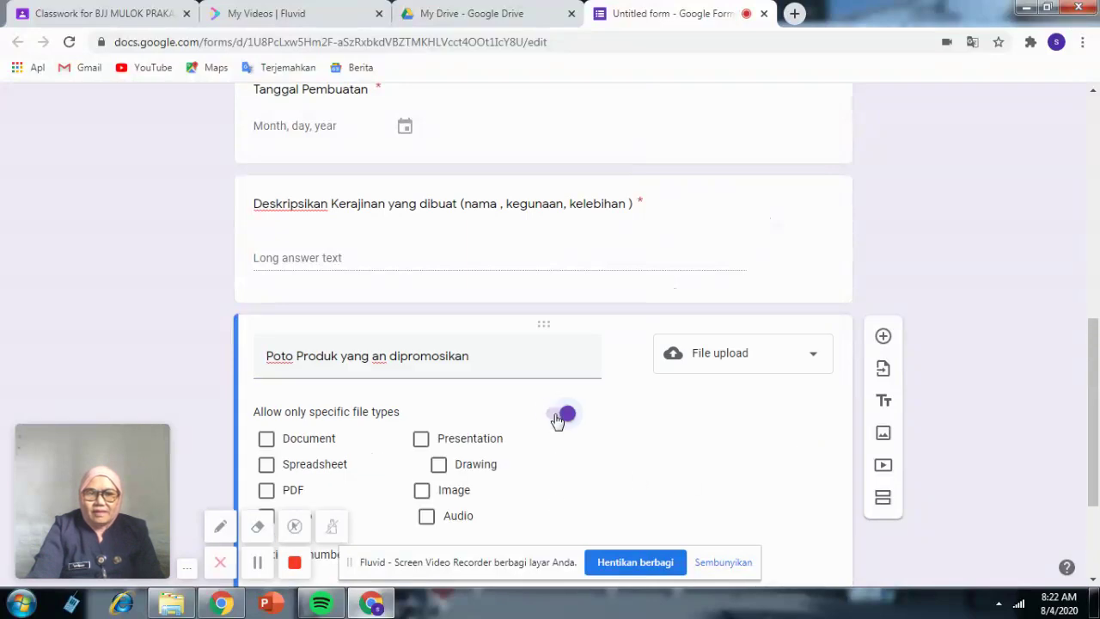
scroll(562, 426, "down", 2)
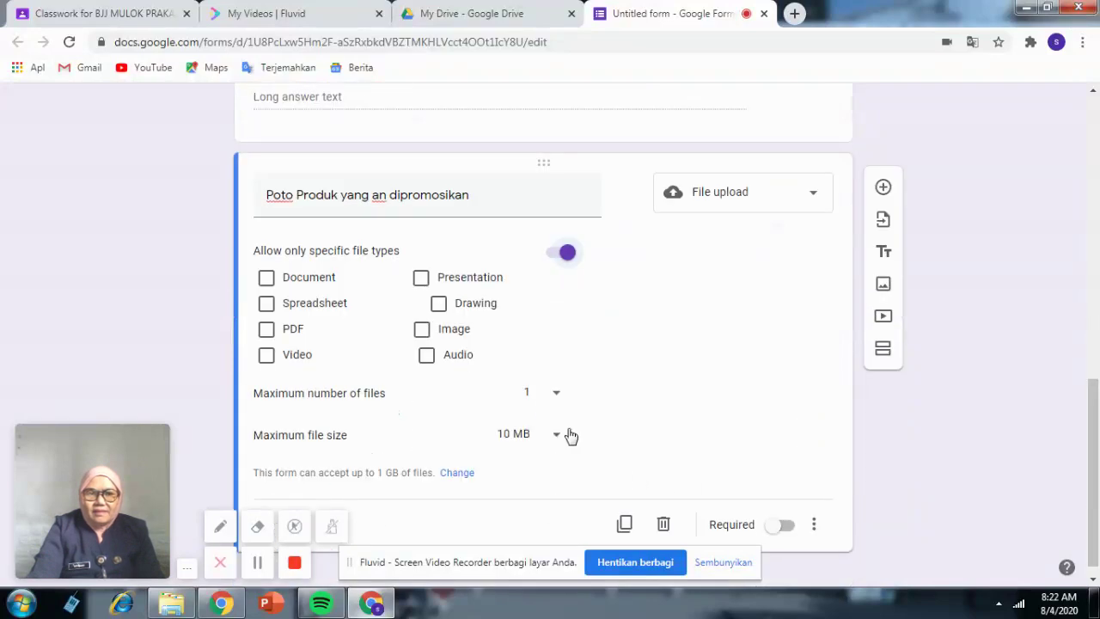
left_click(421, 330)
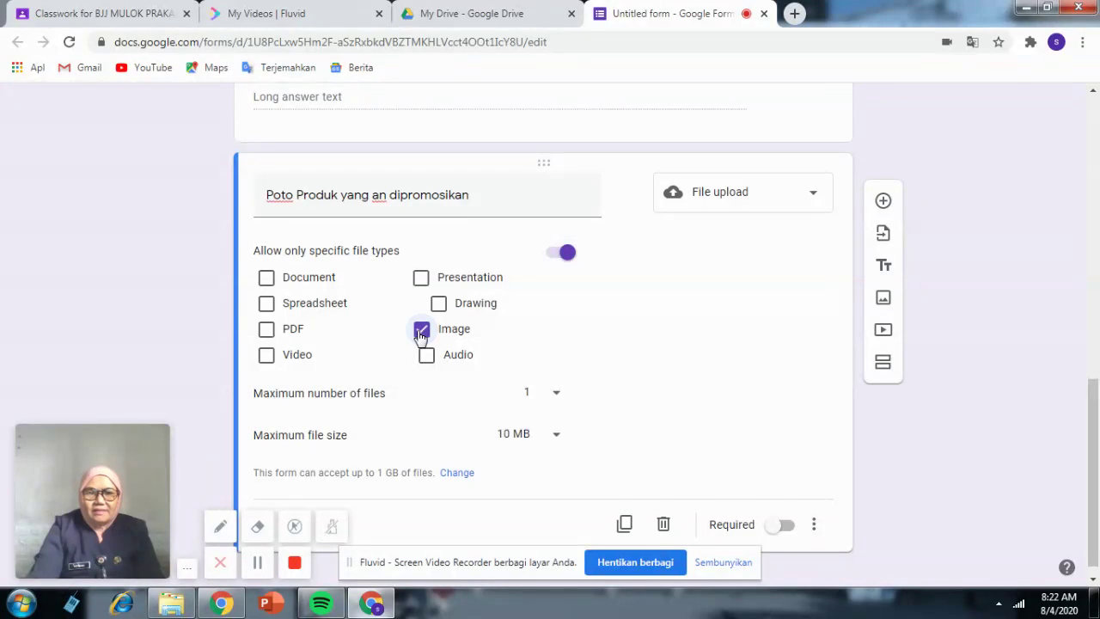
left_click(773, 532)
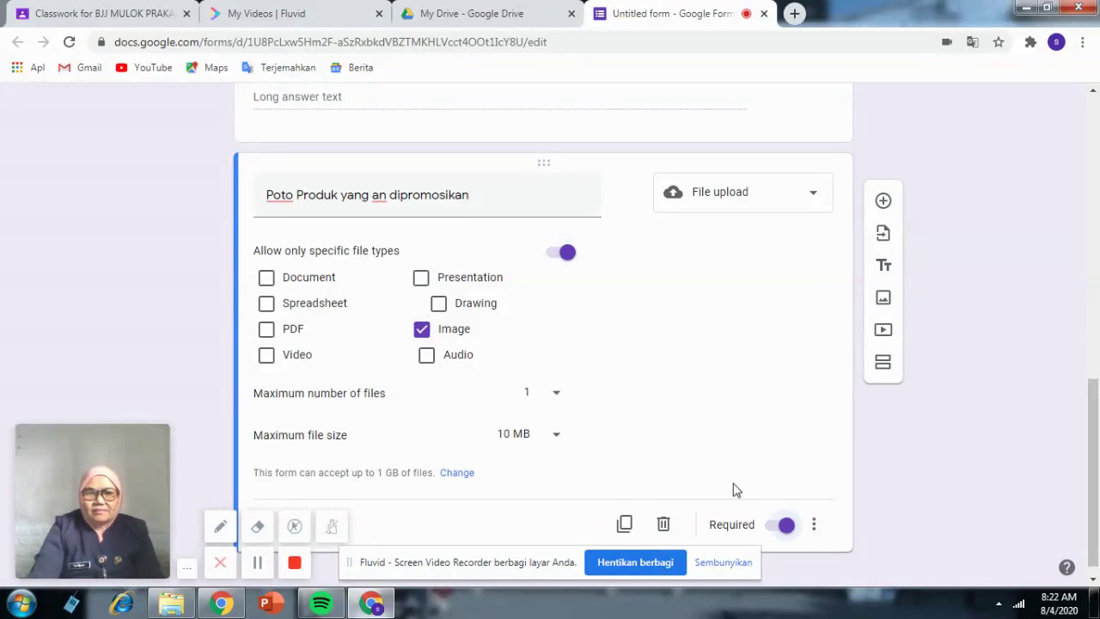
Insert the Work and School illustration of a notepad, pencil and coffee cup as the form's header image.
scroll(733, 489, "up", 2)
scroll(732, 490, "up", 7)
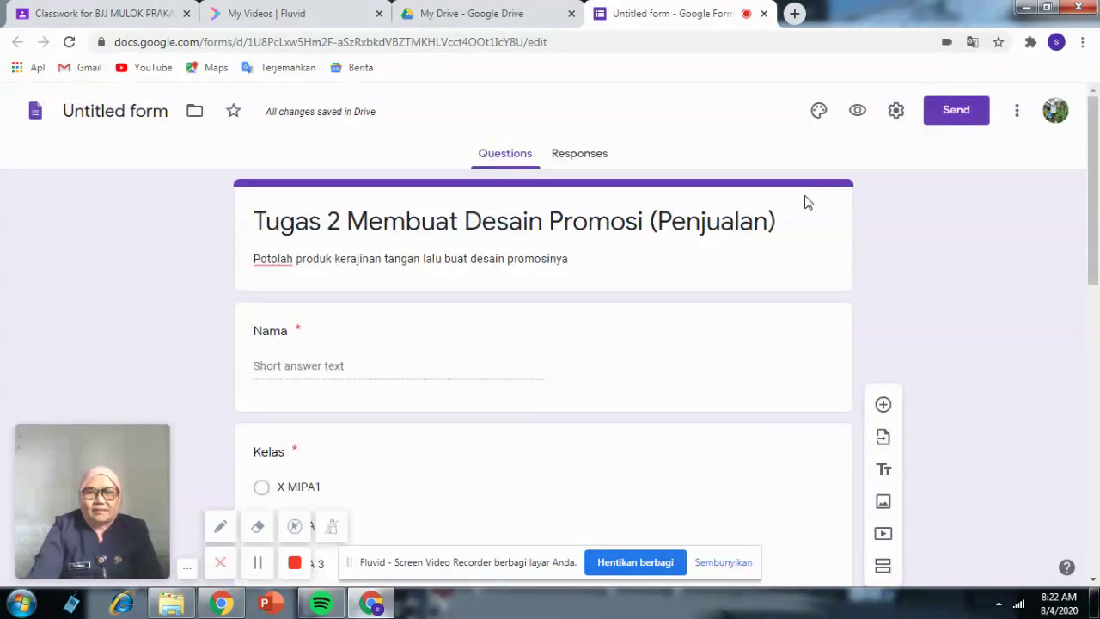
left_click(818, 111)
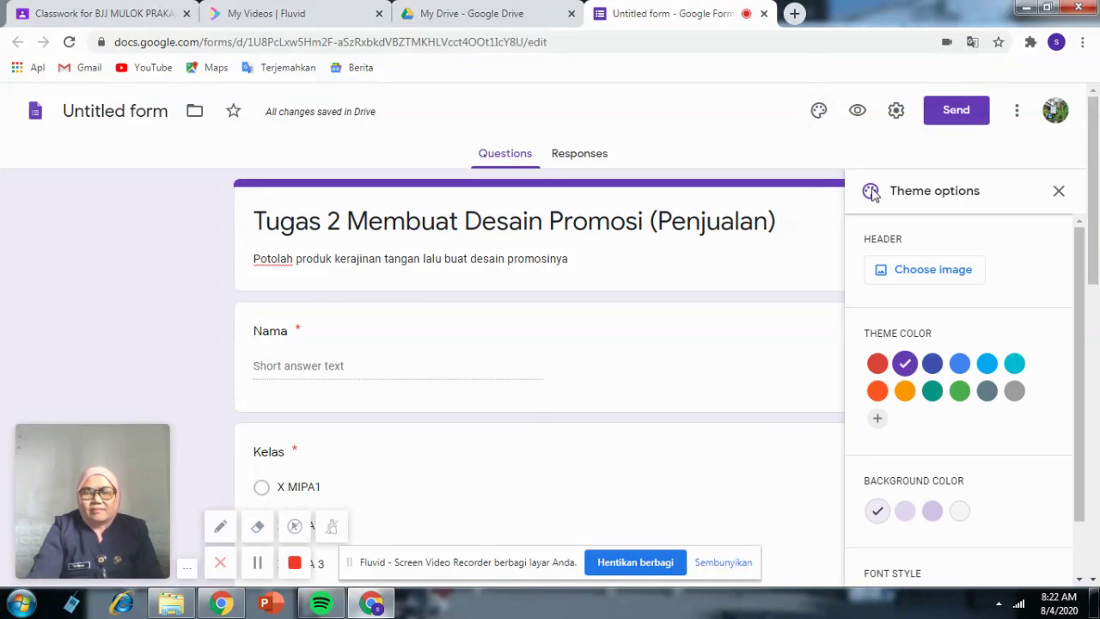
left_click(904, 270)
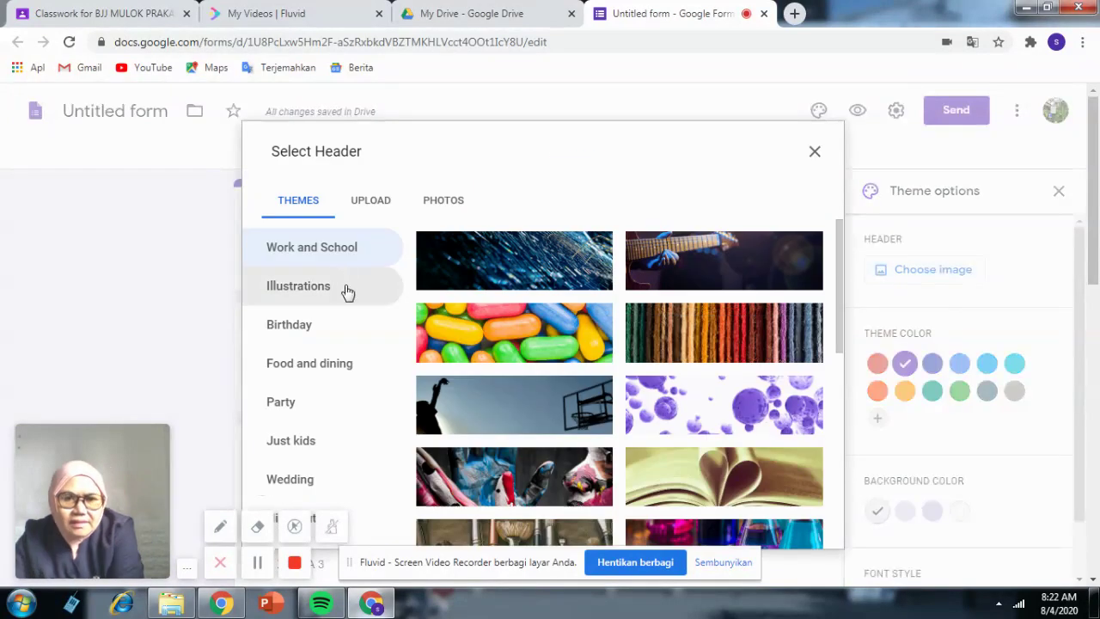
scroll(593, 421, "down", 4)
scroll(591, 421, "down", 8)
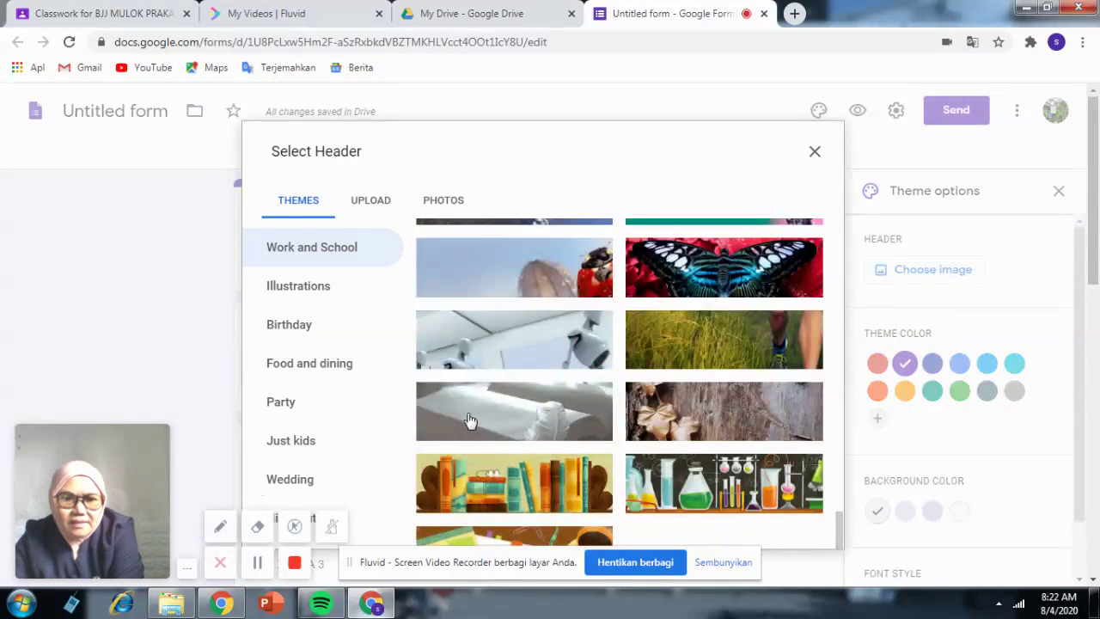
scroll(470, 420, "down", 3)
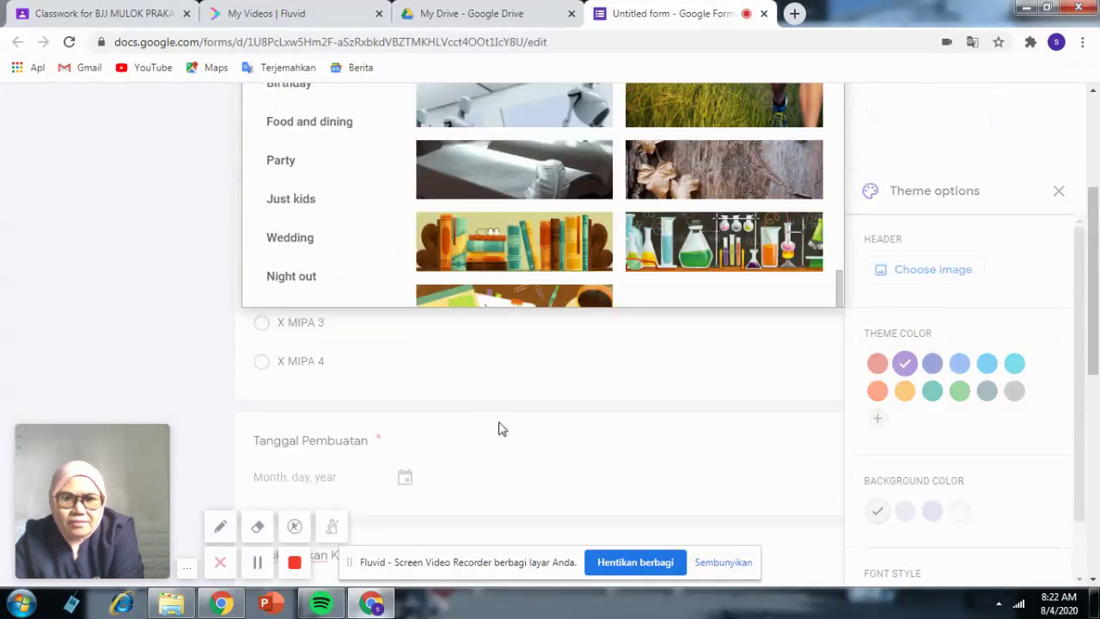
scroll(606, 378, "down", 2)
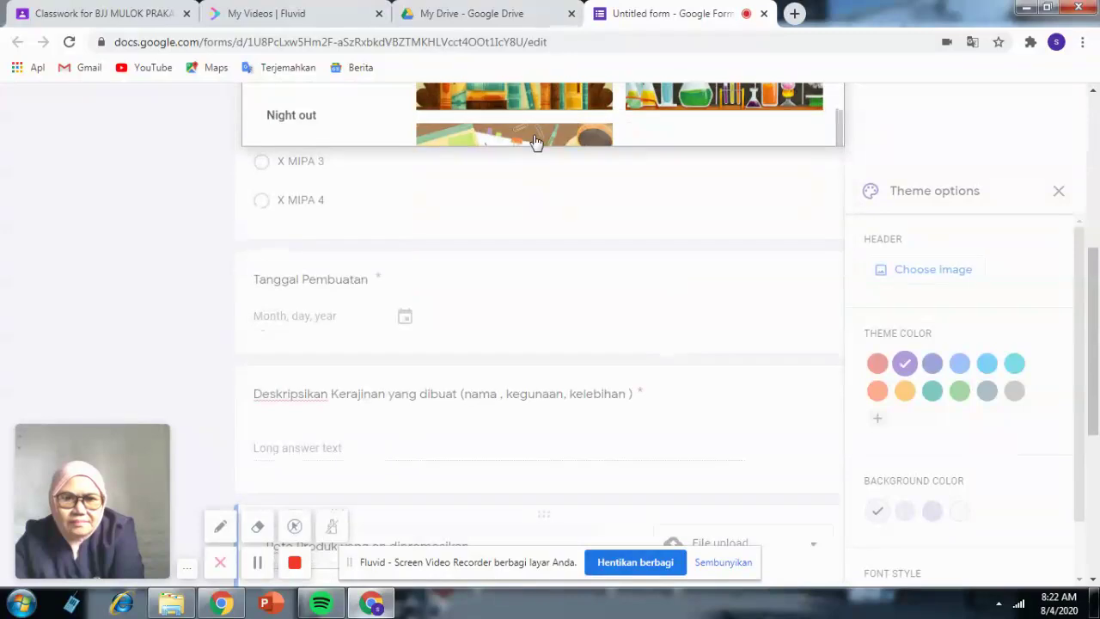
left_click(535, 138)
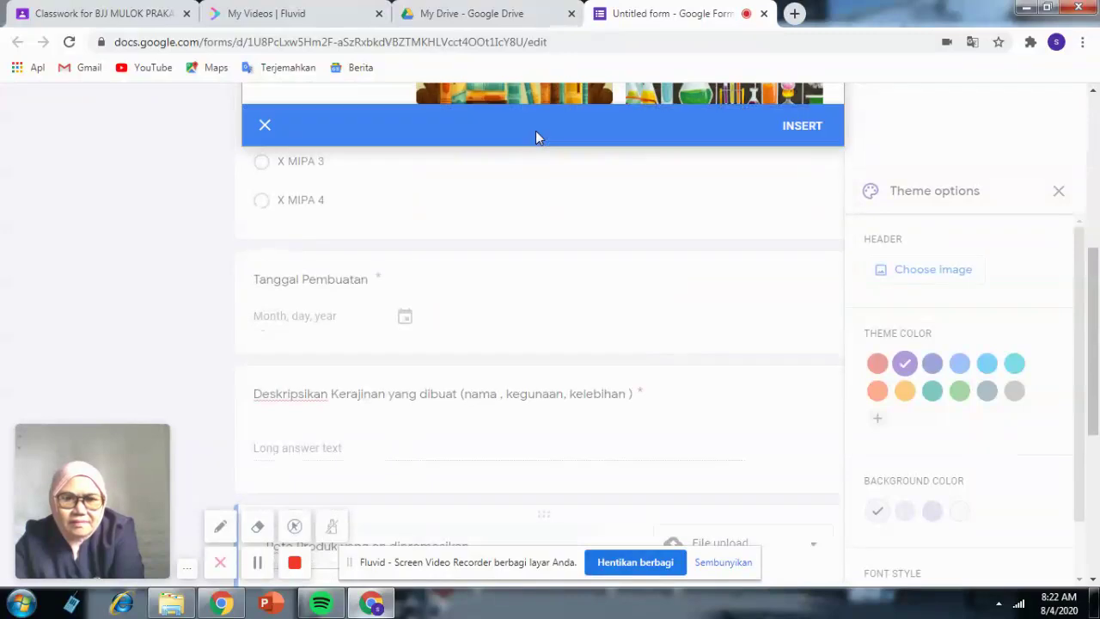
left_click(792, 129)
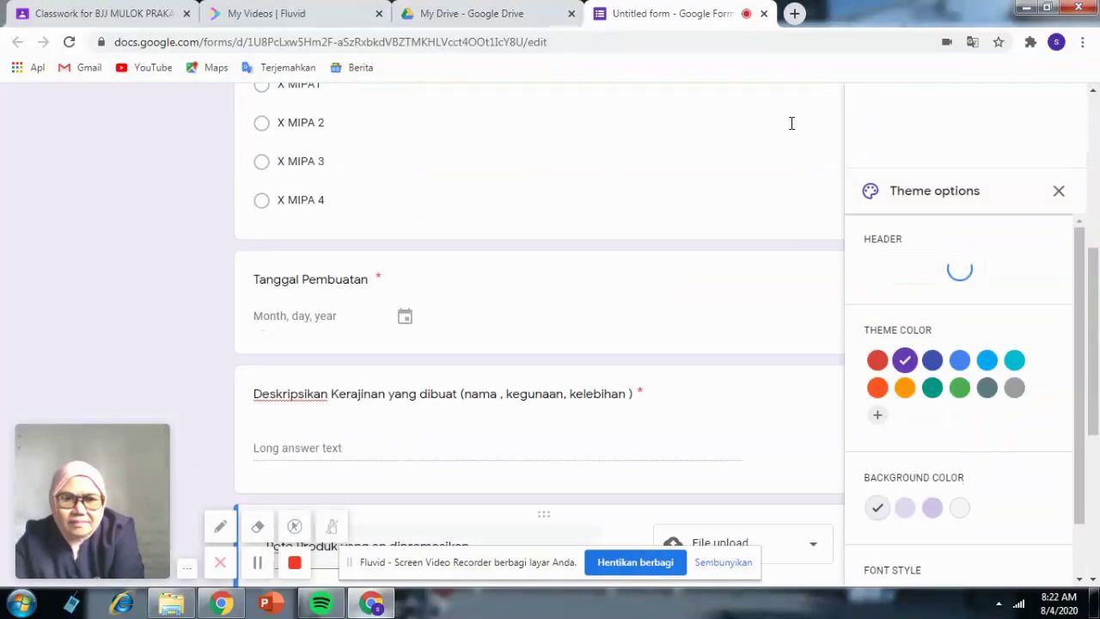
scroll(792, 129, "up", 2)
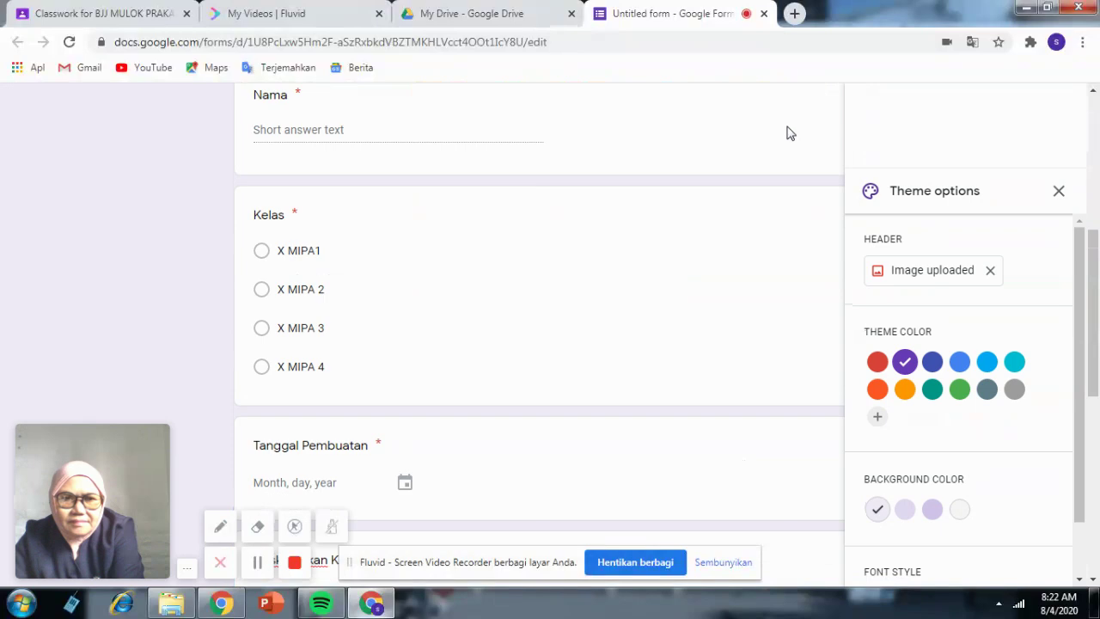
scroll(494, 247, "up", 5)
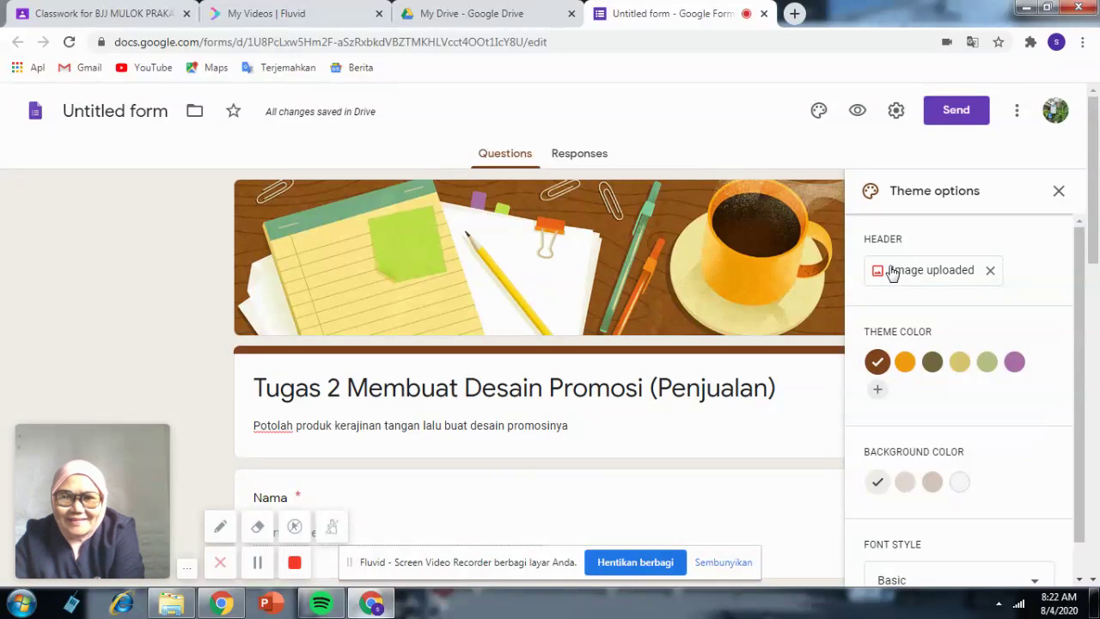
Remove the header image from the form's theme.
left_click(990, 269)
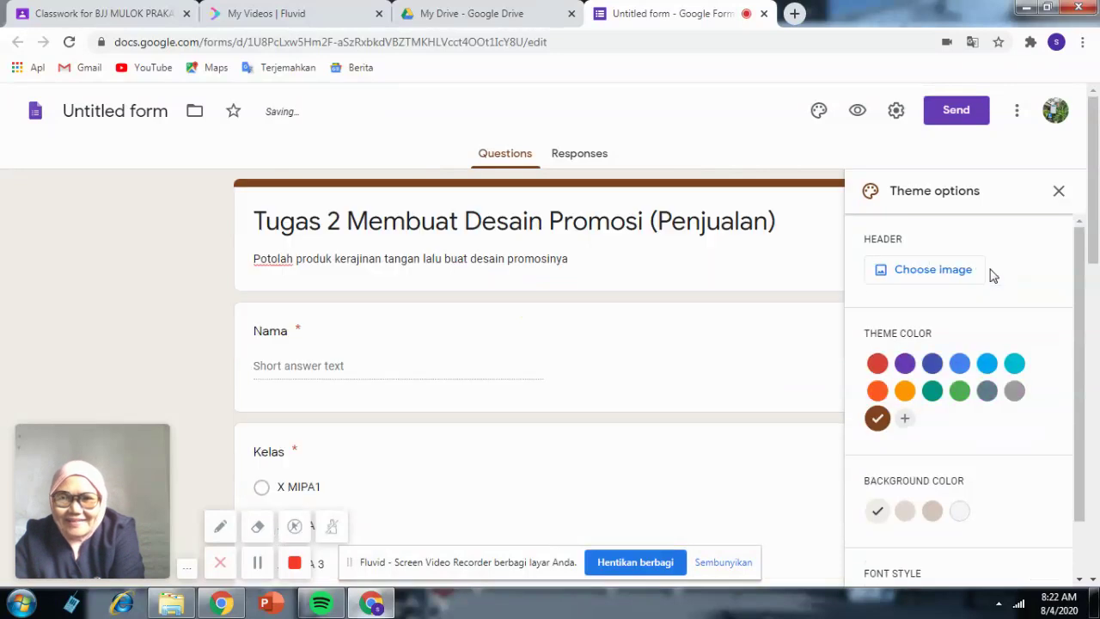
Insert the Work and School photo of paintbrushes as the form's header image.
left_click(934, 275)
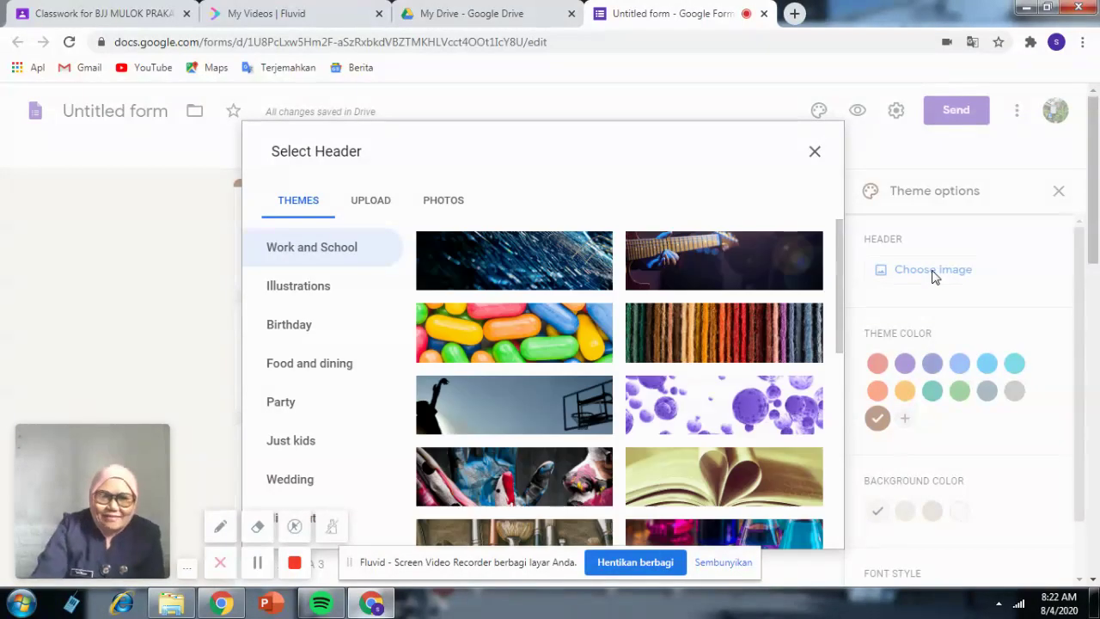
scroll(694, 372, "down", 3)
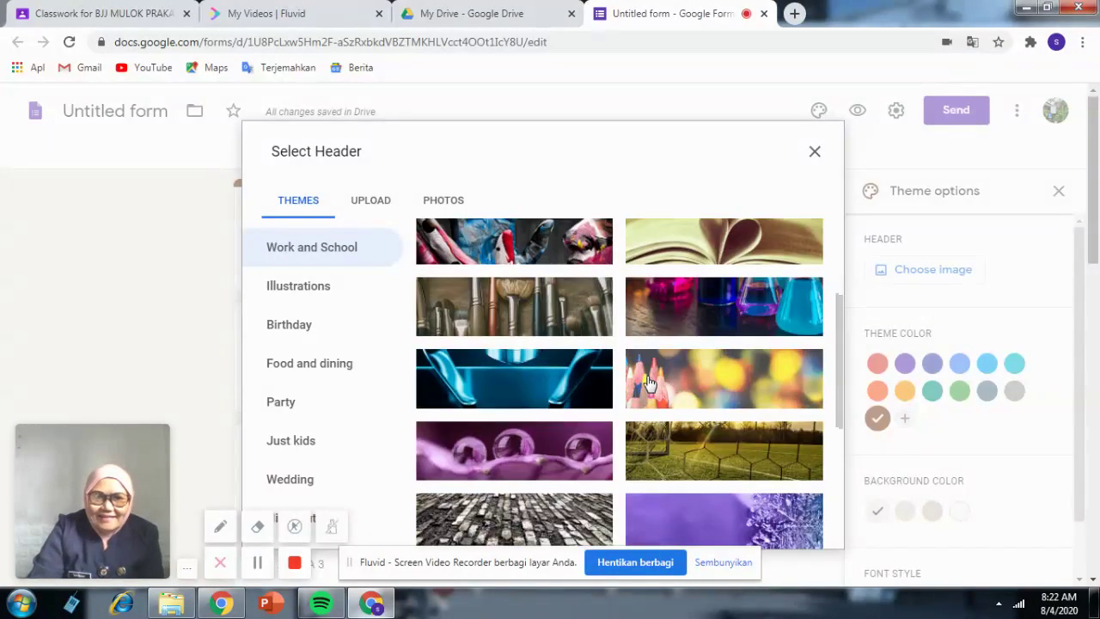
scroll(735, 434, "up", 2)
scroll(735, 432, "up", 1)
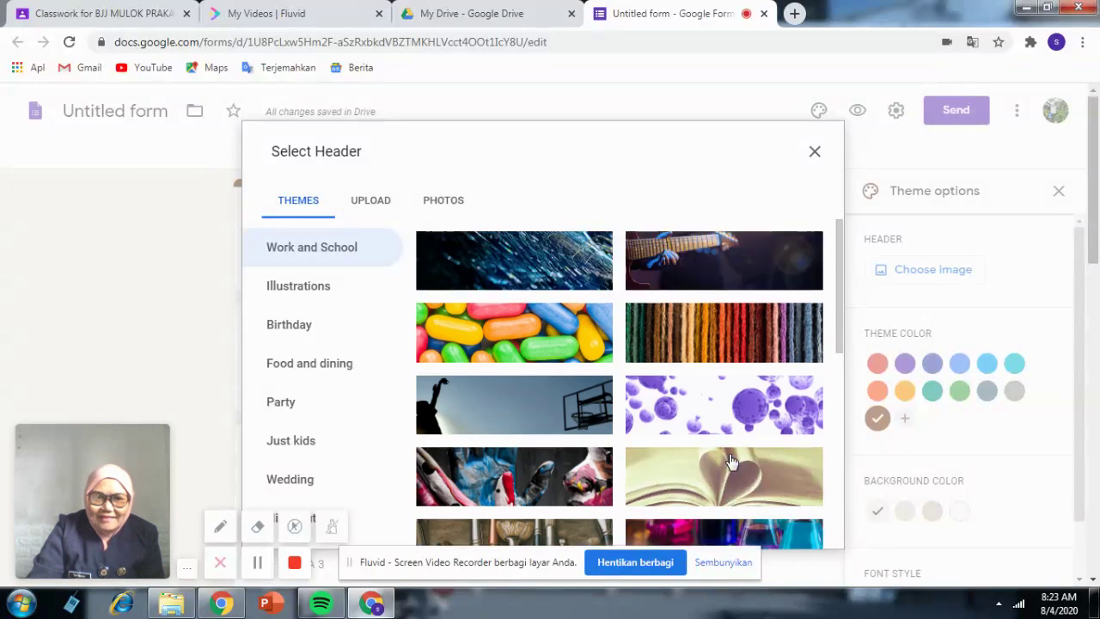
scroll(726, 464, "down", 2)
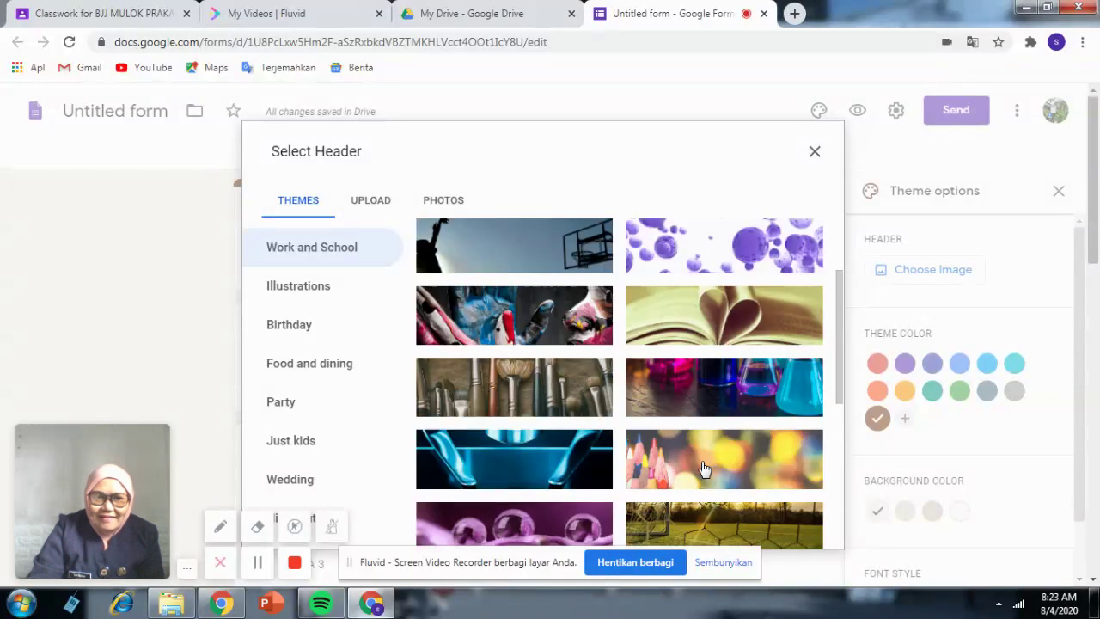
left_click(478, 382)
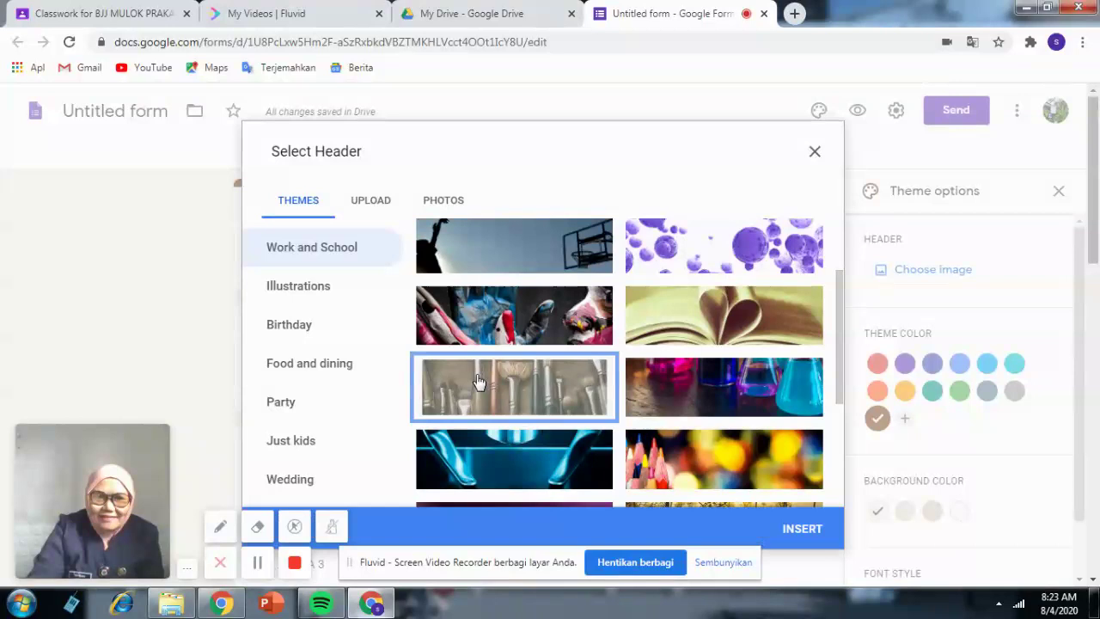
left_click(791, 530)
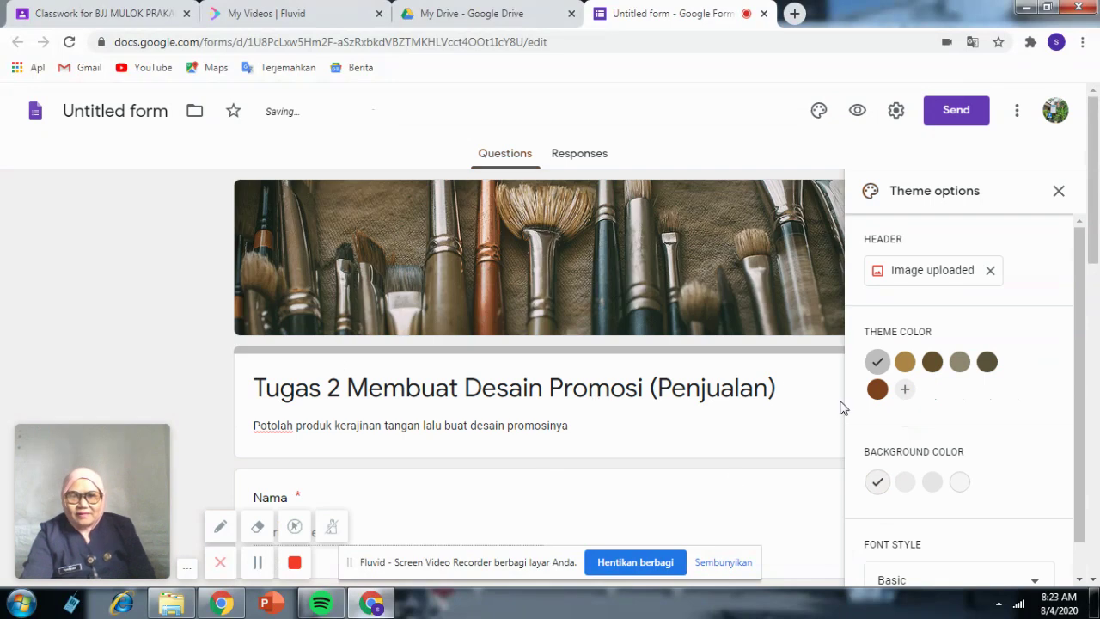
Set the form's theme color to the dark brown swatch and look over the themed form.
left_click(932, 362)
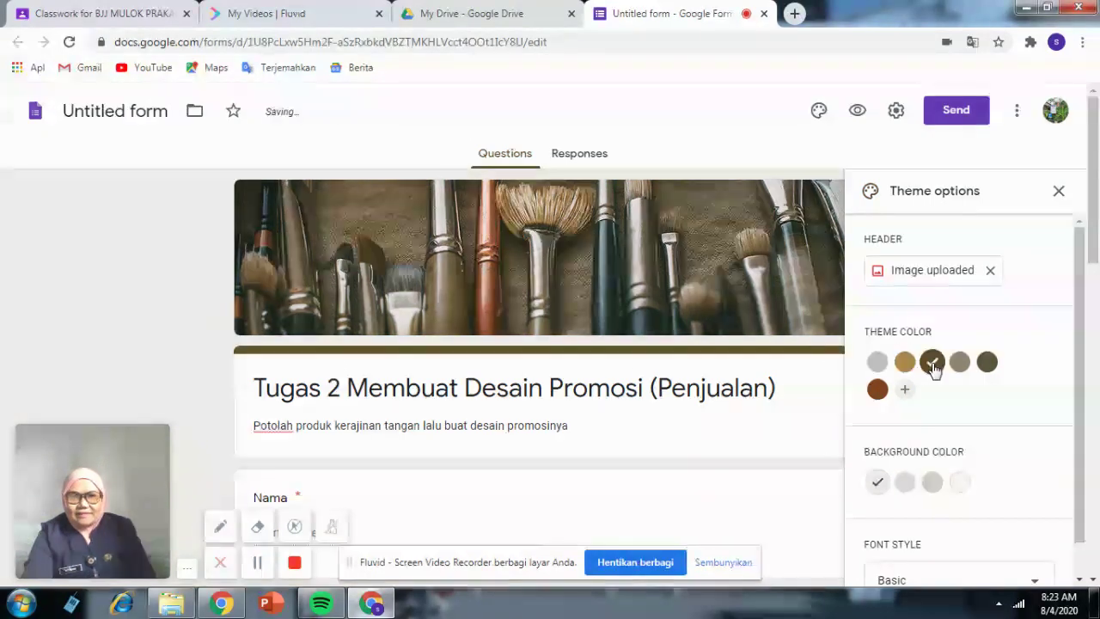
scroll(722, 492, "down", 12)
scroll(722, 487, "up", 12)
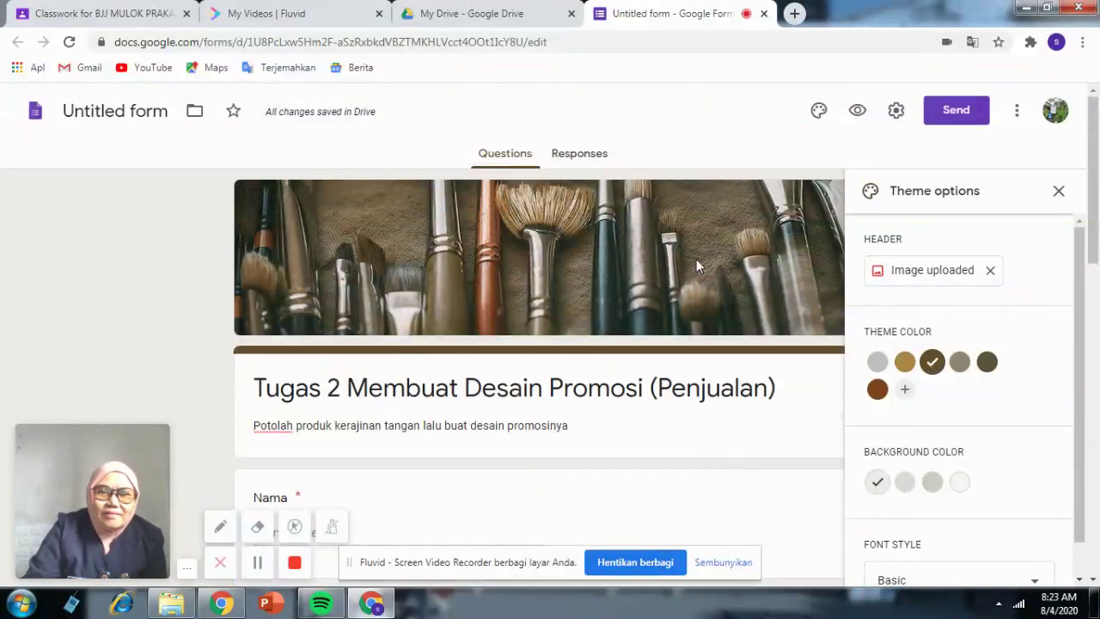
Switch to the Classroom assignment and attach the Untitled form with the paintbrush header from My Drive.
left_click(127, 21)
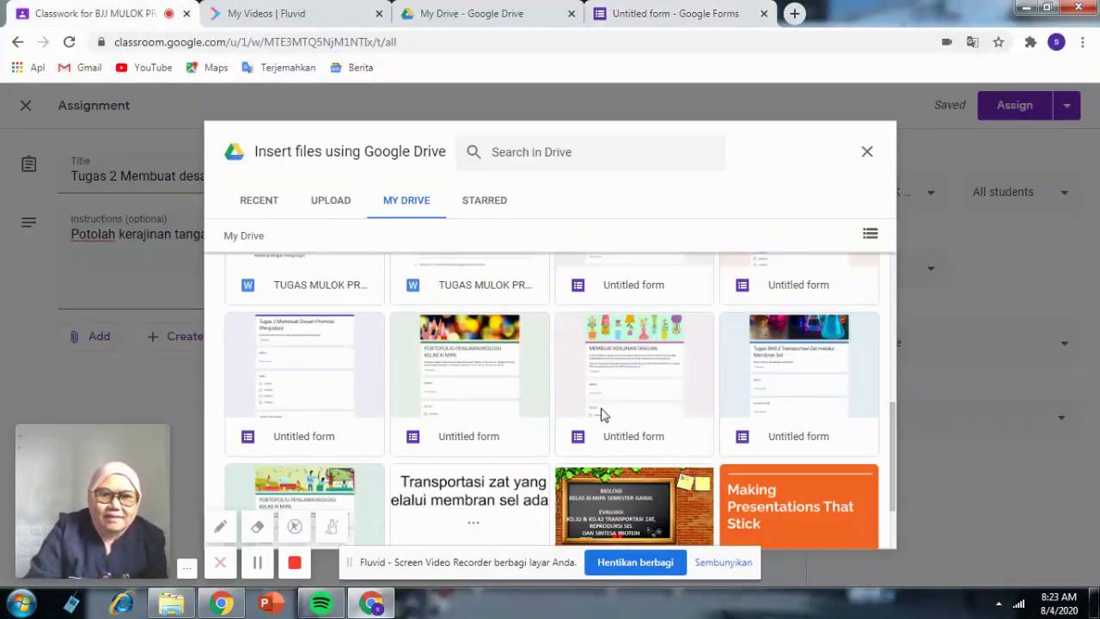
scroll(601, 415, "down", 2)
scroll(606, 410, "up", 8)
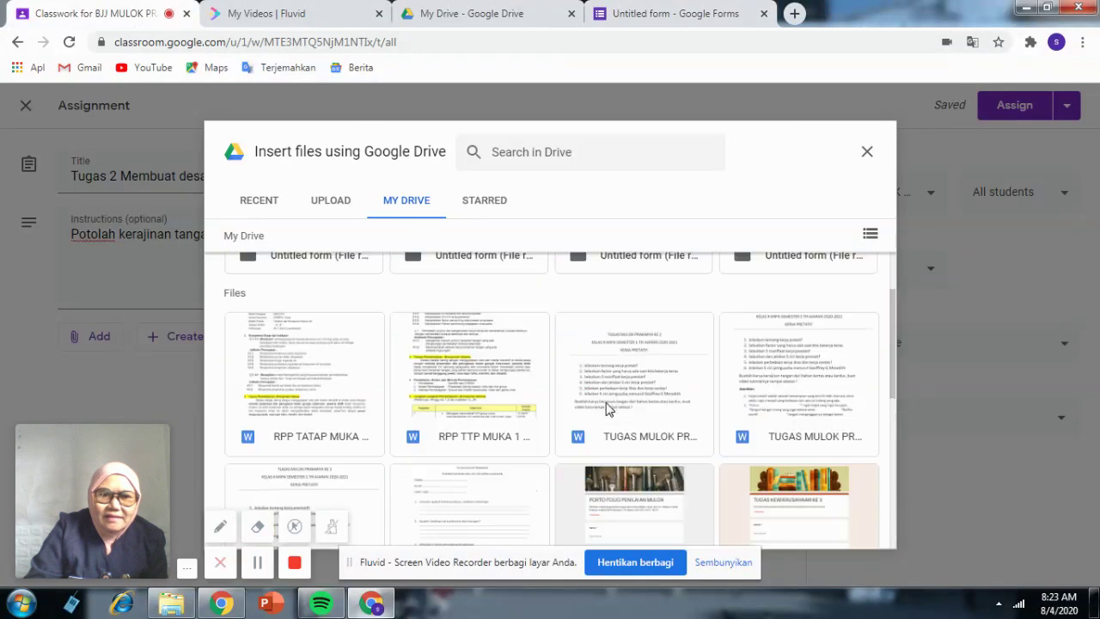
scroll(605, 410, "down", 3)
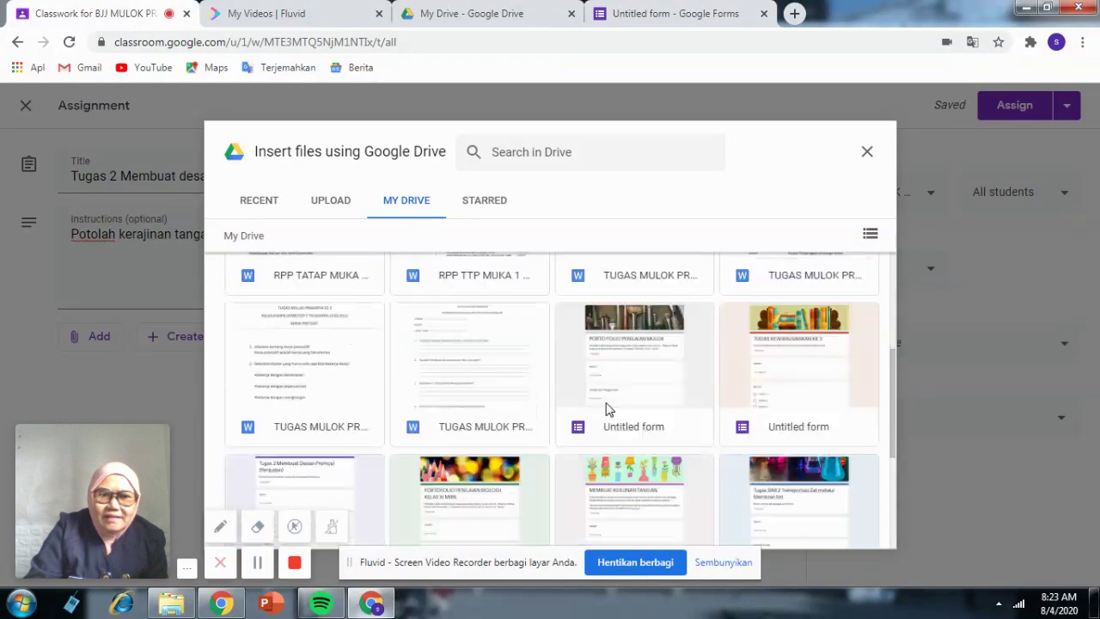
double_click(646, 322)
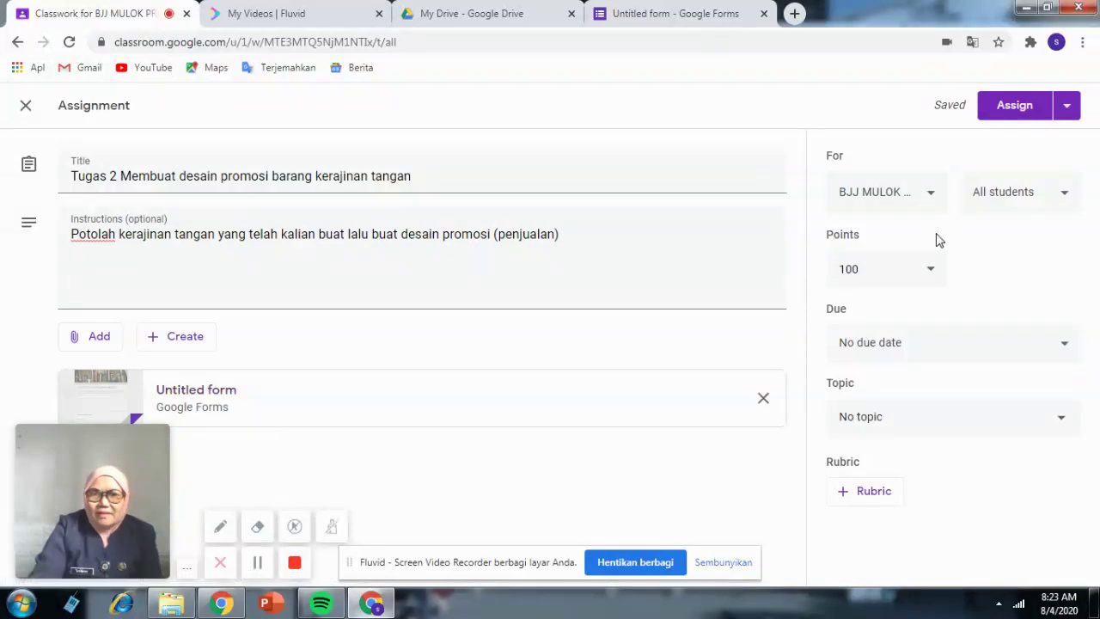
Set the assignment's due date to Aug 15, 2020, without a time.
left_click(1064, 347)
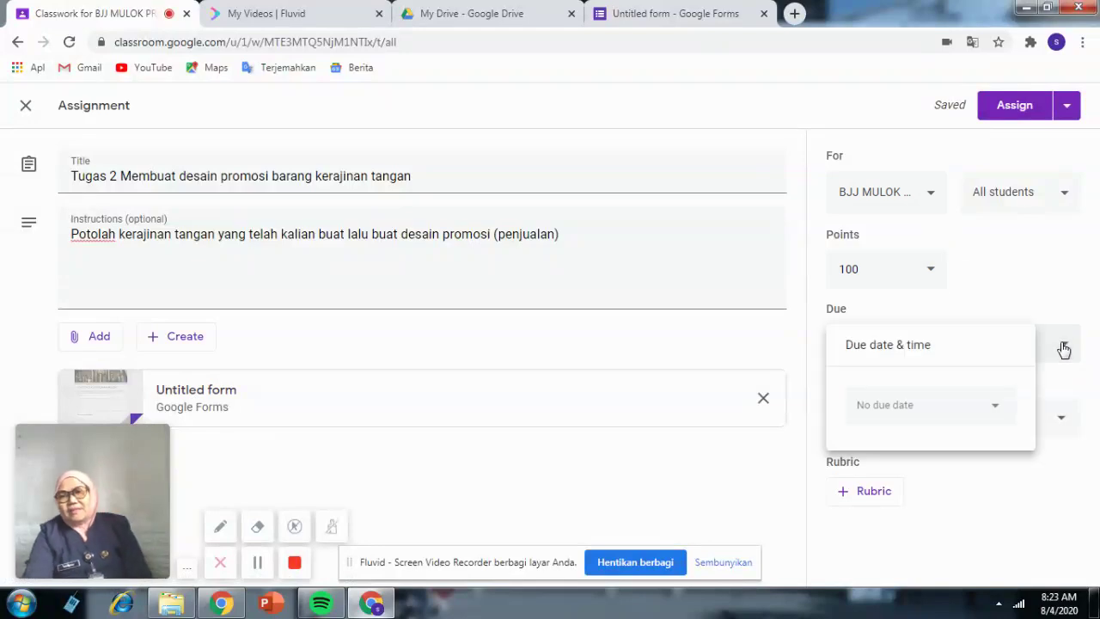
left_click(992, 410)
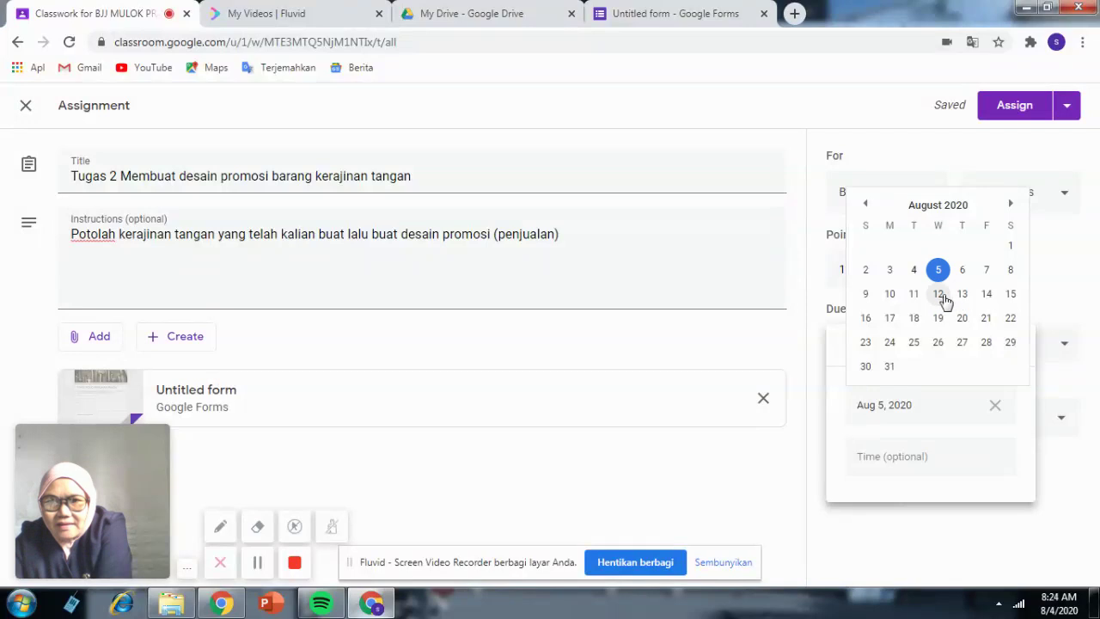
left_click(1011, 294)
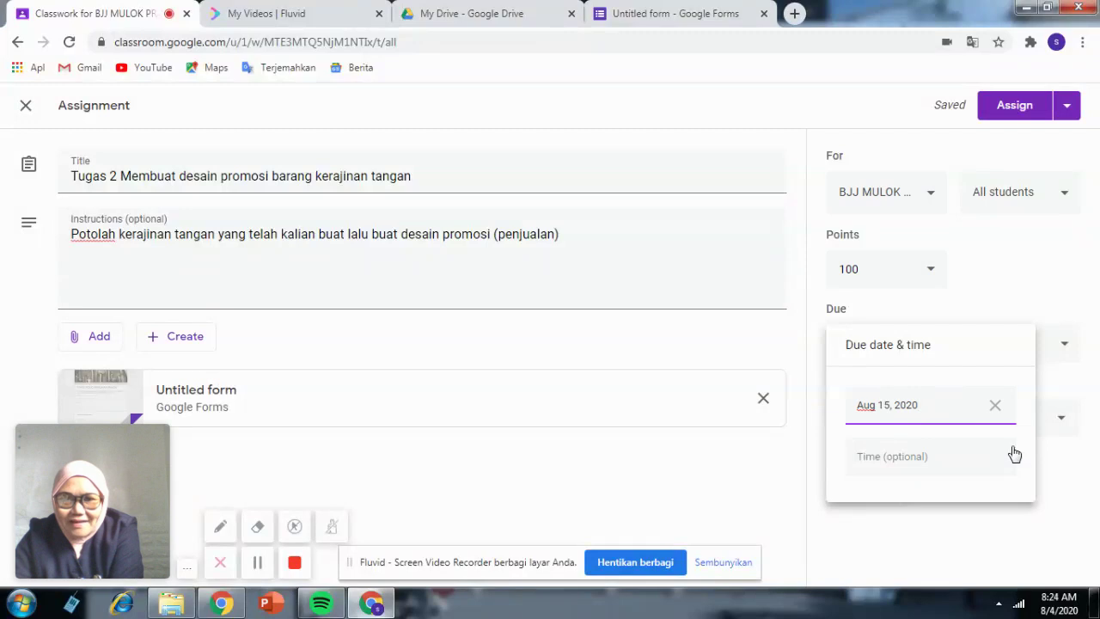
left_click(1048, 449)
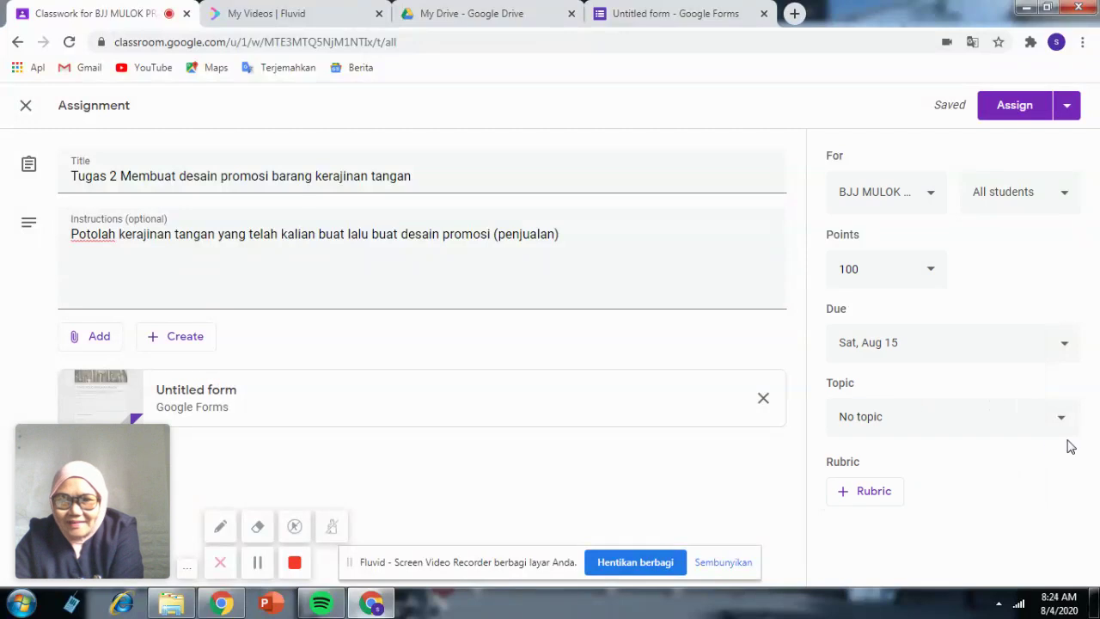
Create the topic "Desain Promosi" for the assignment and assign it to all students of the class.
left_click(1059, 420)
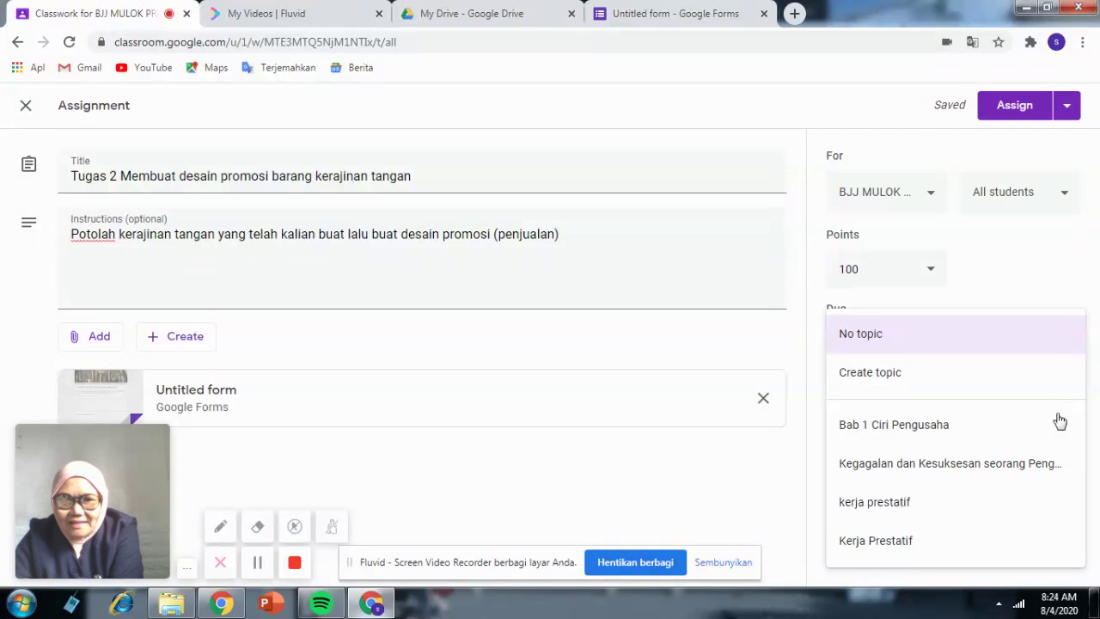
left_click(881, 373)
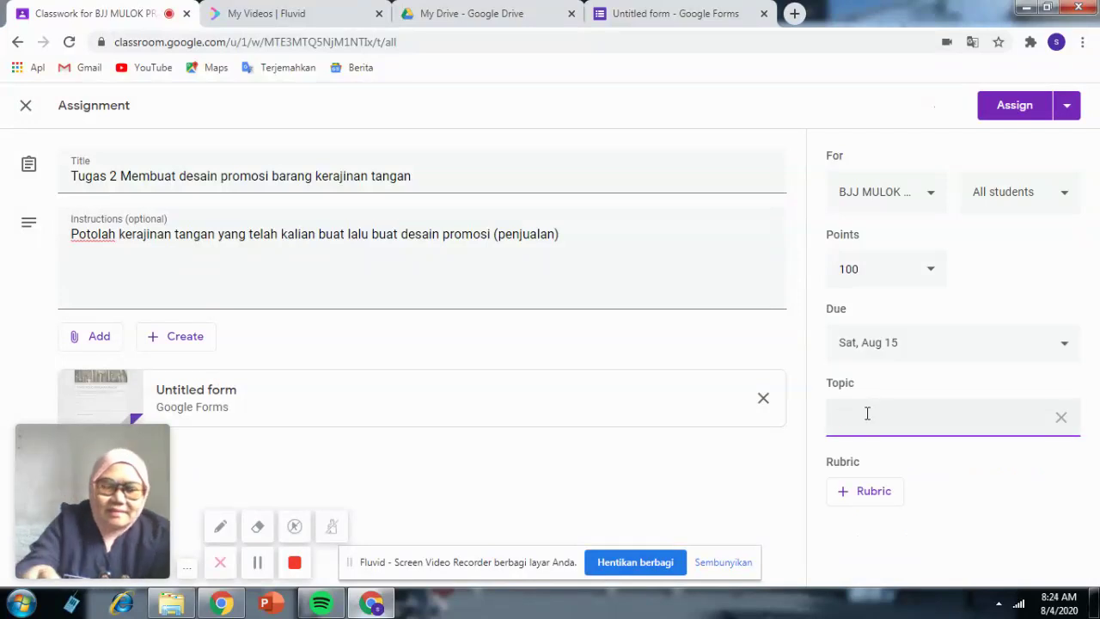
type("Desa")
mouse_move(1095, 605)
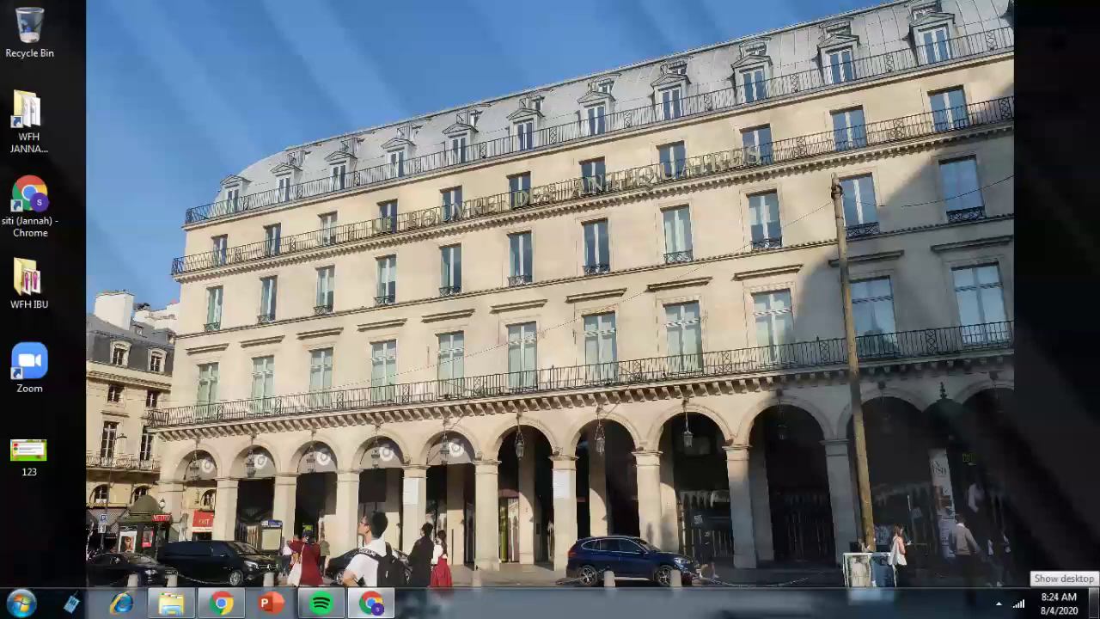
type("in Promosi")
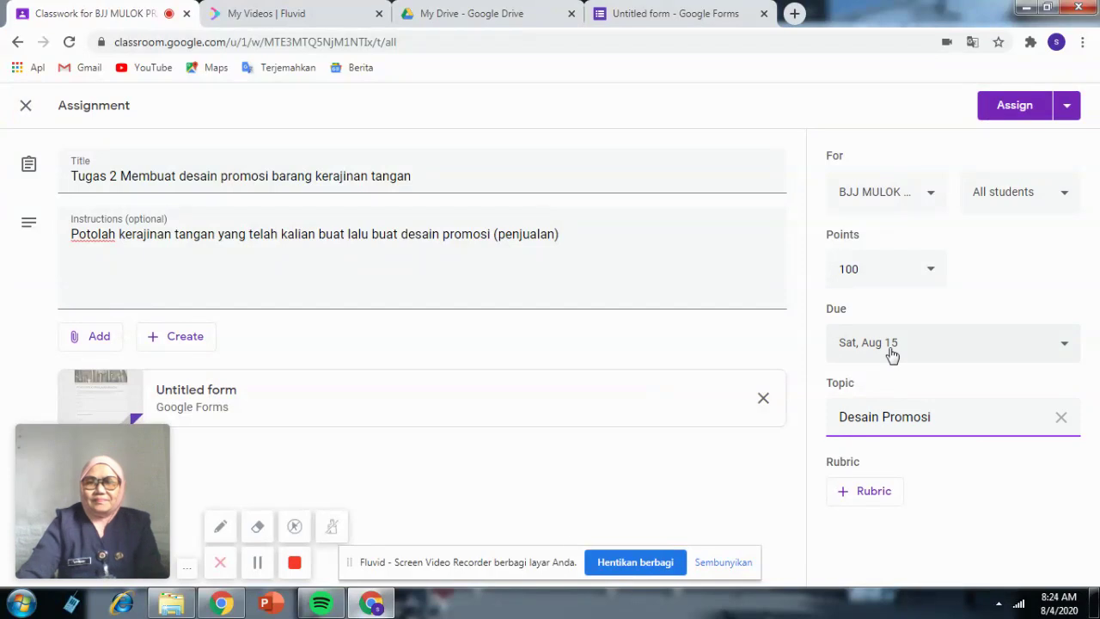
left_click(1014, 110)
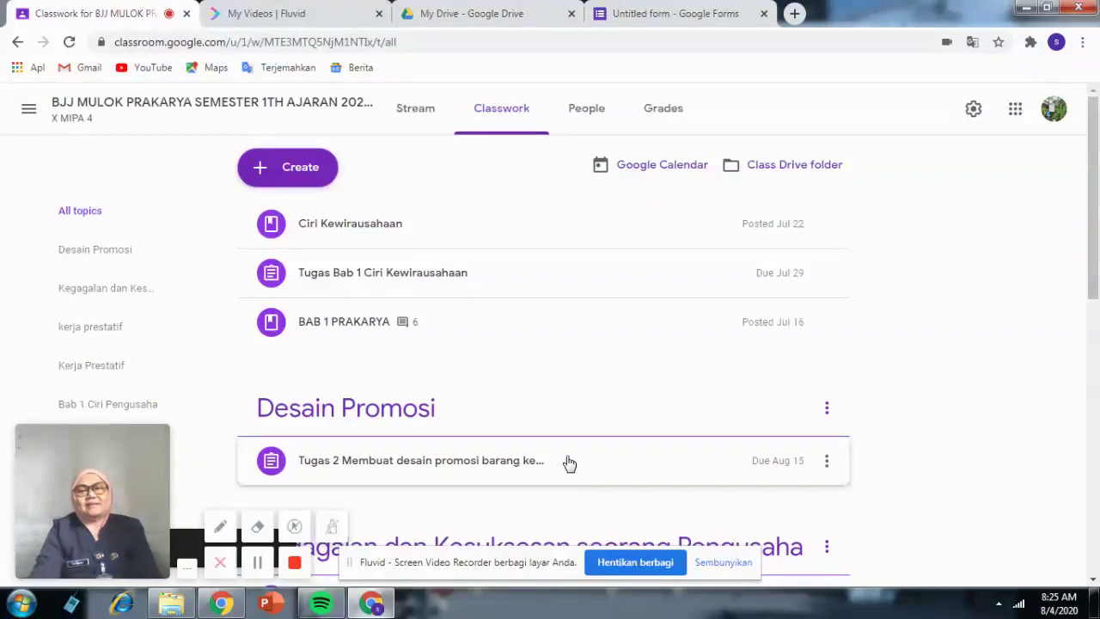
scroll(565, 461, "down", 2)
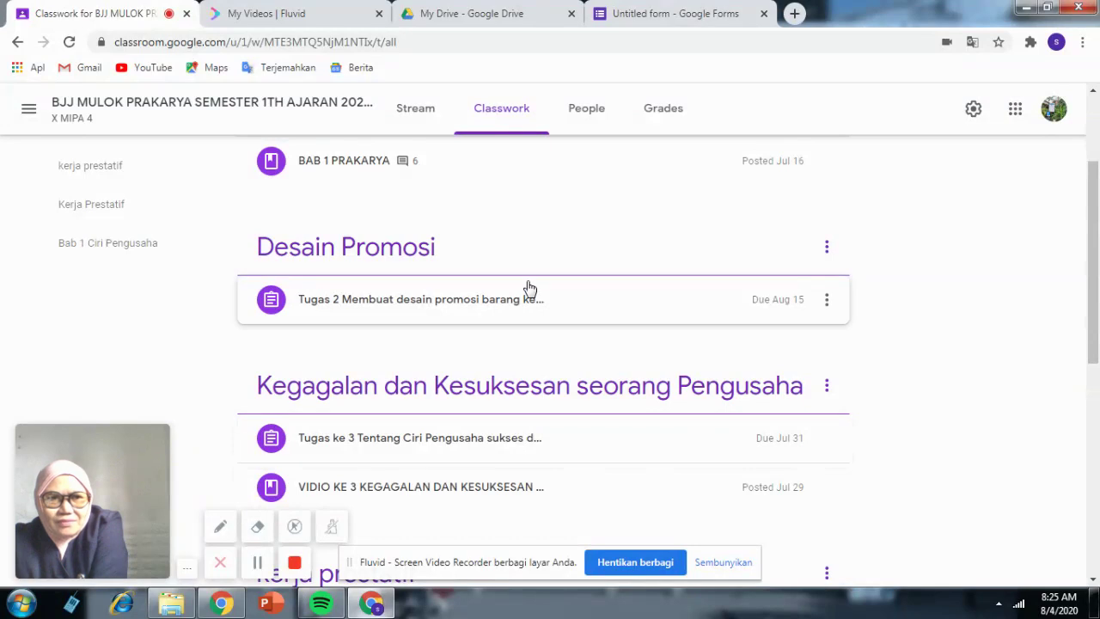
left_click(308, 16)
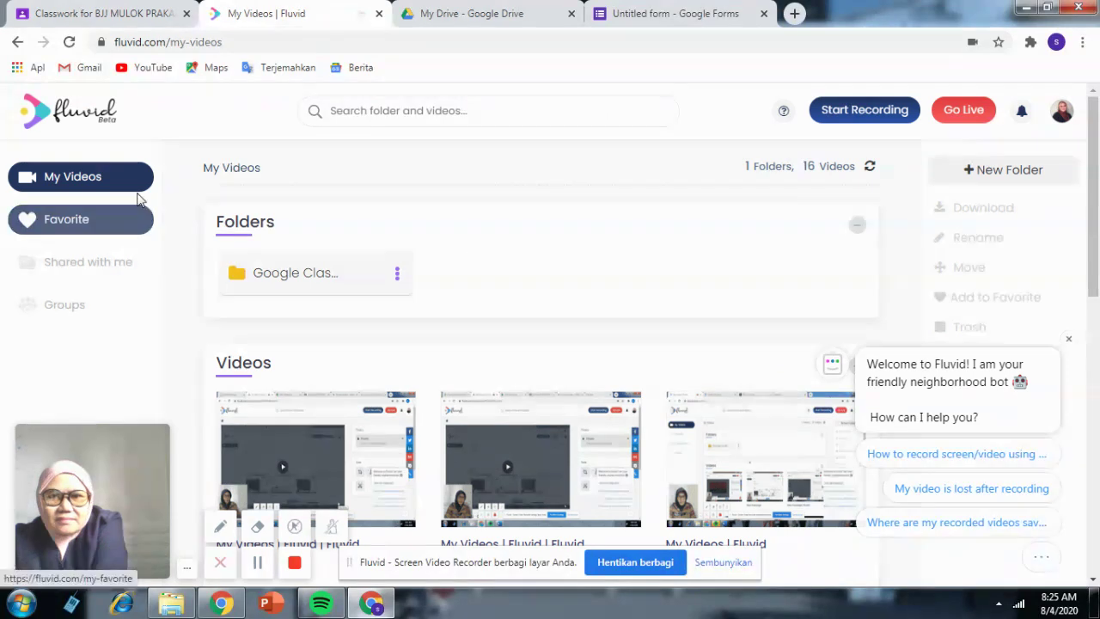
left_click(963, 110)
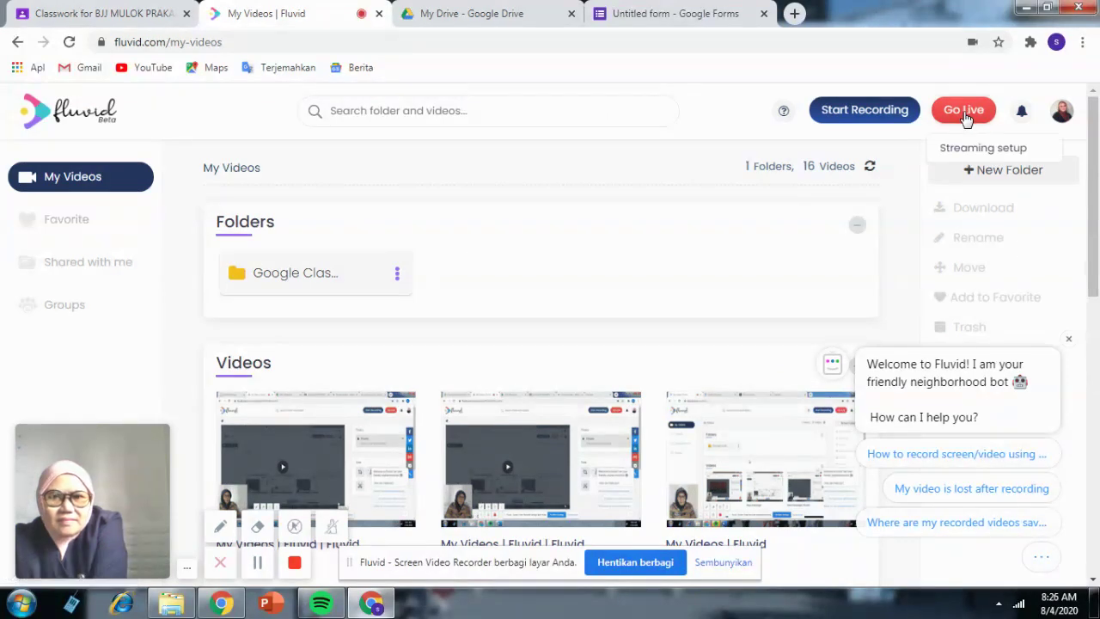
left_click(965, 116)
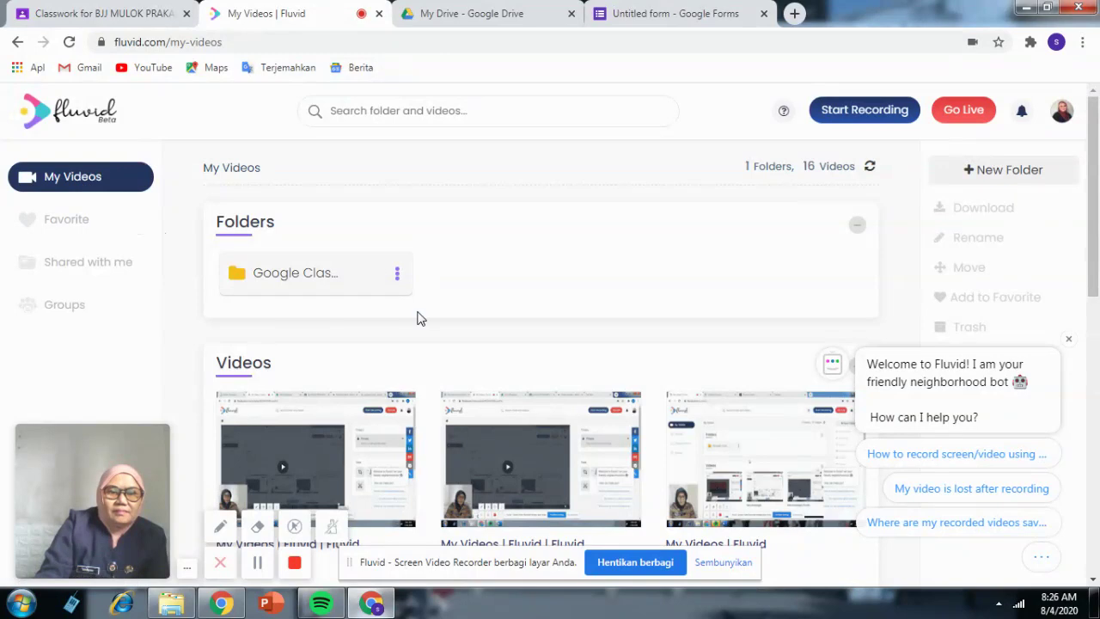
scroll(515, 310, "down", 4)
scroll(701, 283, "up", 1)
scroll(700, 284, "up", 2)
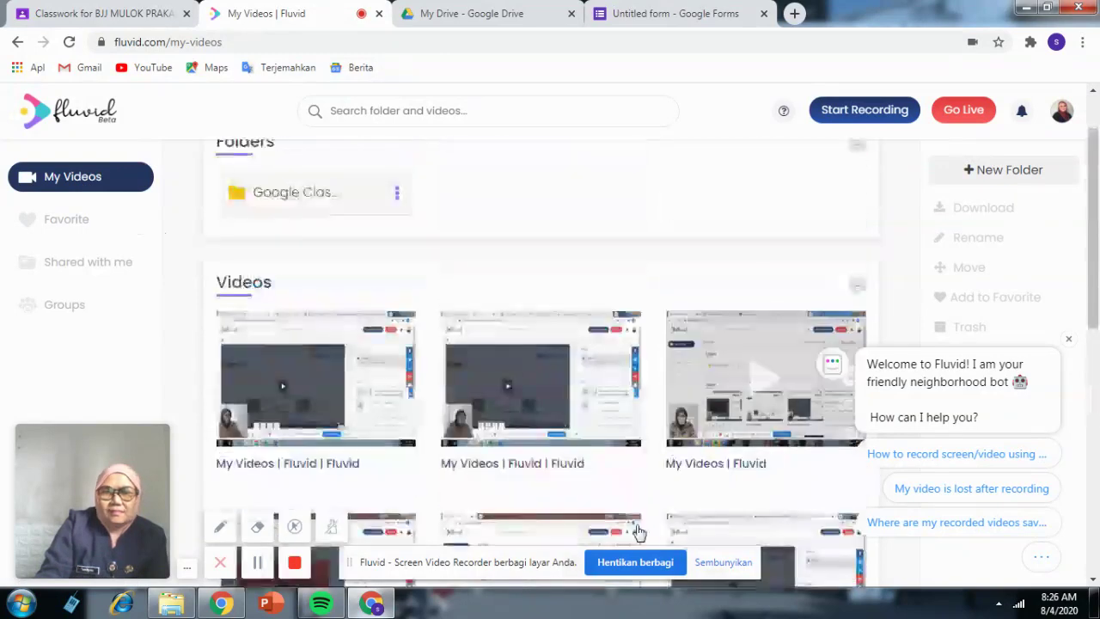